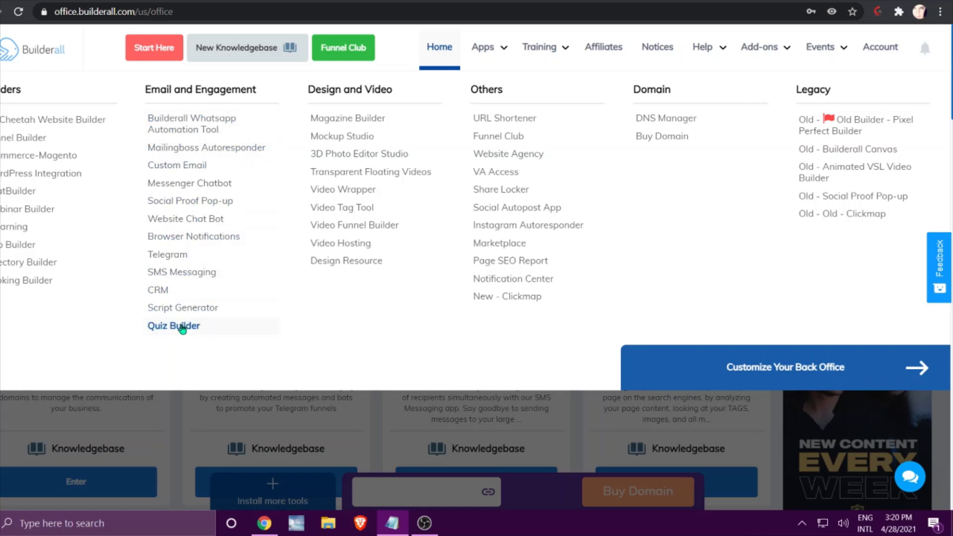
Open the Quiz Builder and create a new quiz of the Quiz type named "Your Career On The Moon".
click(169, 333)
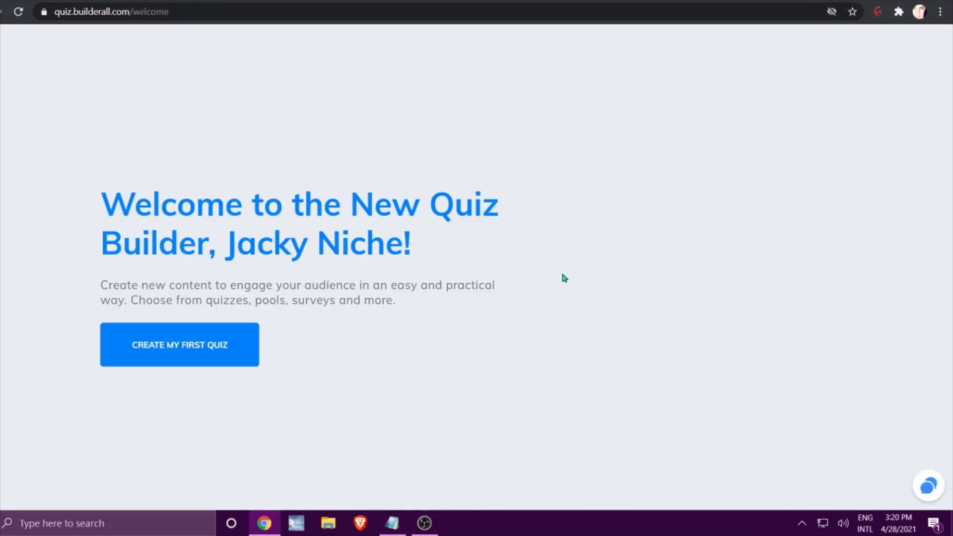
click(191, 354)
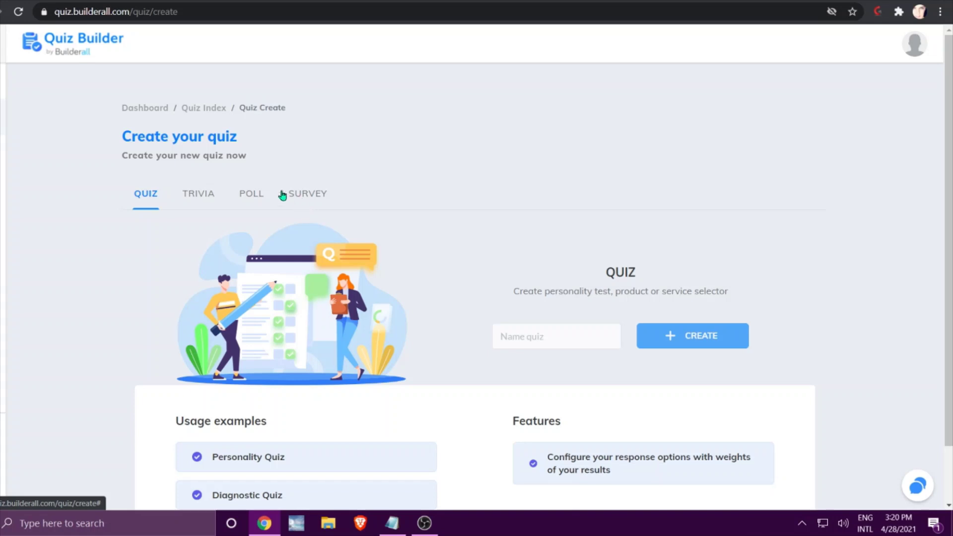
scroll(116, 219, down, 1)
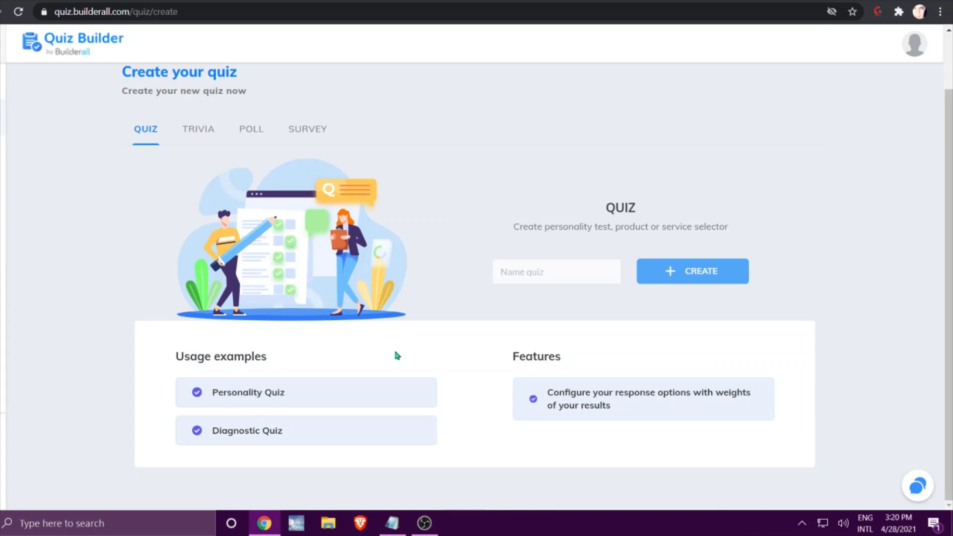
click(585, 266)
text(Your Career On The Moon)
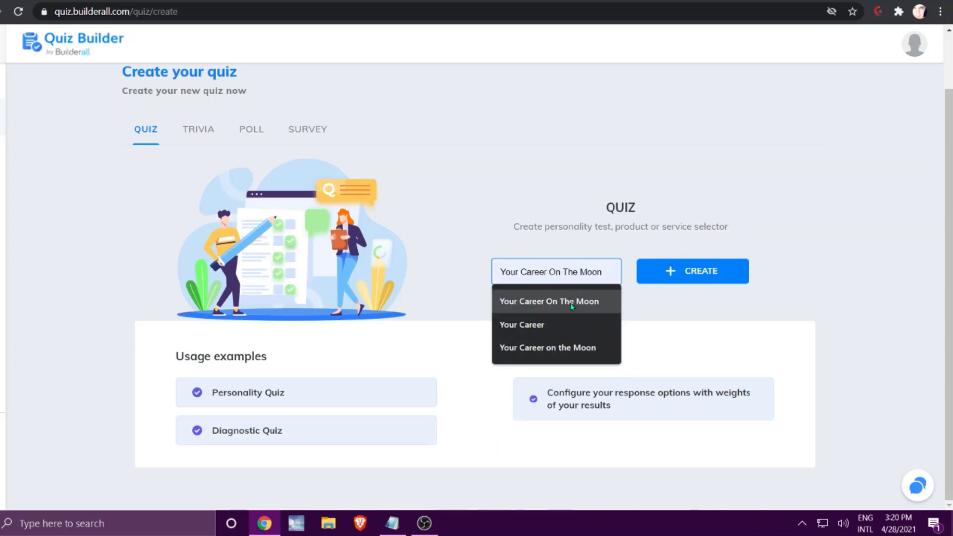
click(572, 304)
click(706, 273)
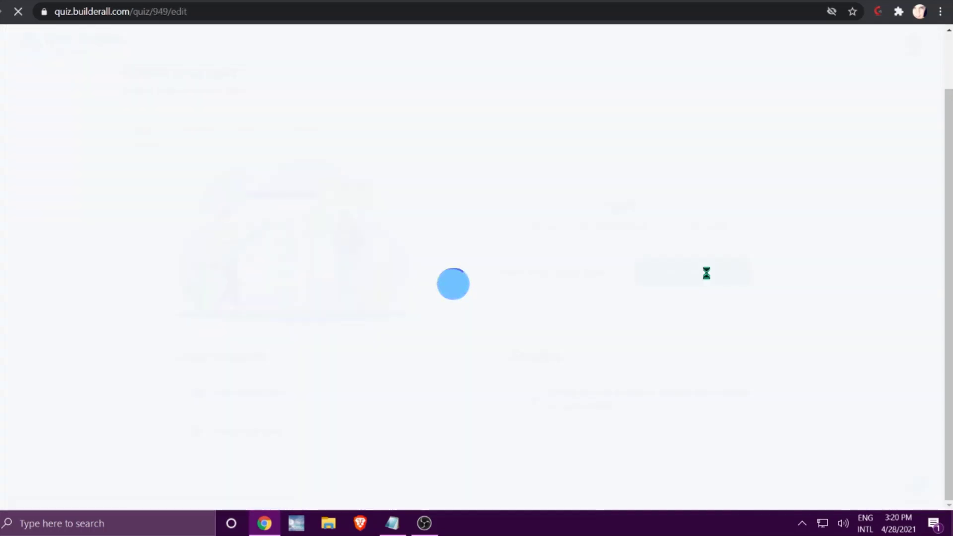
Dismiss the Quiz Editor introduction banner and change the quiz title to "What is your job on the moon?".
scroll(462, 340, down, 1)
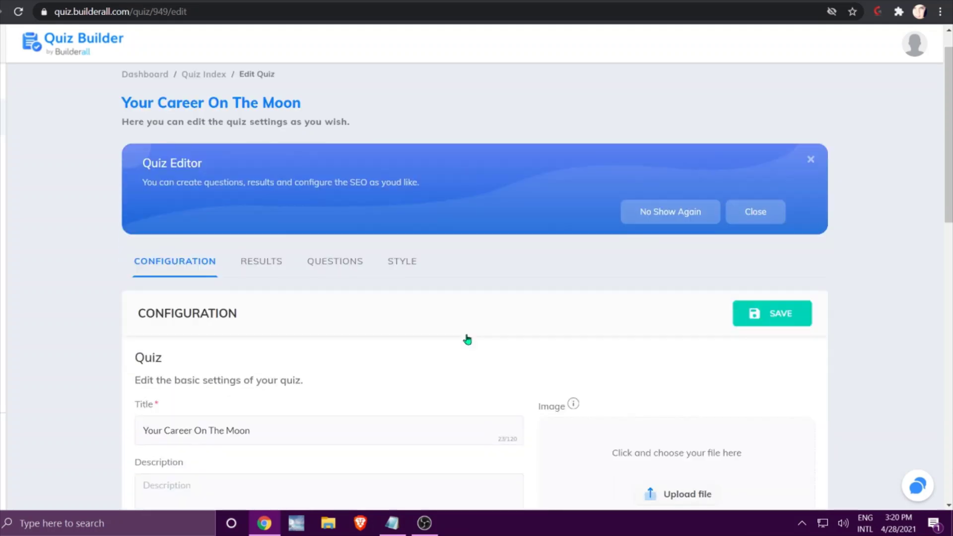
scroll(467, 340, down, 1)
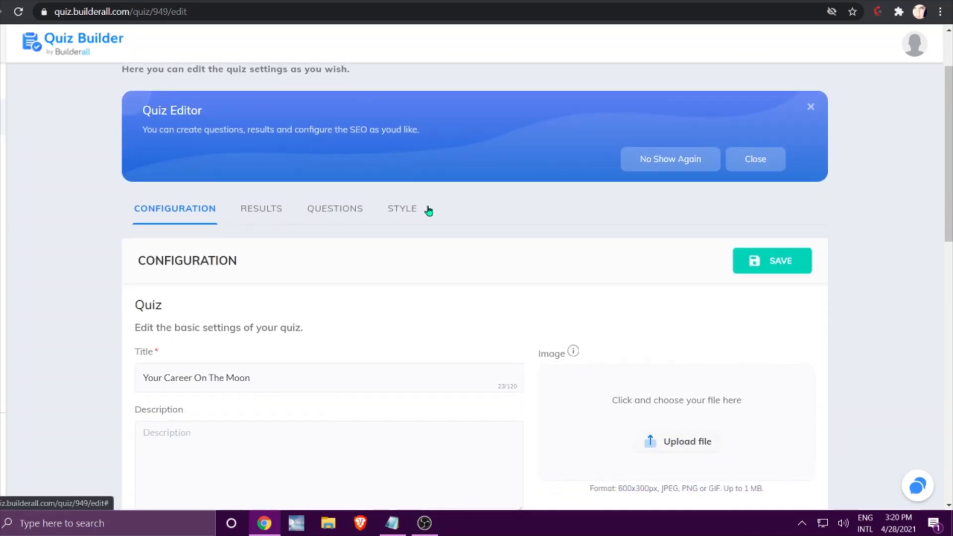
click(755, 160)
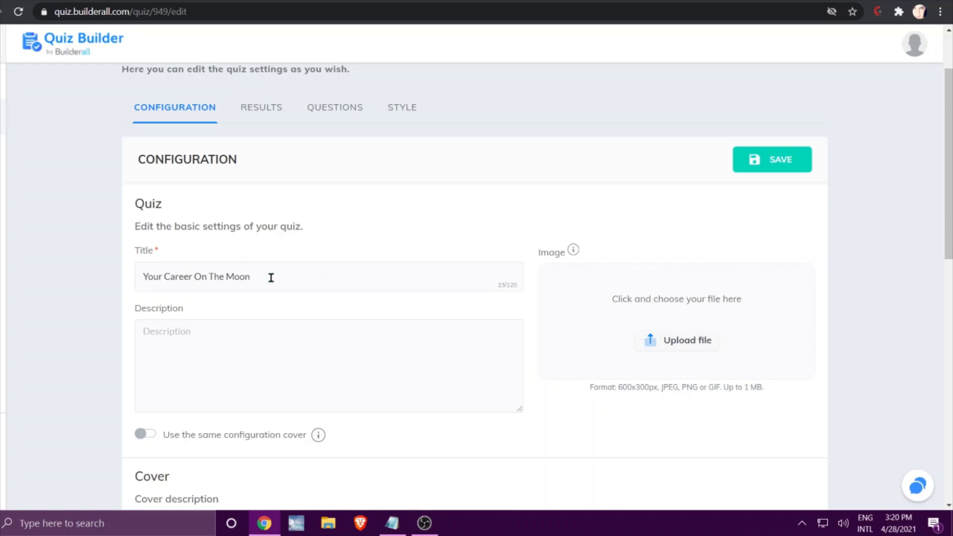
drag(271, 277, 102, 269)
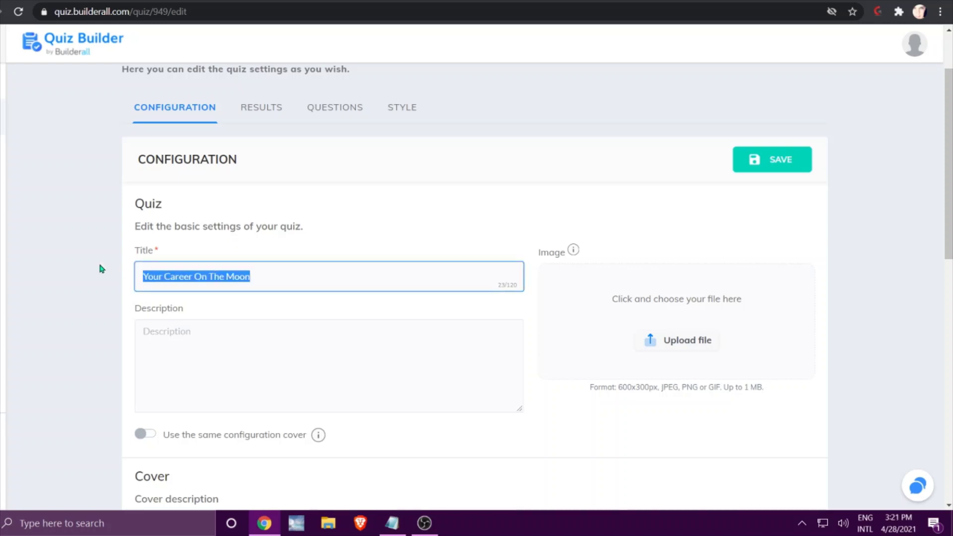
text(What is y)
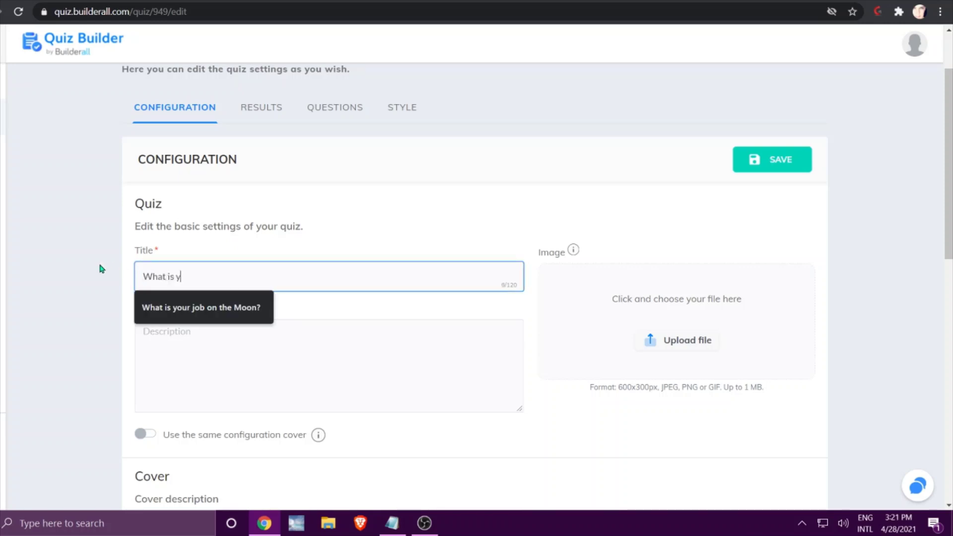
text(our job on the moon?)
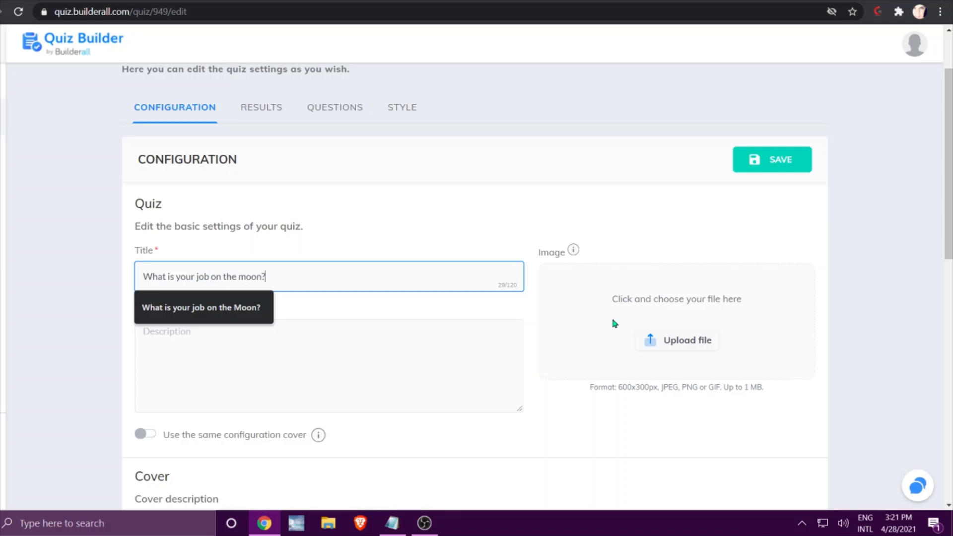
Set the quiz image to the yellow moon with a rocket from the image library.
click(662, 307)
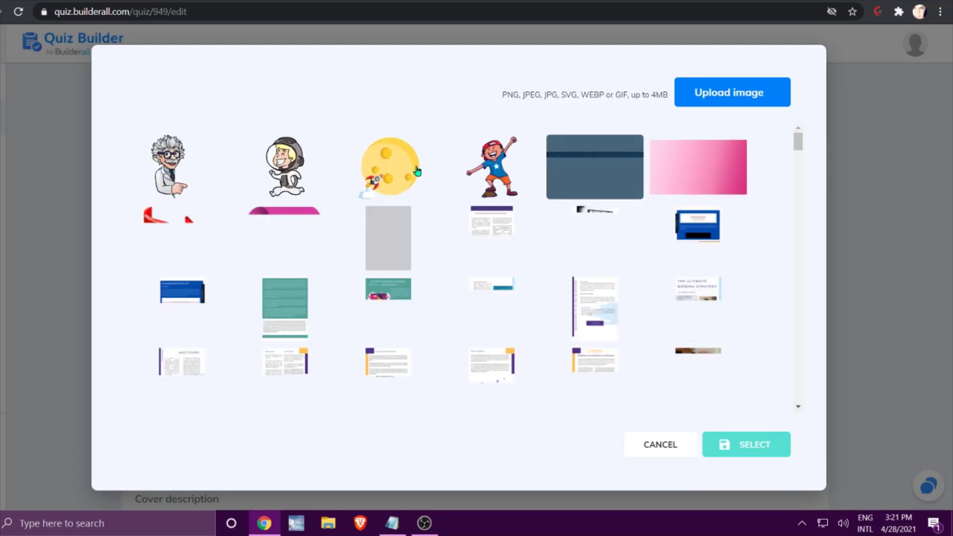
click(417, 172)
click(736, 445)
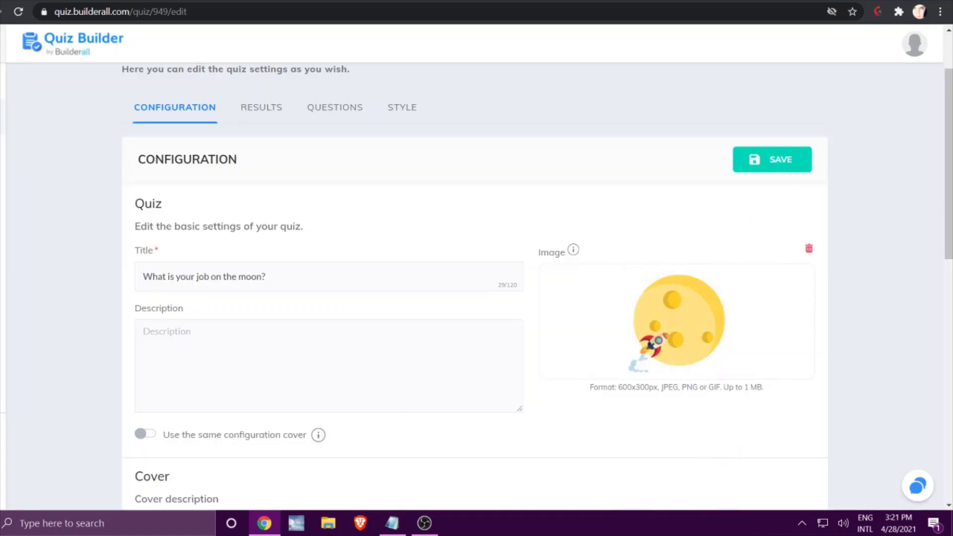
Paste the prepared text about 3 unique people exploring the moon as the quiz description and enable using the same configuration for the cover.
key(alt+Tab)
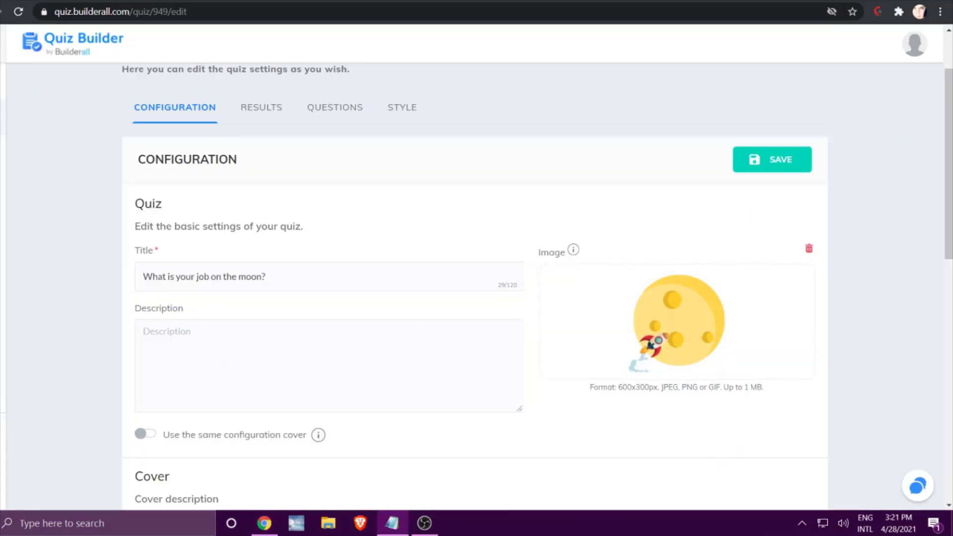
right_click(249, 343)
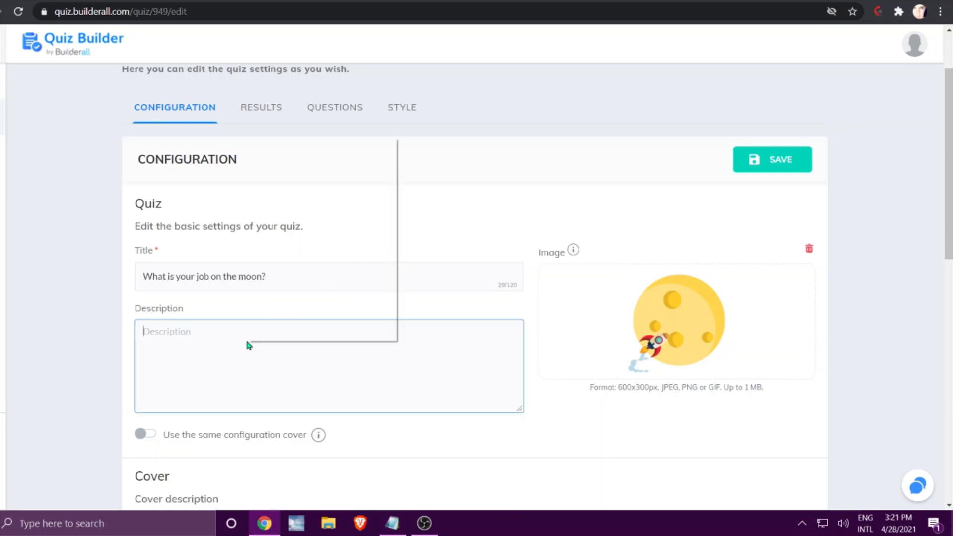
click(297, 239)
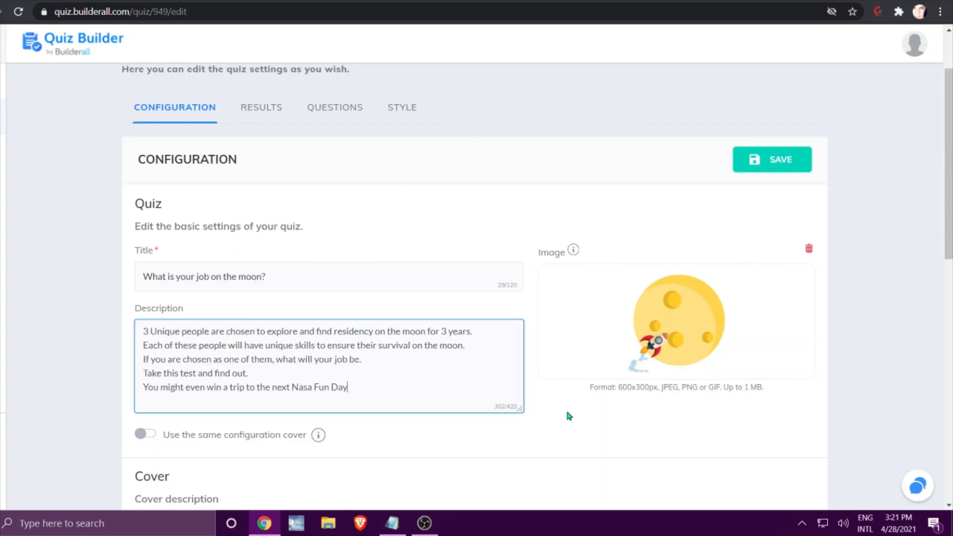
scroll(566, 408, down, 5)
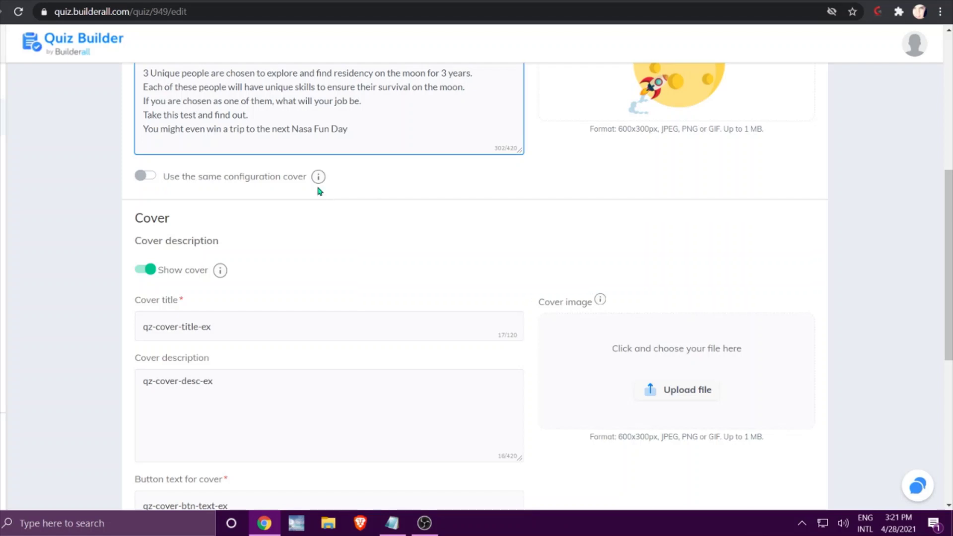
click(145, 175)
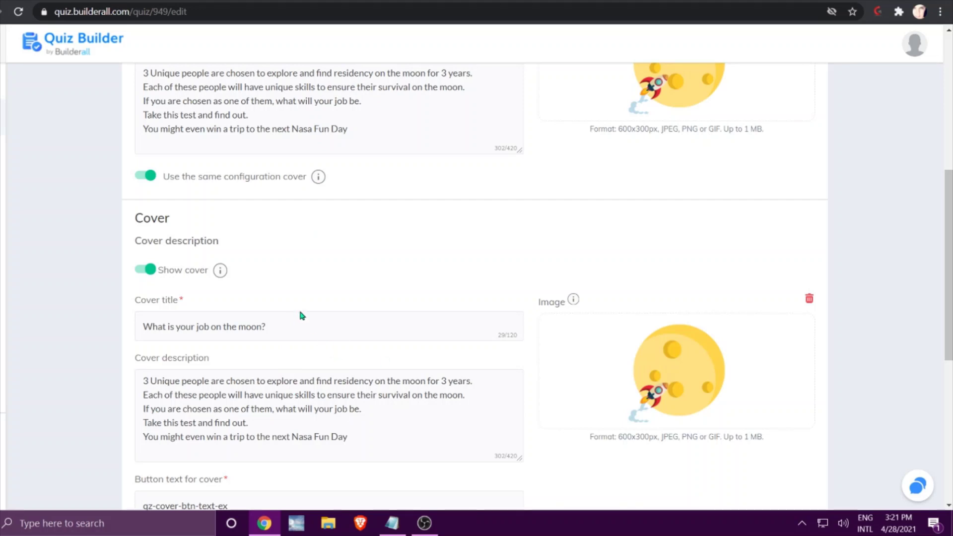
Replace the cover's button text with "Love to know...Take me to the test!".
scroll(380, 241, down, 2)
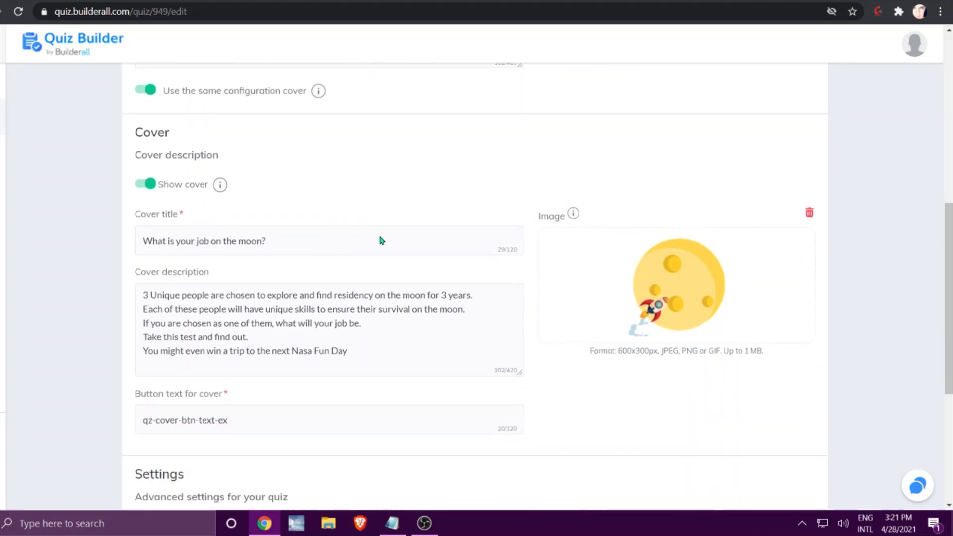
scroll(381, 240, down, 4)
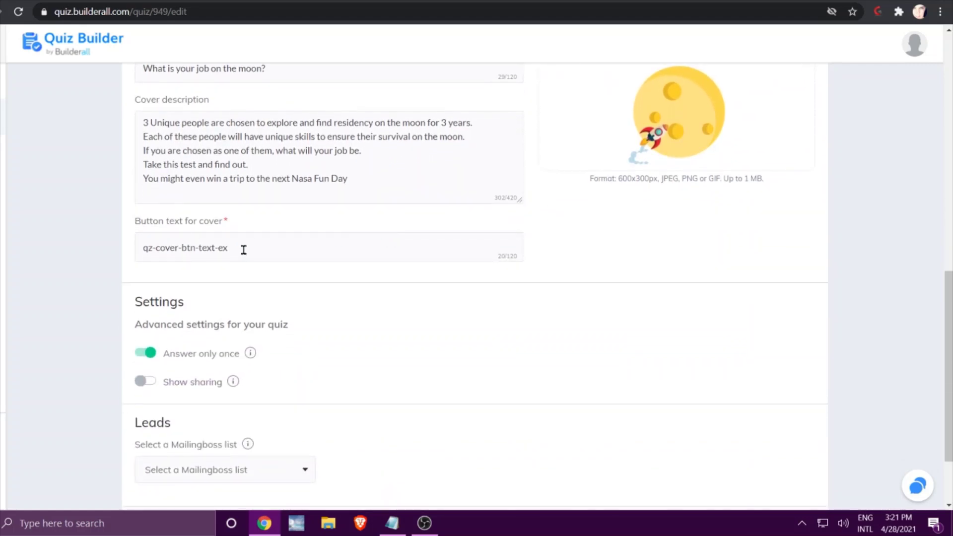
drag(243, 248, 97, 249)
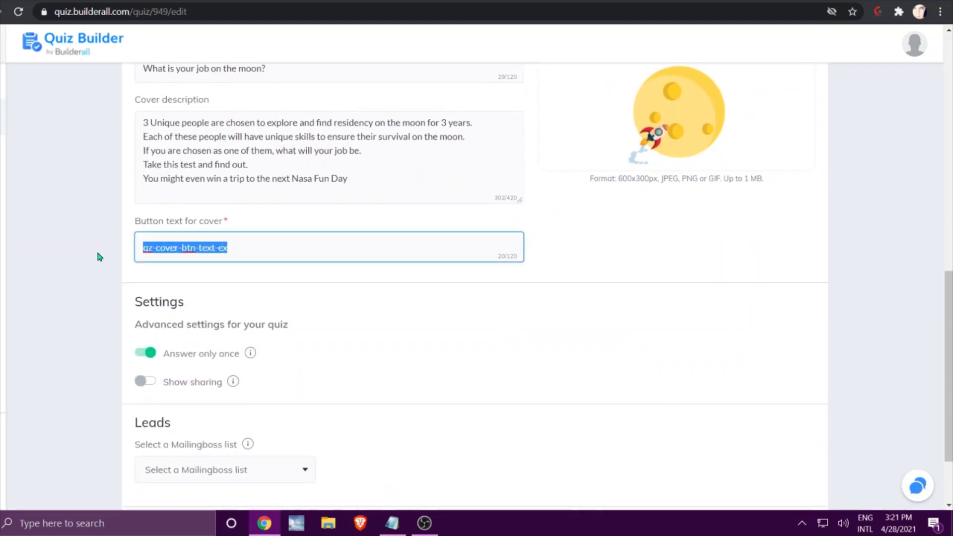
text(Love to kn)
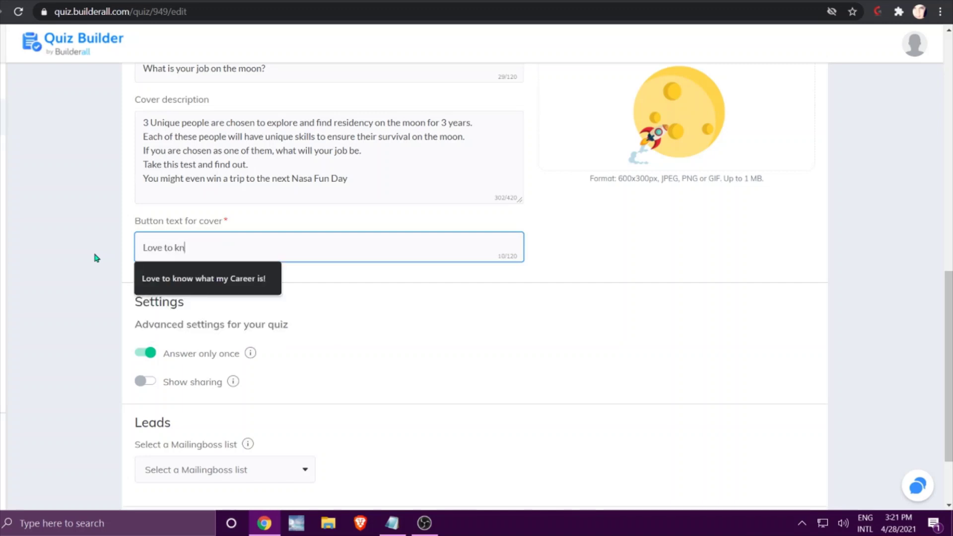
text(ow...Take me )
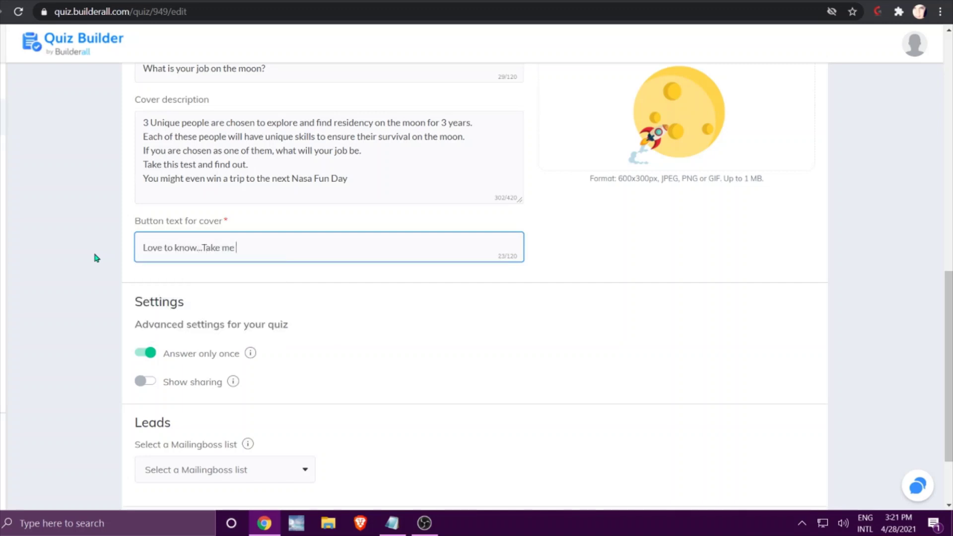
text(to the test)
Turn on result sharing for the quiz and enable Facebook, Twitter, LinkedIn and Whatsapp.
scroll(328, 317, down, 2)
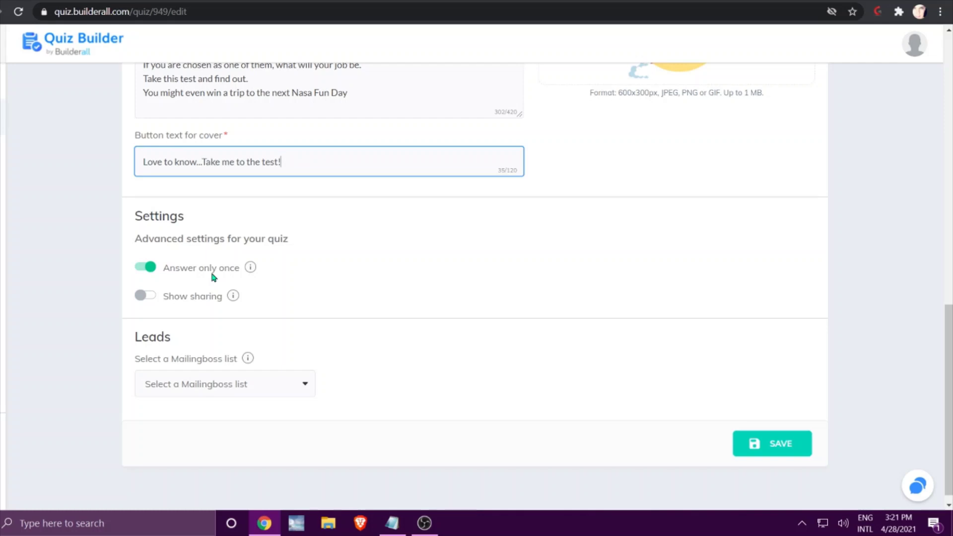
click(144, 296)
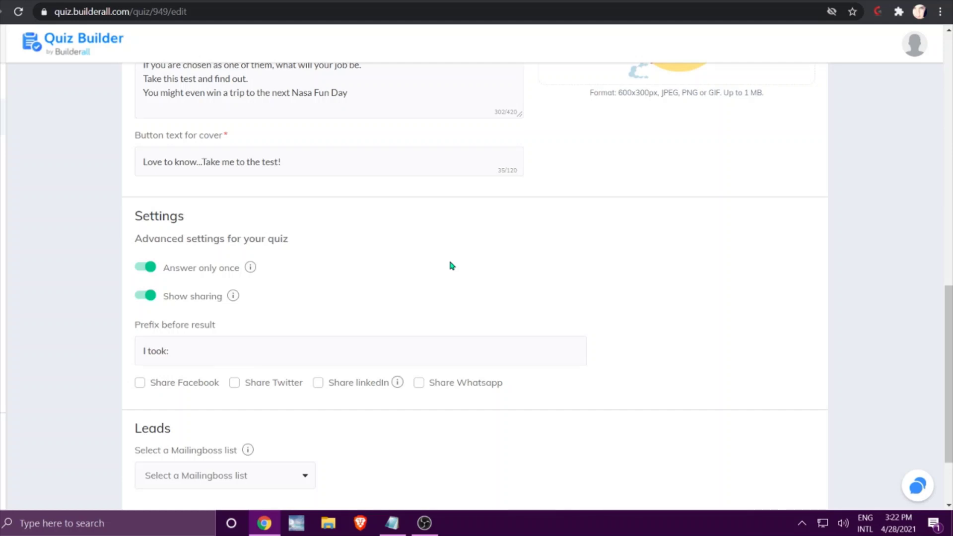
click(140, 383)
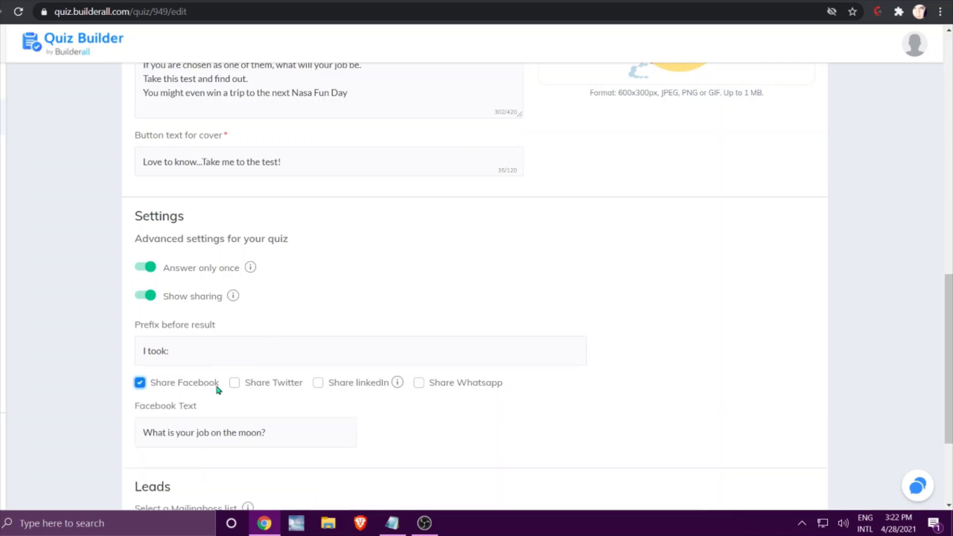
click(234, 382)
click(318, 382)
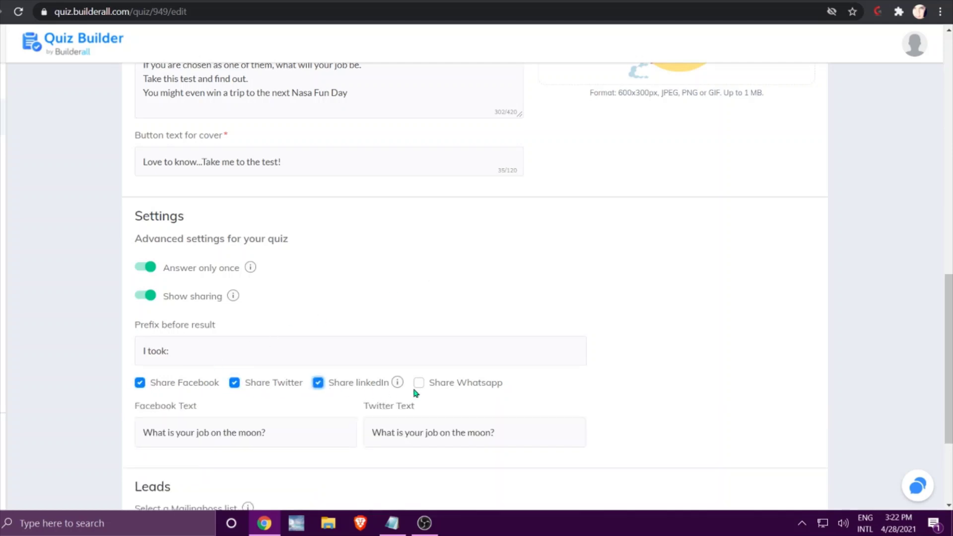
click(418, 383)
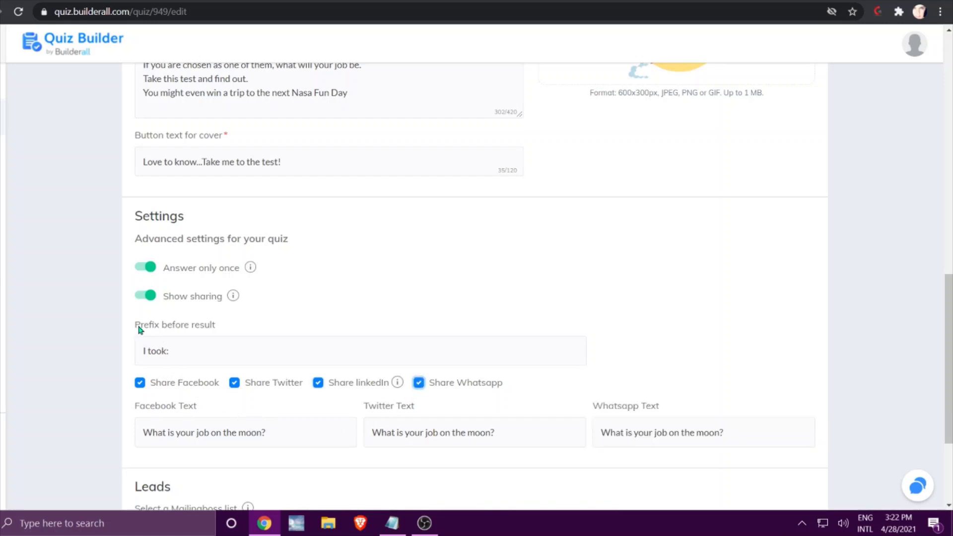
Choose the first "Email Test" list as the Mailingboss list for the quiz's leads.
scroll(255, 339, down, 2)
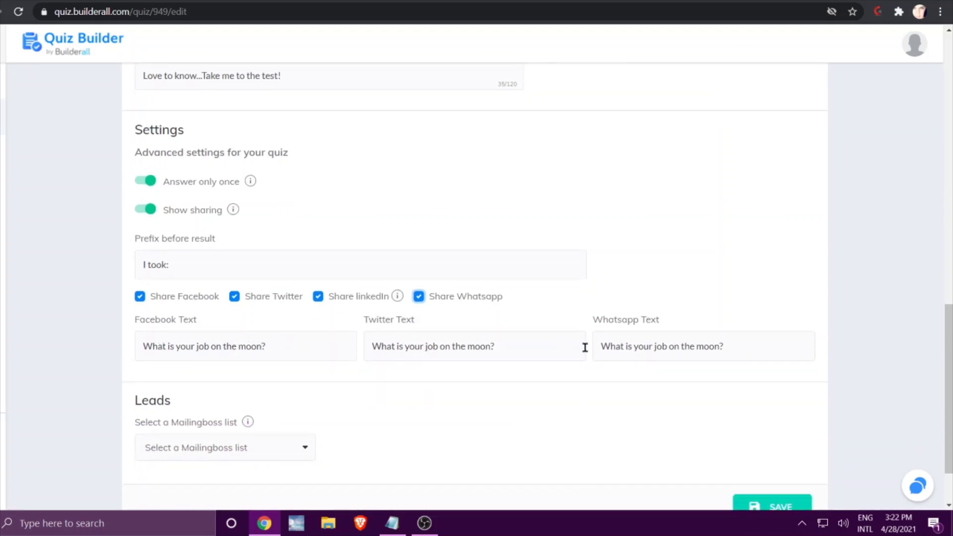
scroll(571, 362, down, 1)
scroll(325, 273, down, 1)
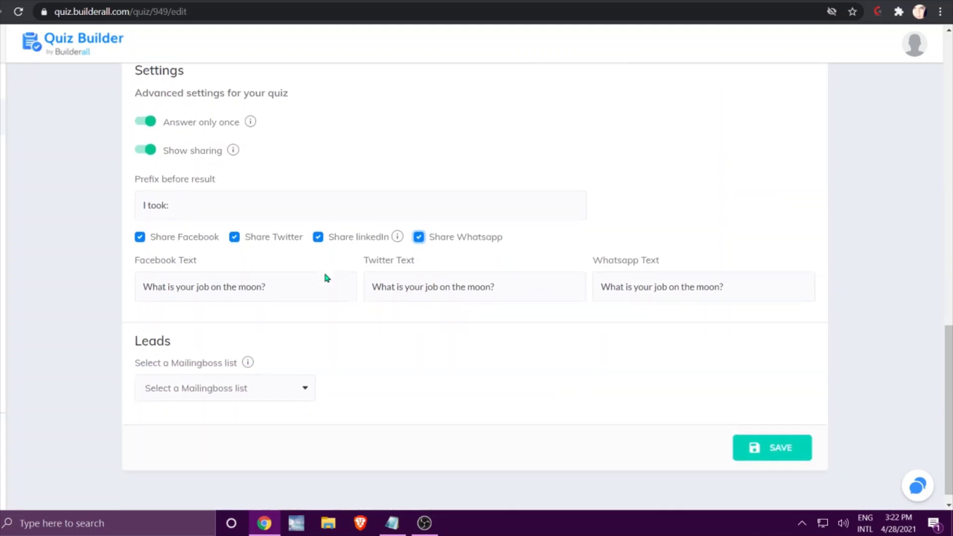
click(302, 376)
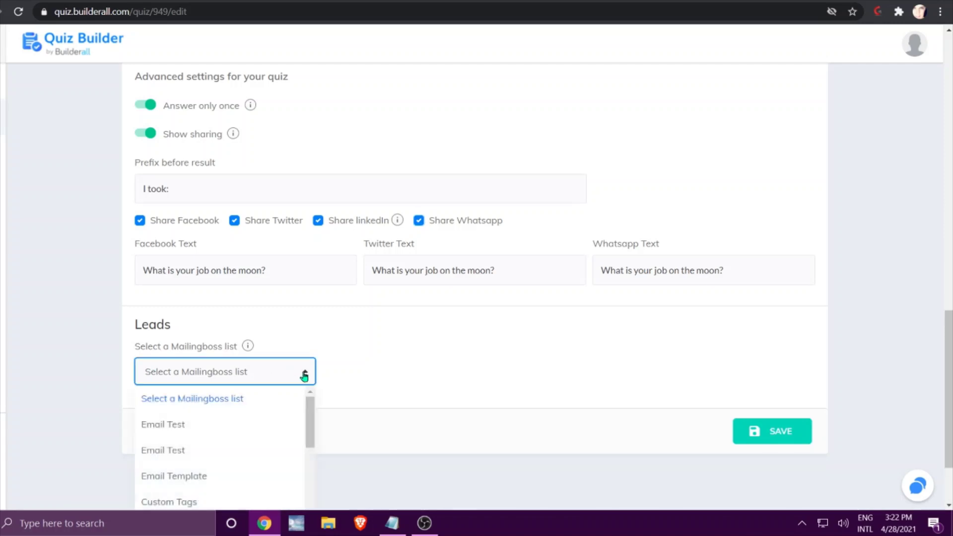
click(243, 425)
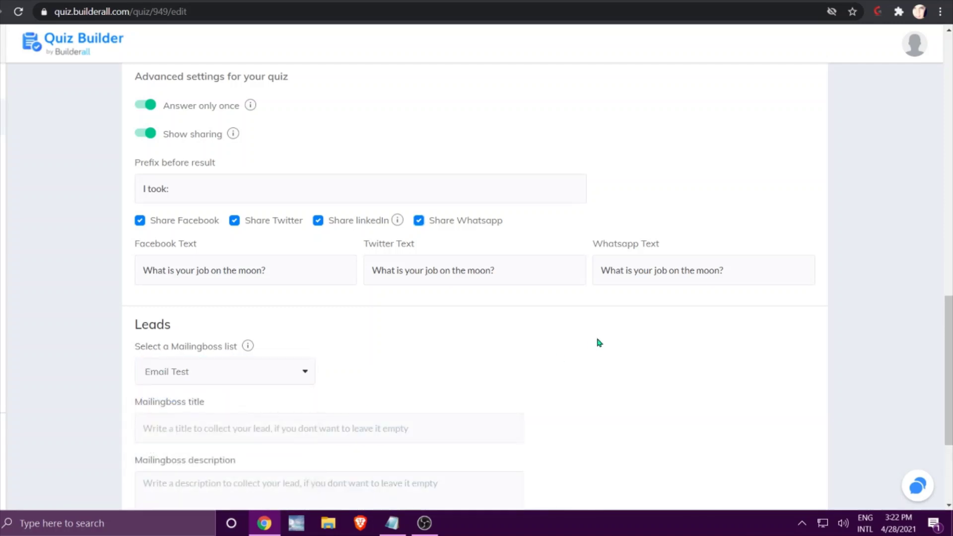
Set the Mailingboss title for collecting leads to "You are now one of the lucky 3".
scroll(600, 342, down, 4)
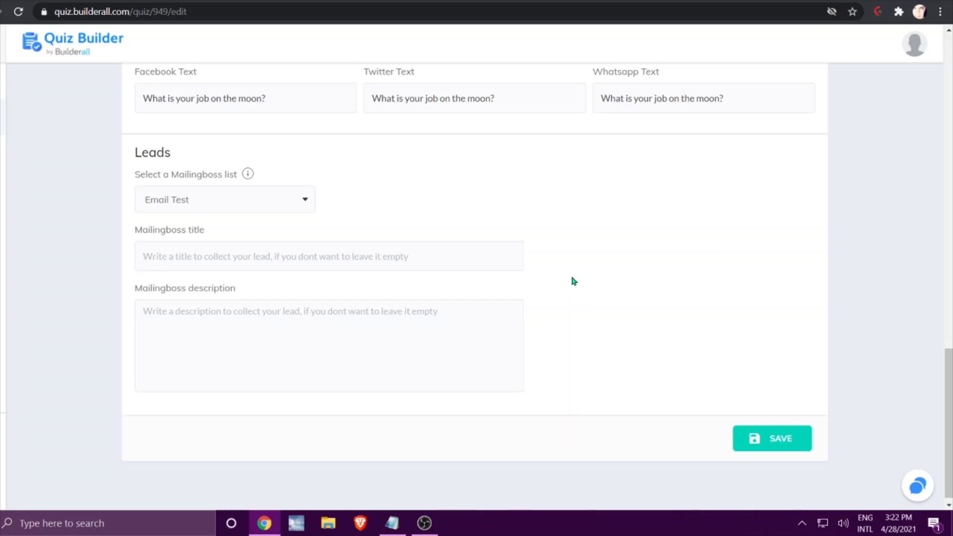
click(471, 262)
text(You)
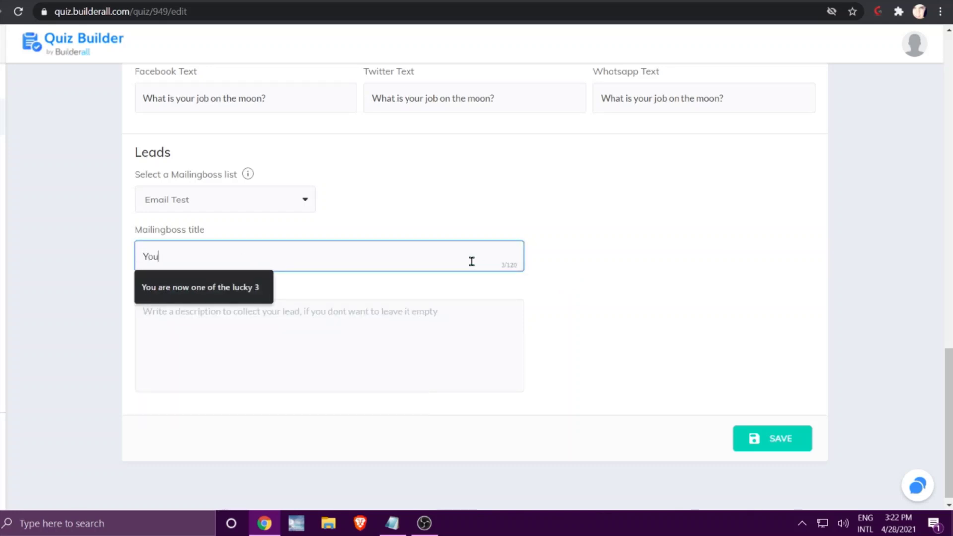
click(226, 287)
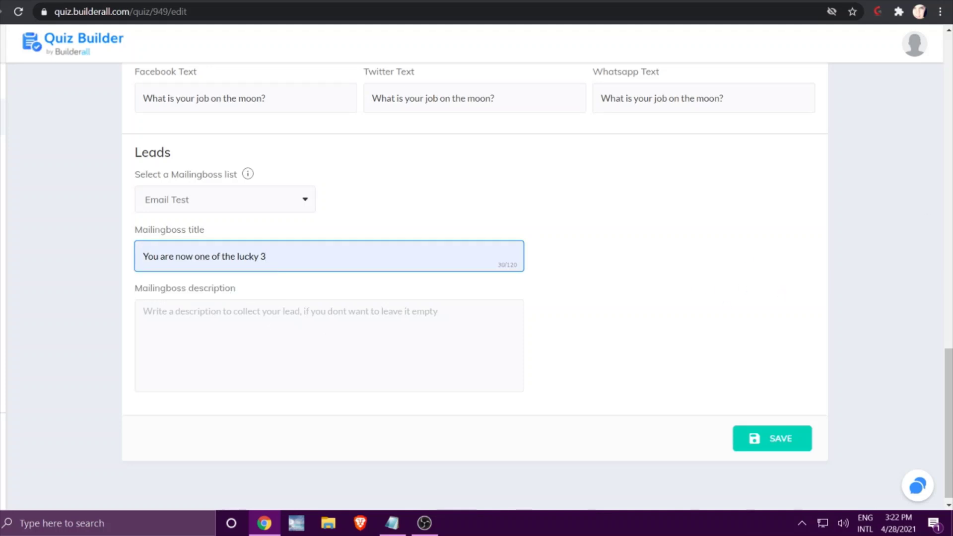
Save the Mailingboss description as "Give us your email address so we can send you some cool instructions on how you can win the daytrip at Nasa".
key(alt+Tab)
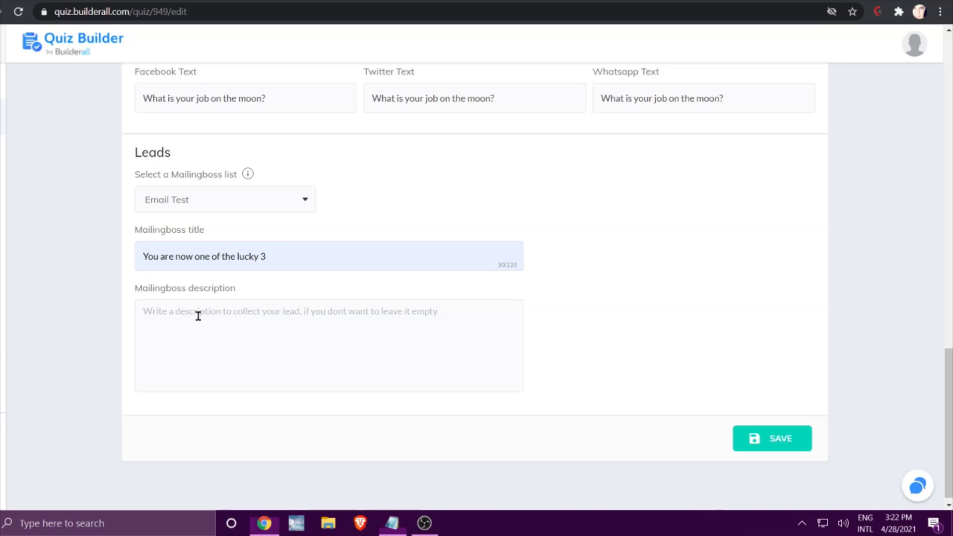
right_click(197, 318)
click(298, 215)
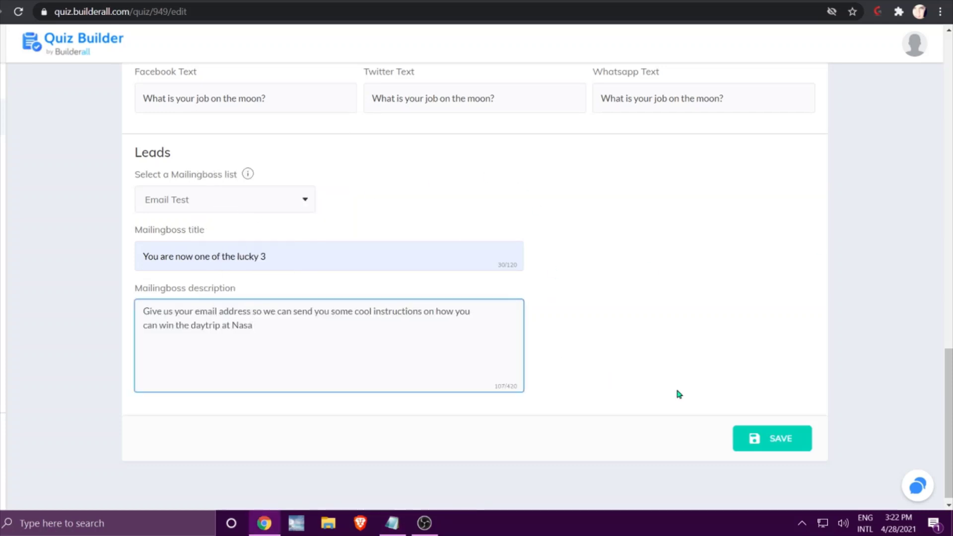
click(771, 438)
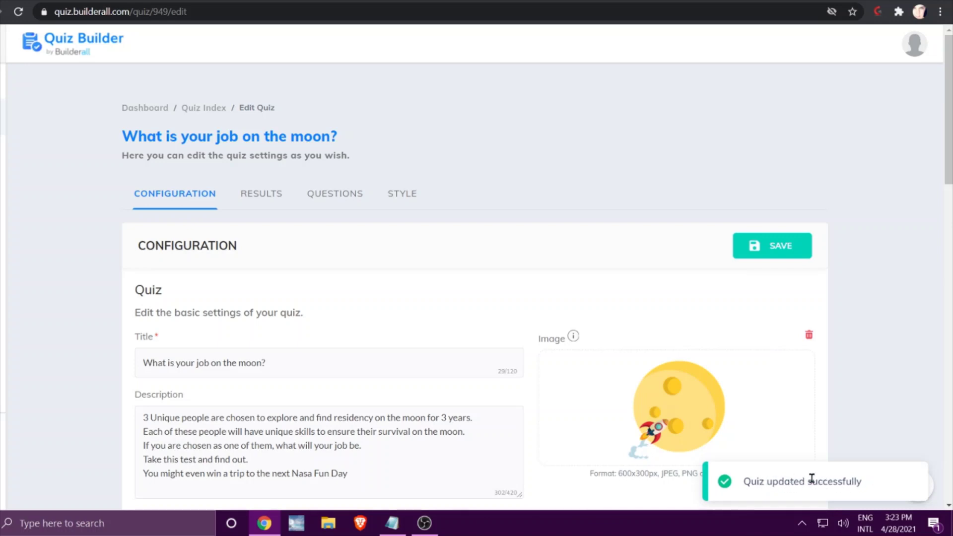
Add a first quiz result of type "Text with description" and title it "Mathematician".
click(252, 198)
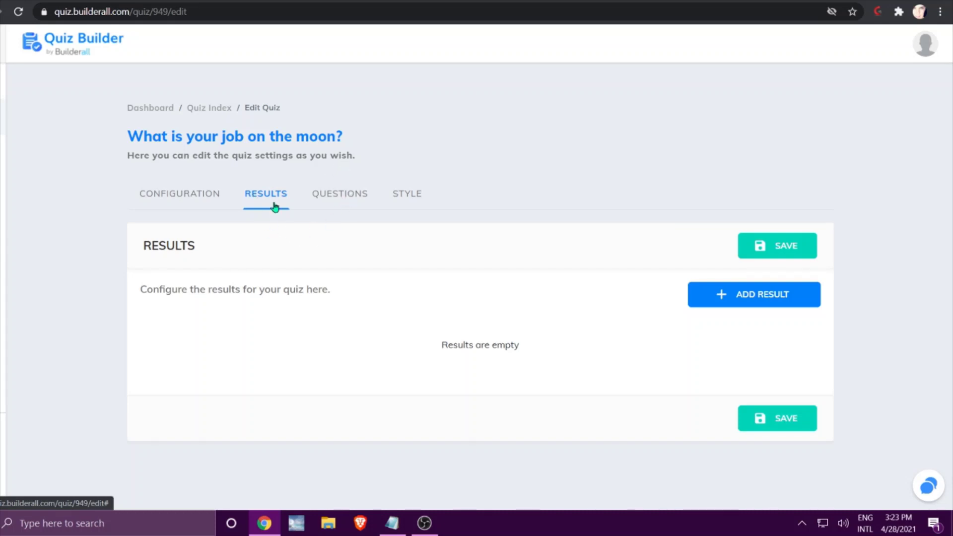
click(722, 296)
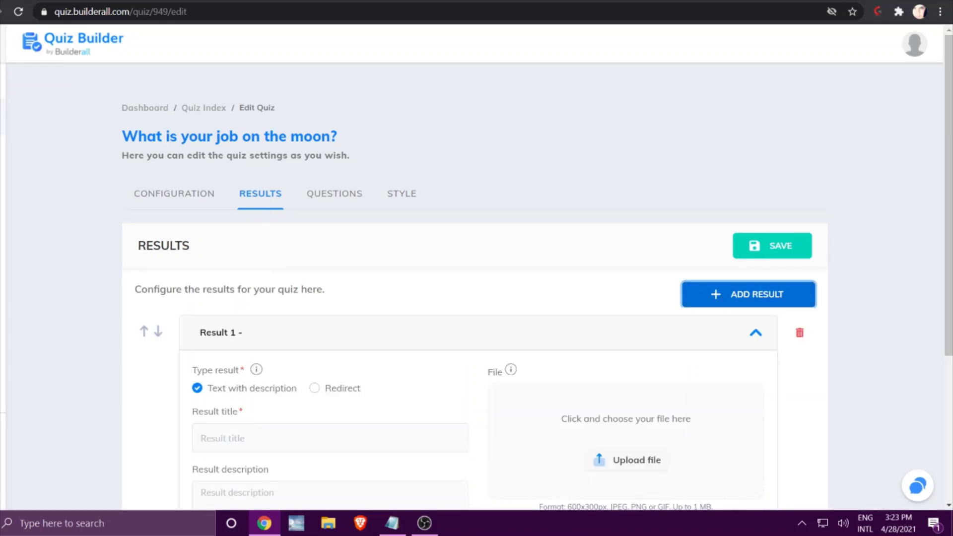
scroll(370, 328, down, 3)
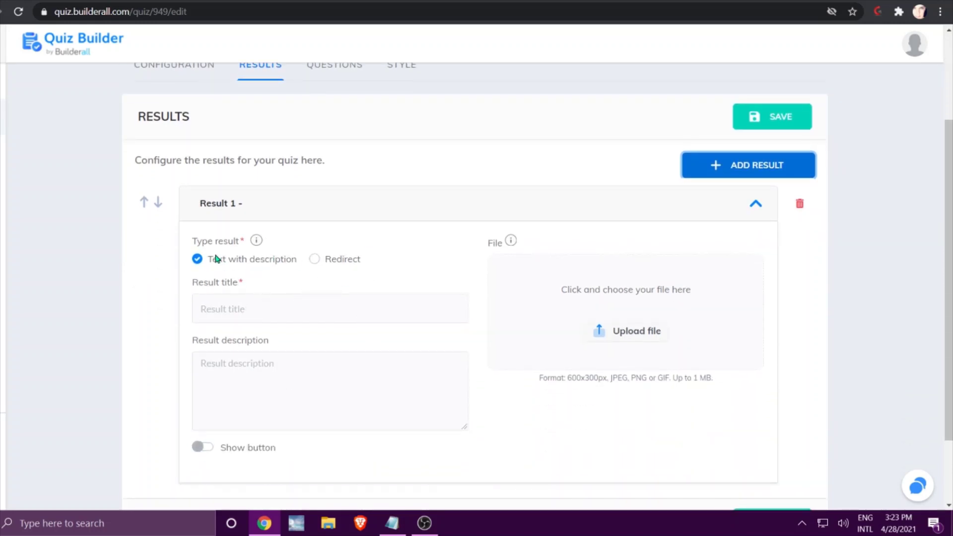
click(312, 258)
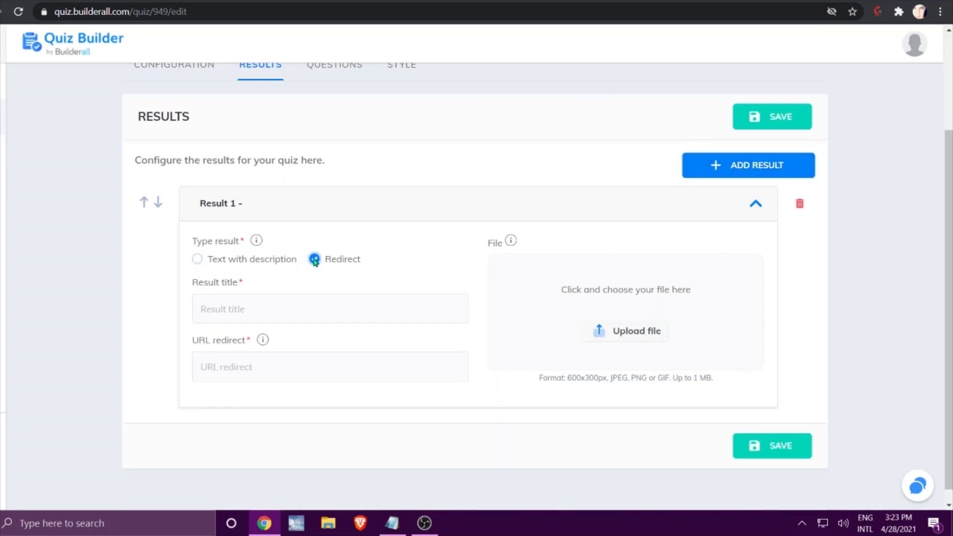
click(197, 259)
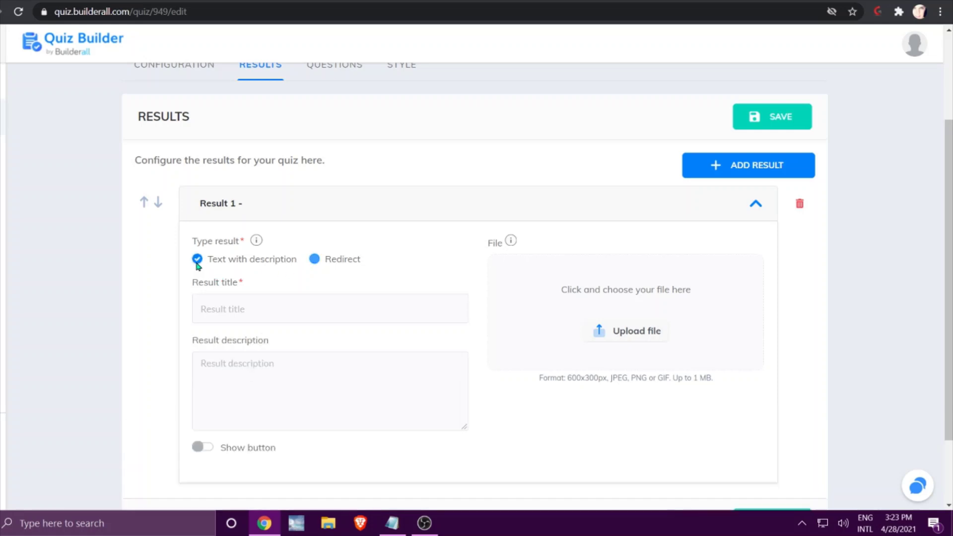
click(227, 307)
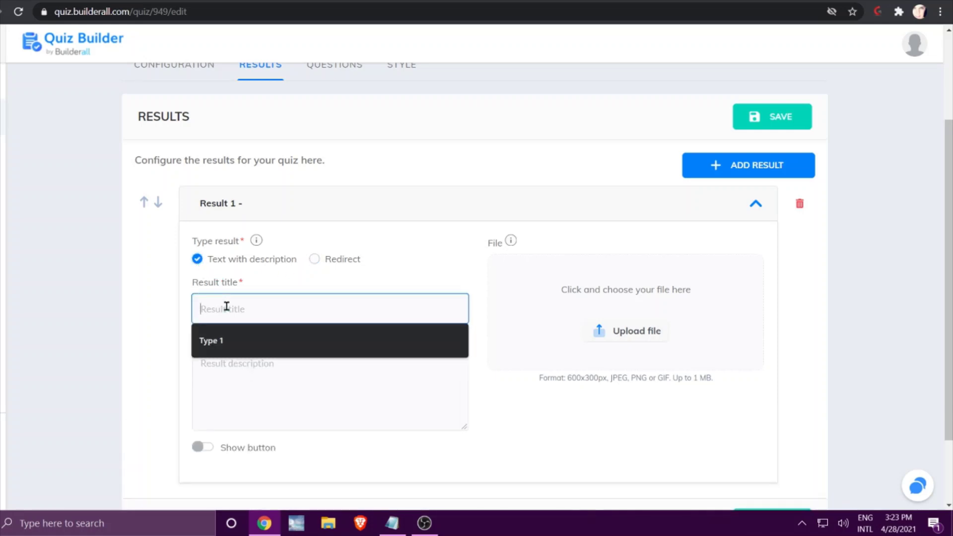
text(Mat)
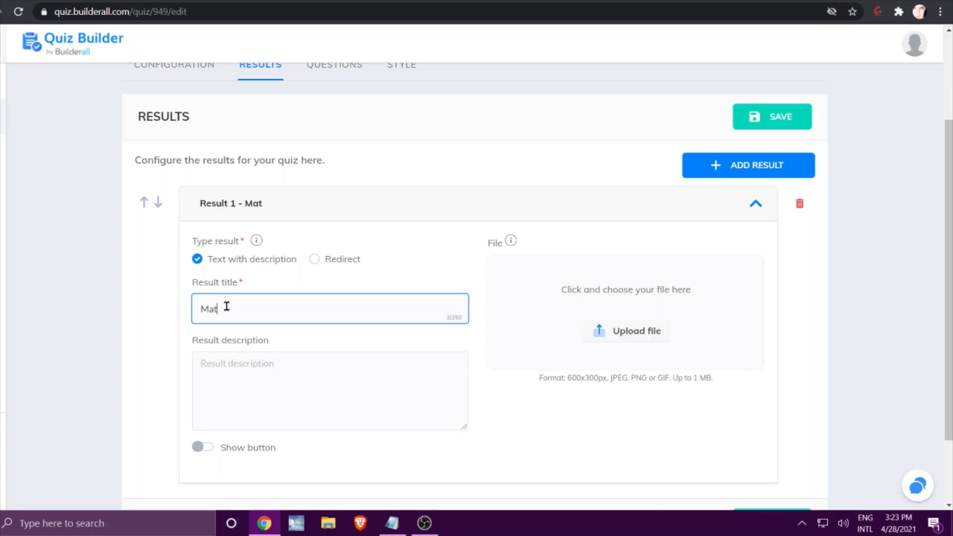
text(hematician)
Set the Mathematician result's description to "See why you are the Mathematician in the Group".
key(alt+Tab)
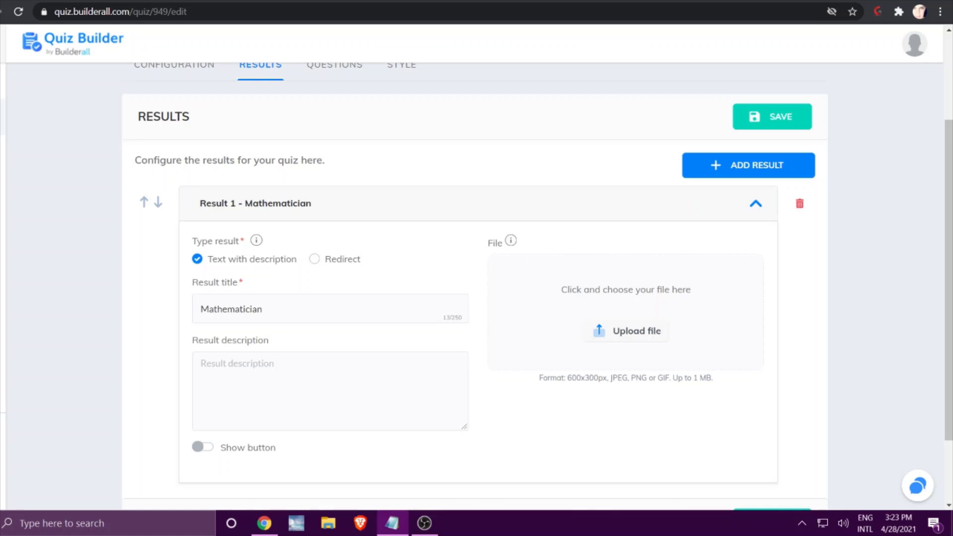
click(306, 364)
right_click(306, 365)
click(339, 262)
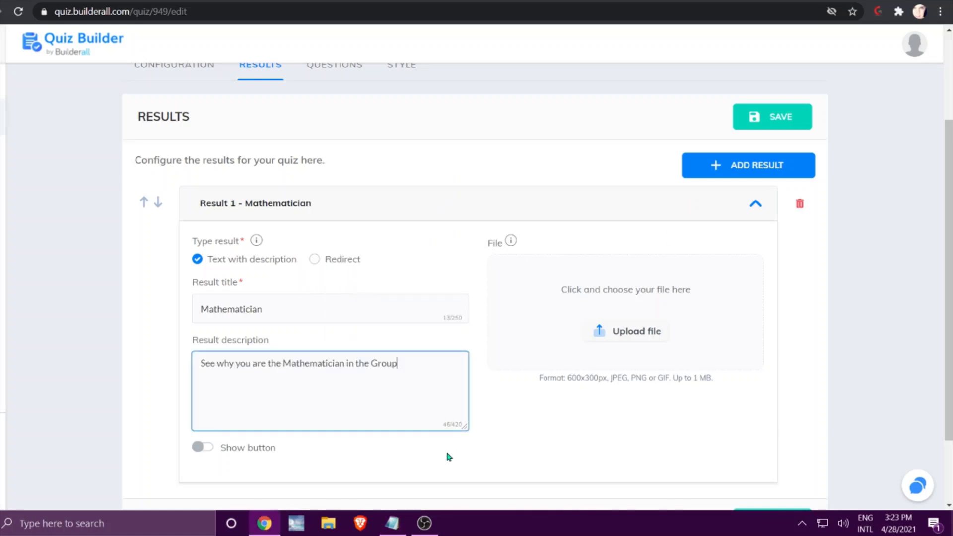
Enable the button on the Mathematician result and set its text to "See results".
click(199, 448)
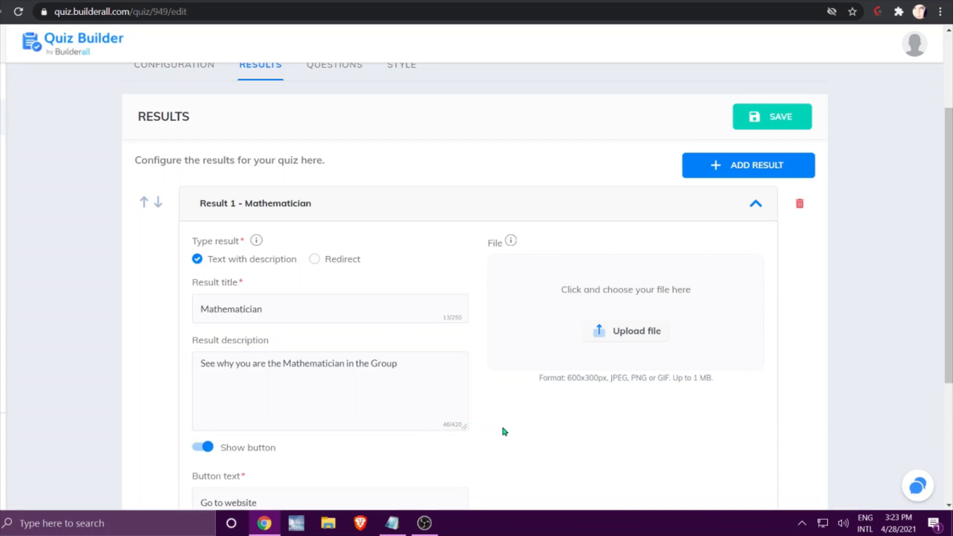
scroll(502, 429, down, 4)
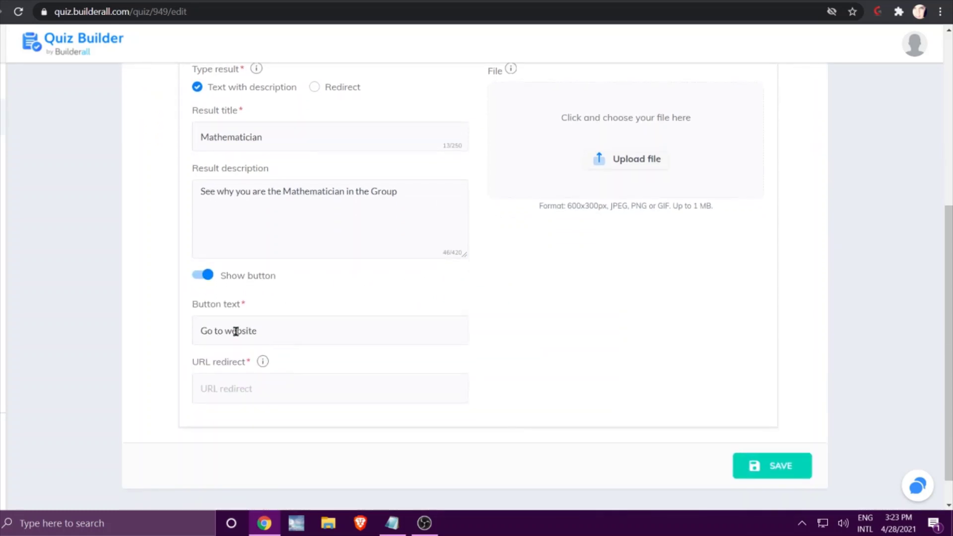
drag(259, 330, 178, 334)
text(See)
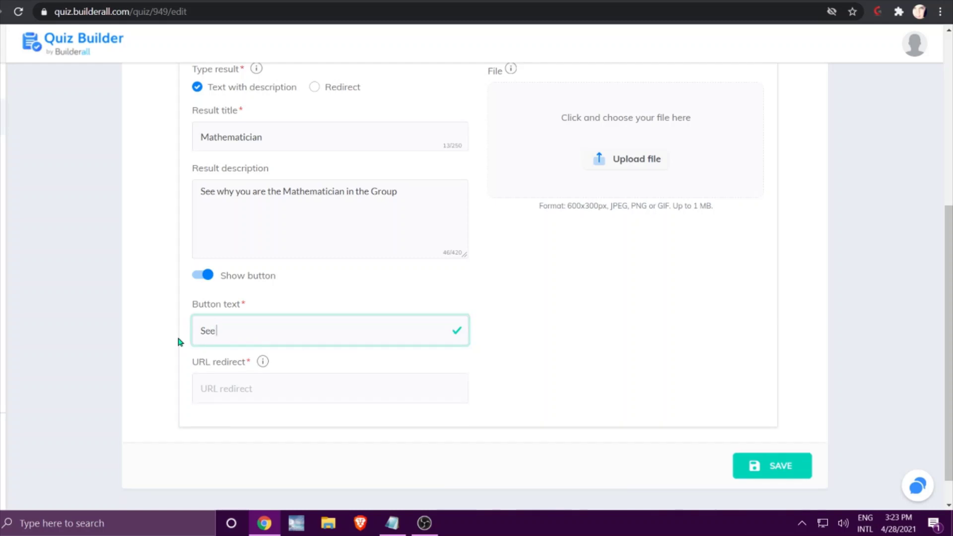
text( results)
click(551, 312)
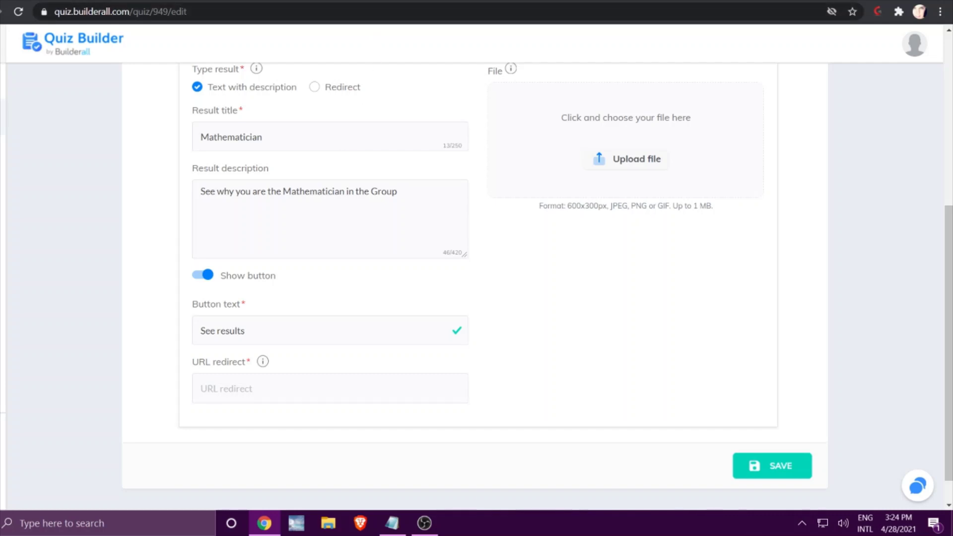
Switch to the MoonJobs site in Cheetah, open the published Mathematician page and copy its web address.
click(318, 2)
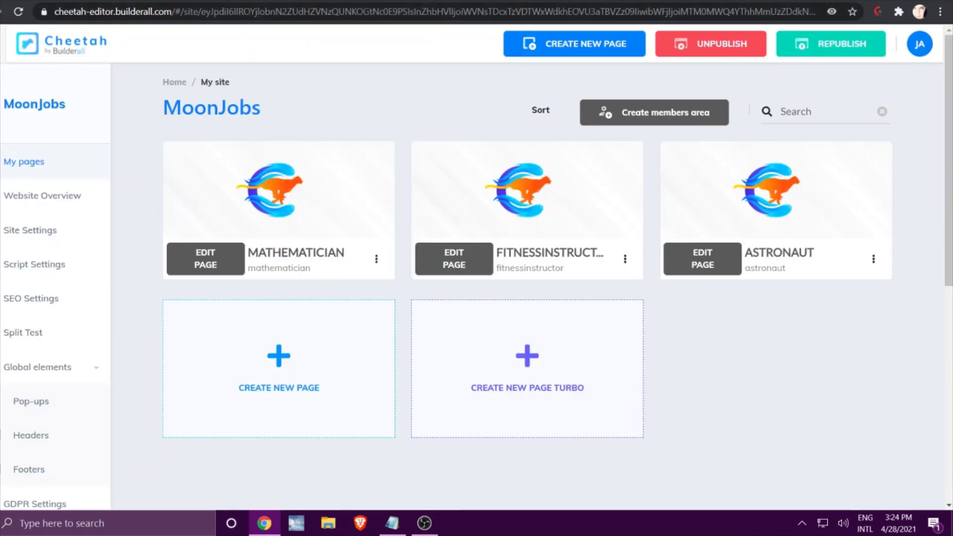
click(227, 1)
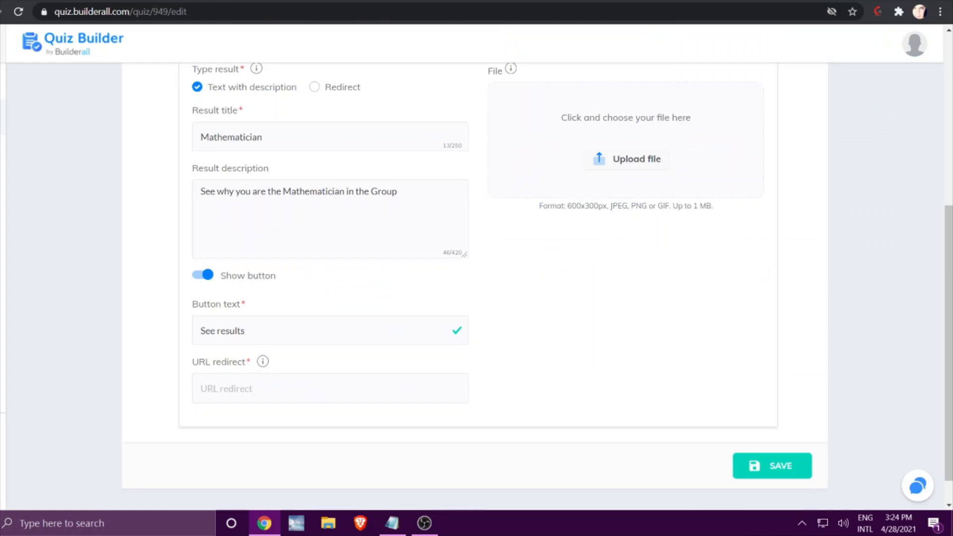
click(318, 2)
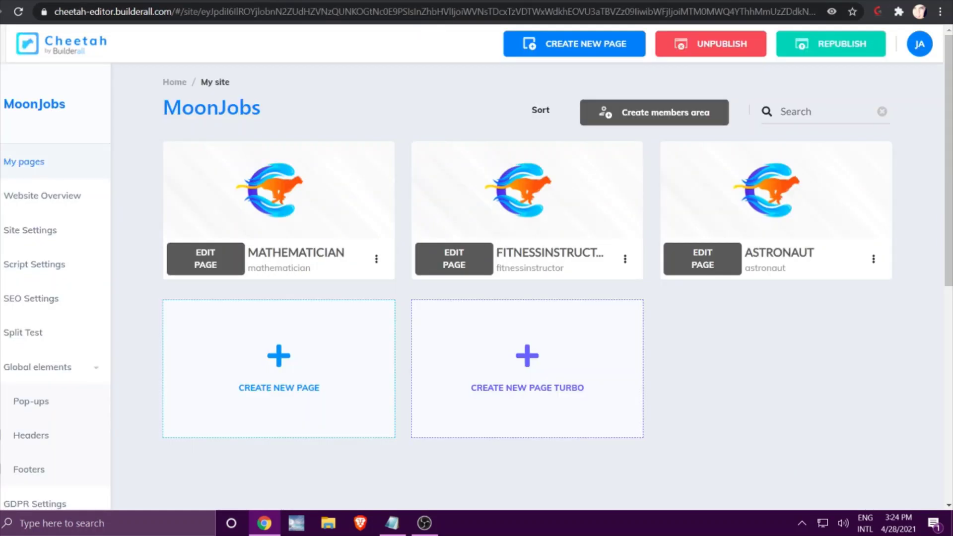
click(376, 262)
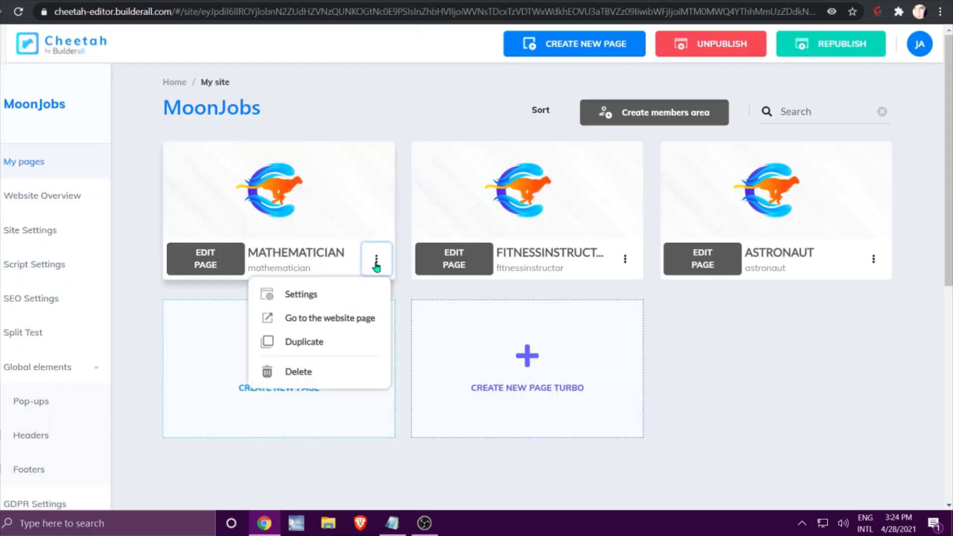
click(342, 326)
click(302, 12)
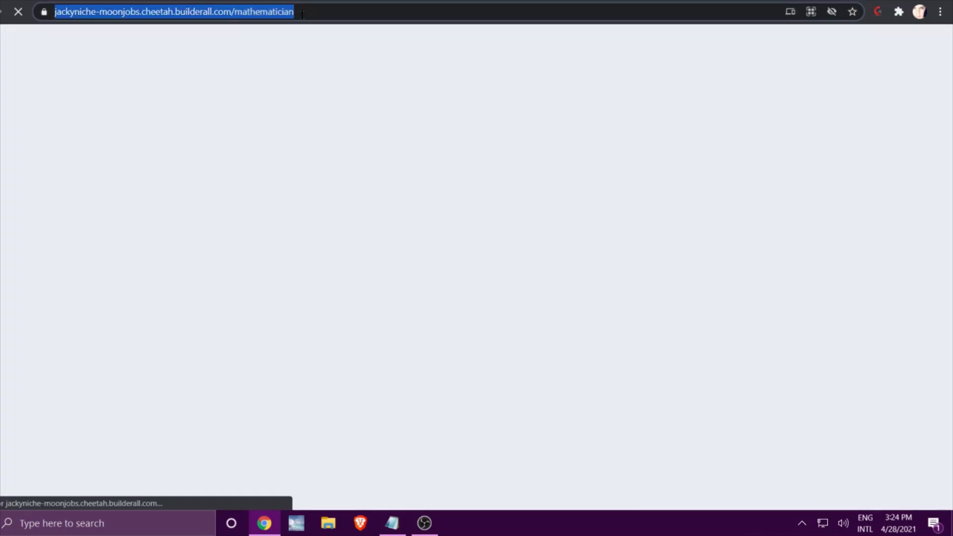
right_click(278, 16)
click(298, 100)
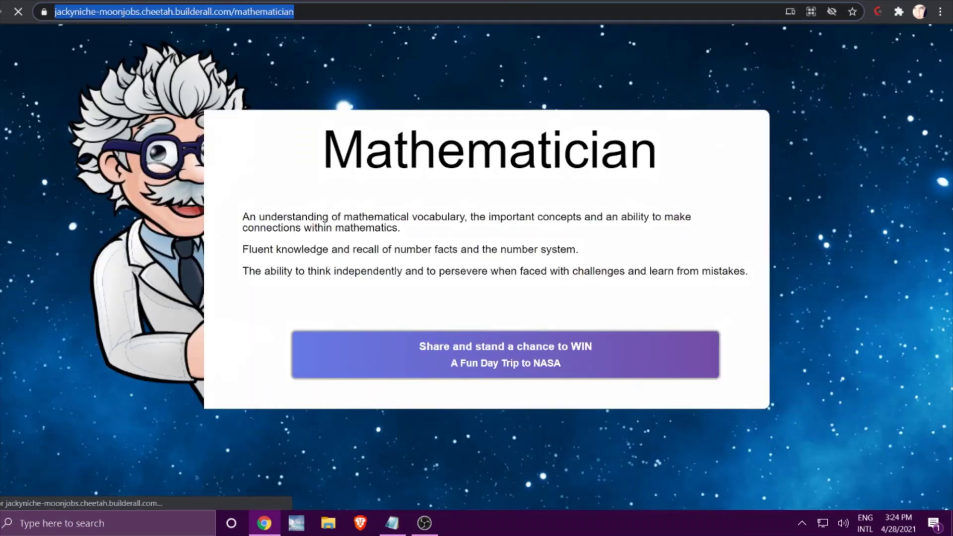
Return to the quiz in Quiz Builder and paste the copied Mathematician page address as the result's redirect URL.
click(317, 1)
click(230, 2)
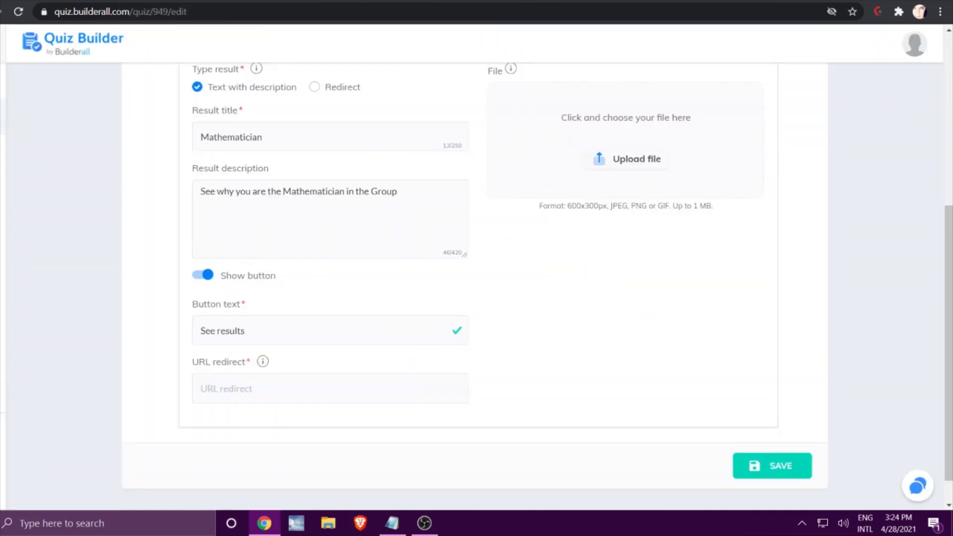
click(251, 388)
right_click(251, 388)
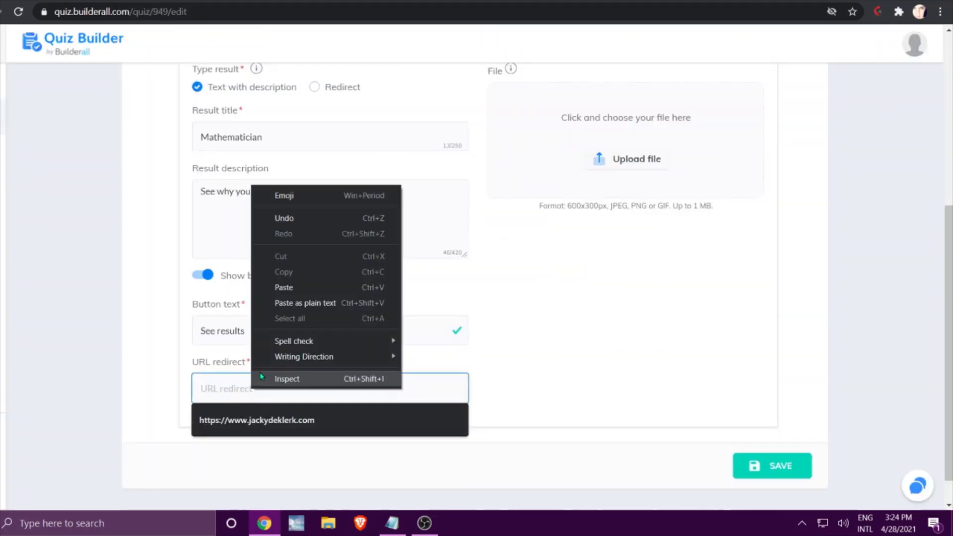
click(283, 287)
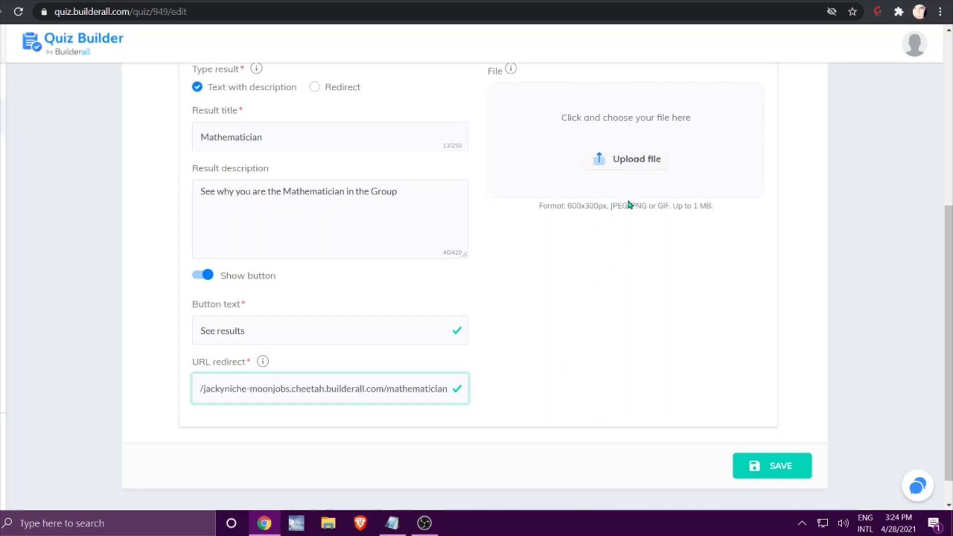
Choose the white-haired scientist image from the image library for the Mathematician result and save the quiz results.
scroll(560, 248, up, 2)
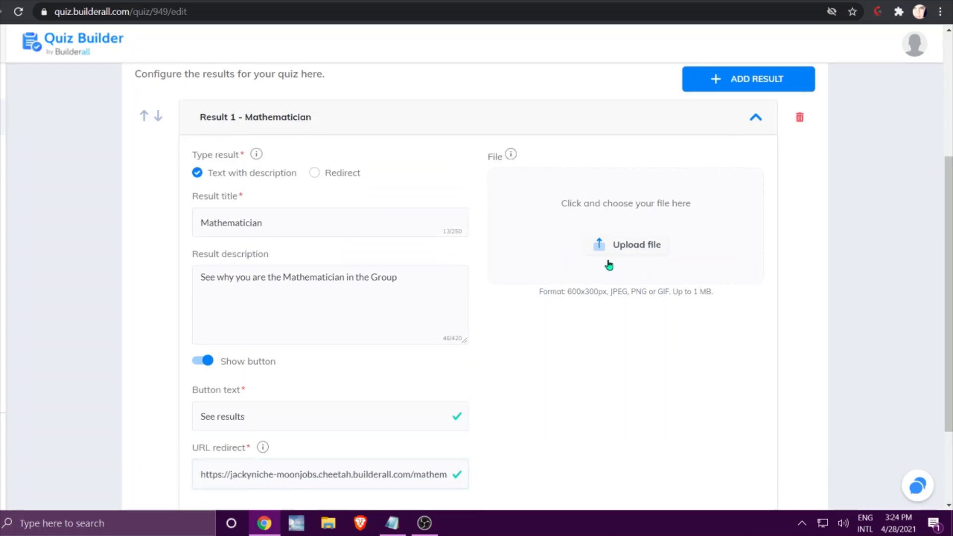
click(609, 265)
click(170, 175)
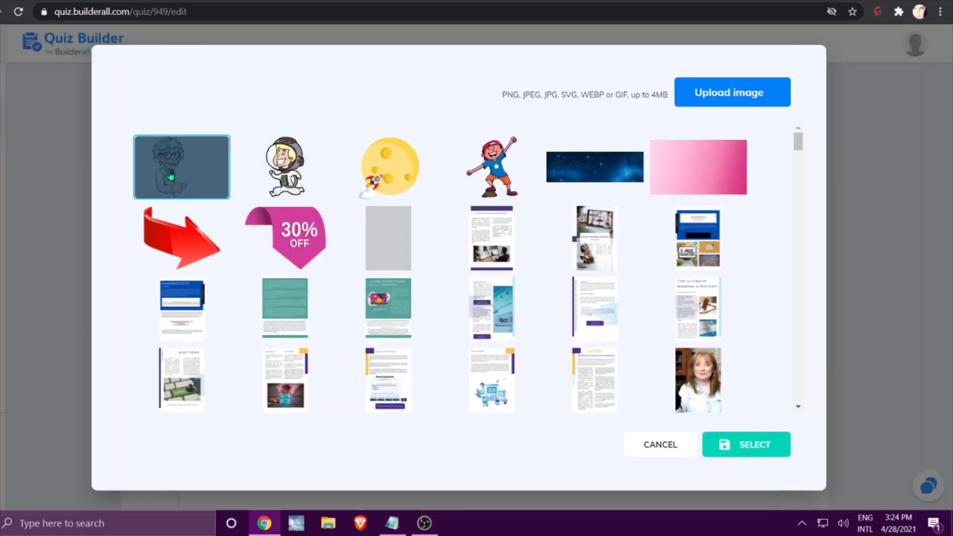
click(756, 442)
scroll(702, 382, down, 3)
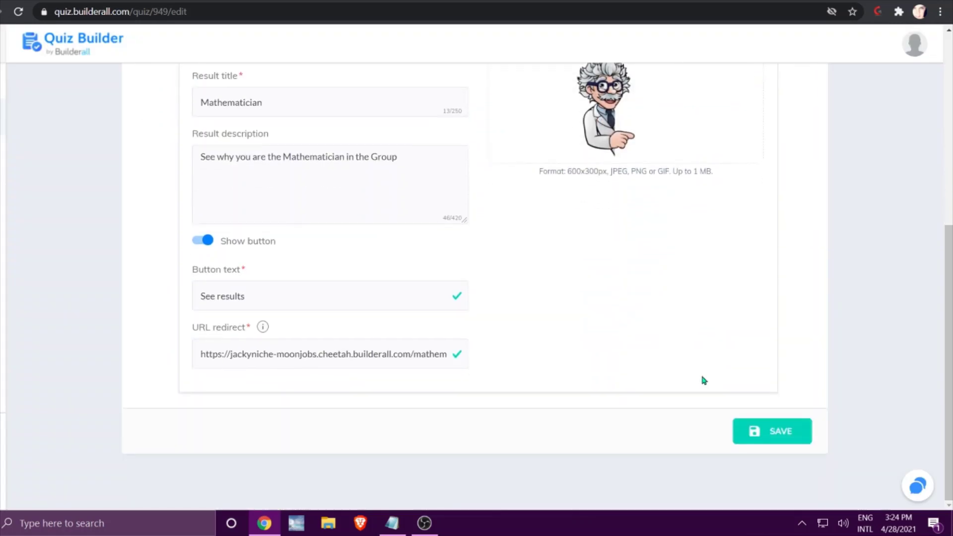
click(772, 430)
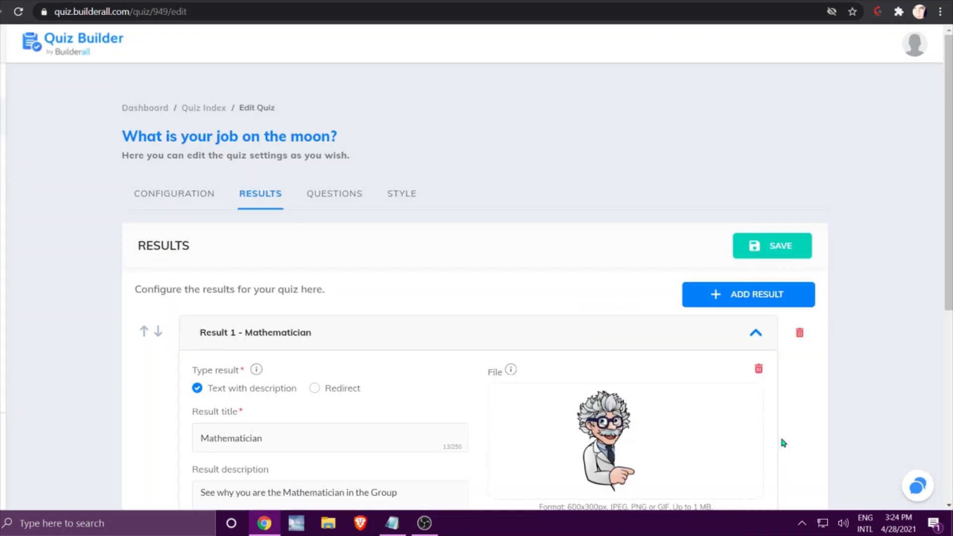
Add a second quiz result and title it "Astronaut".
click(744, 295)
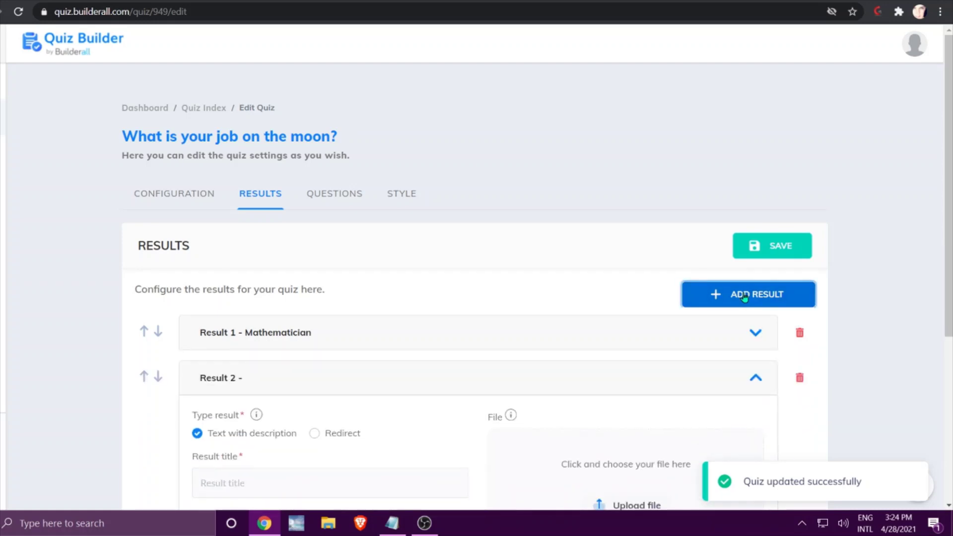
scroll(596, 273, down, 4)
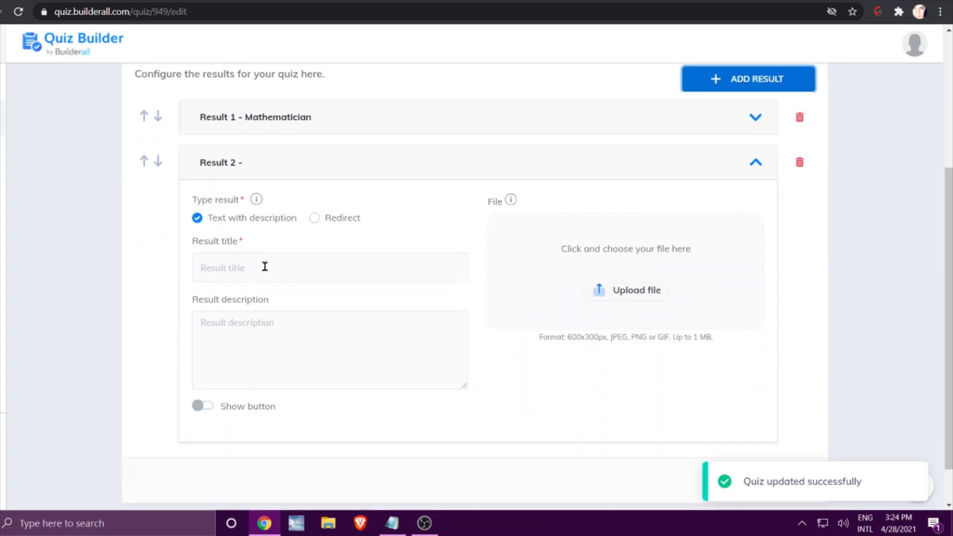
click(265, 267)
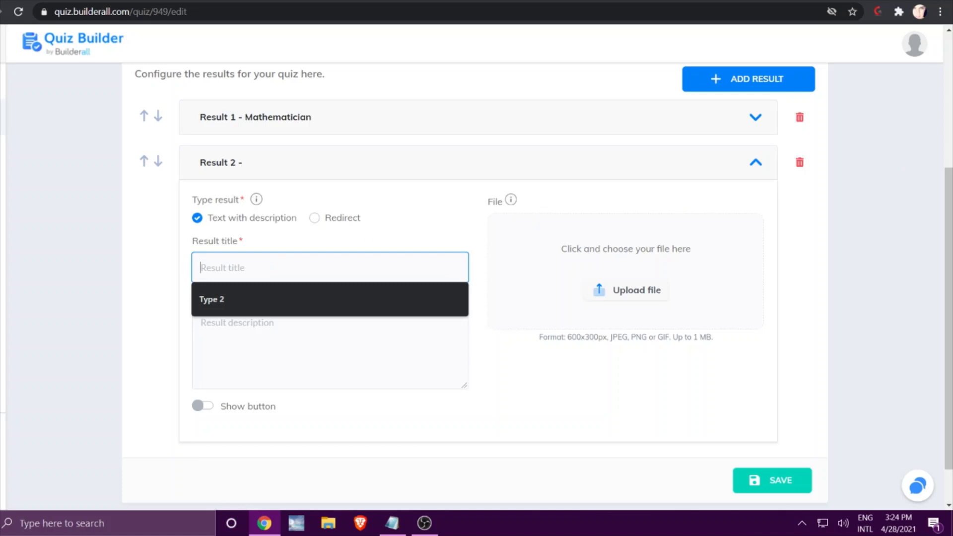
text(Ast)
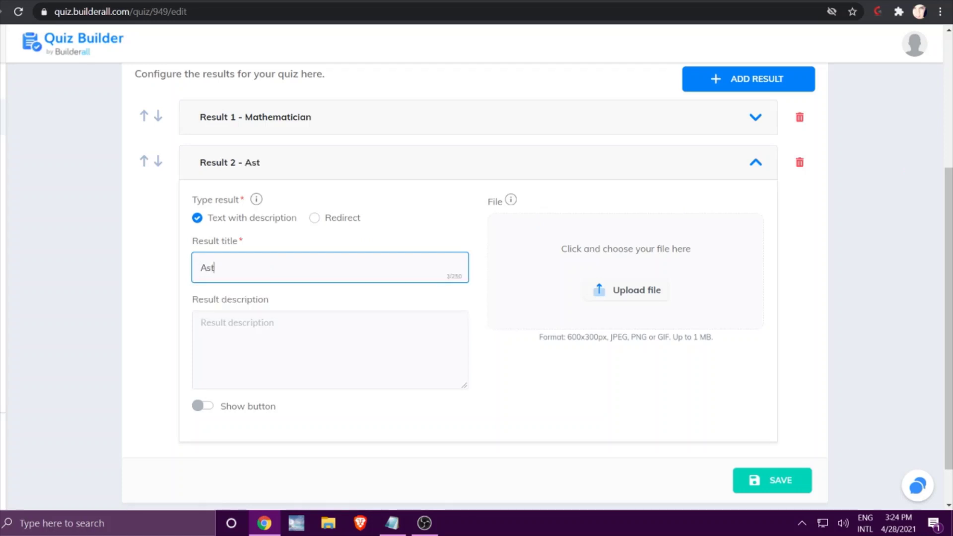
text(ronaut)
Enter "See why you are the Astronaut in the Group" as the Astronaut result's description.
click(407, 341)
text(S)
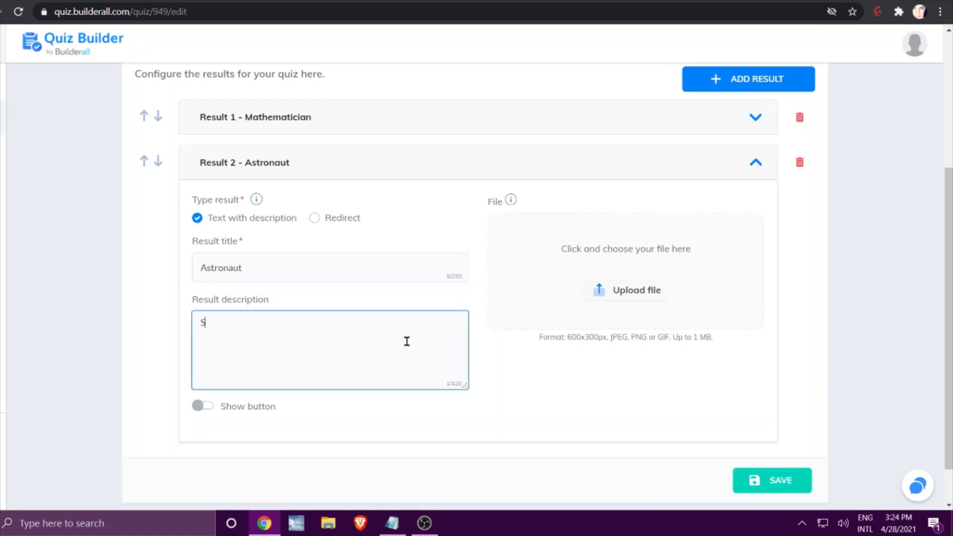
text(ee why you are the Astrona)
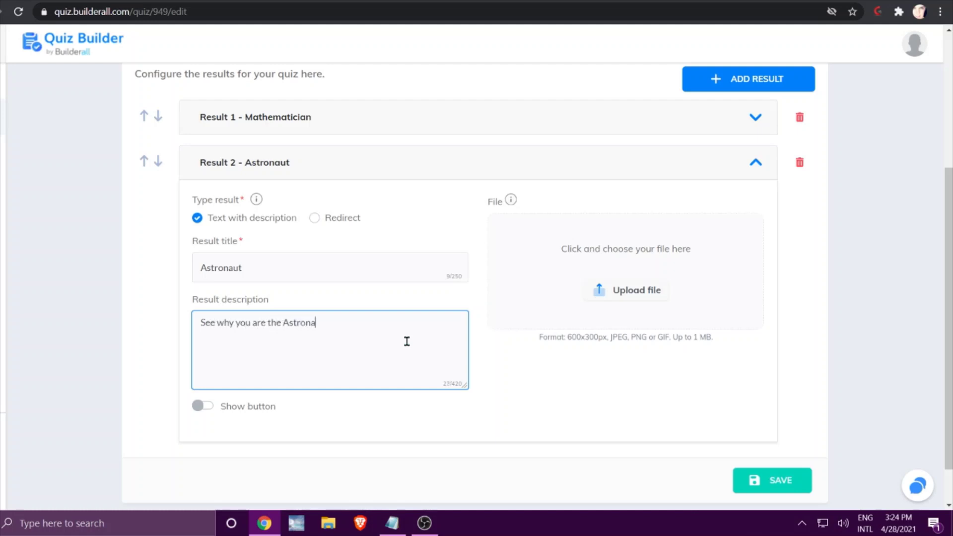
text(ut iin the Group)
click(330, 323)
key(BackSpace)
Enable the button for the Astronaut result and set its text to "Take me there".
click(204, 407)
scroll(401, 395, down, 2)
scroll(402, 405, down, 1)
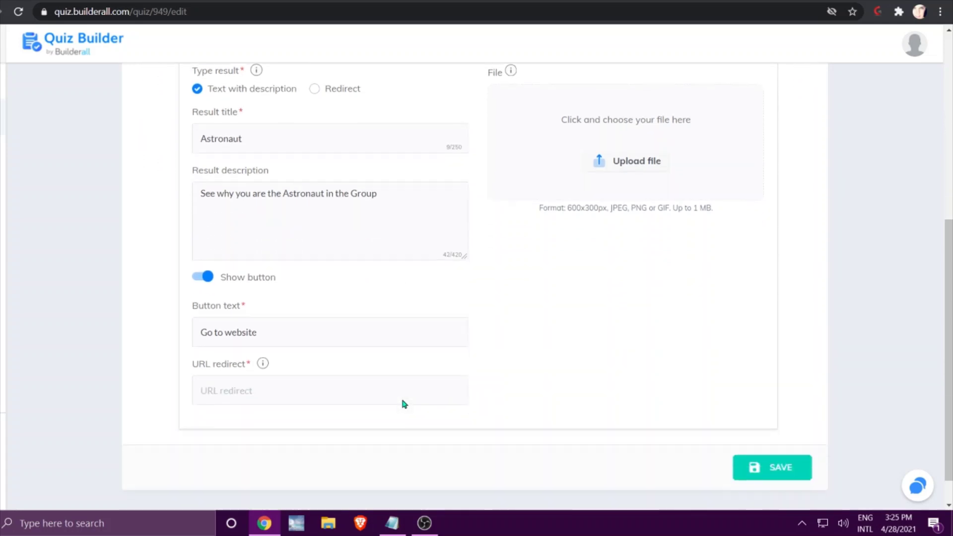
click(254, 336)
drag(254, 336, 173, 334)
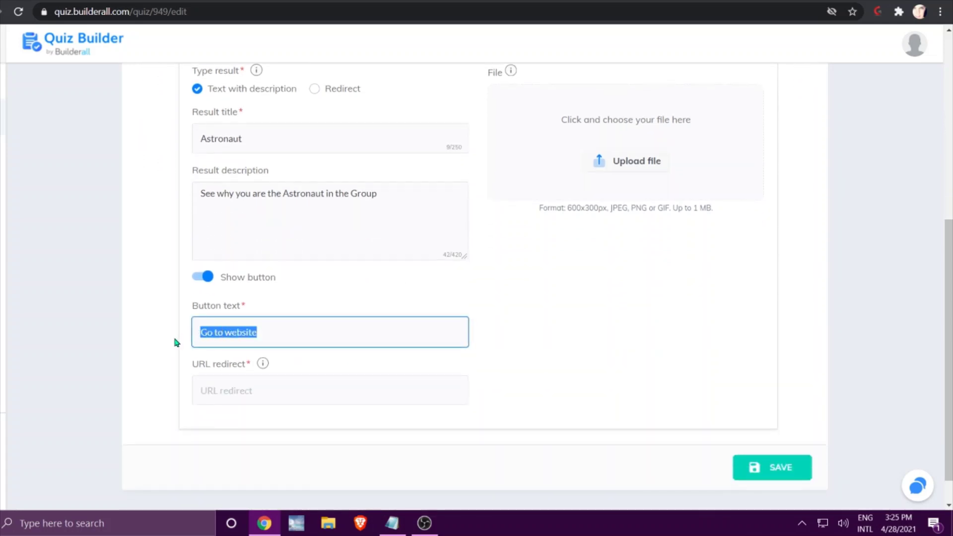
text(Take me there)
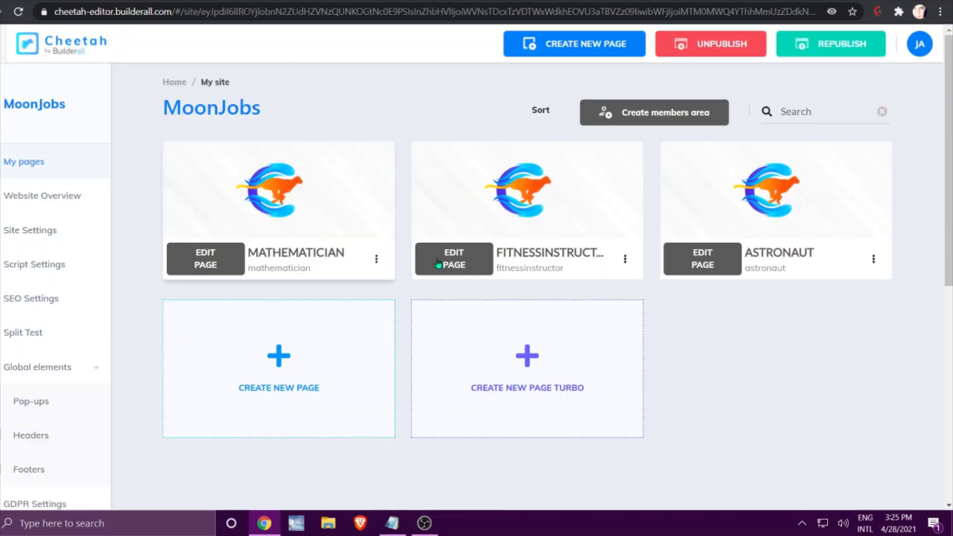
Switch to the MoonJobs site in Cheetah, open the published Astronaut page and copy its web address.
click(872, 261)
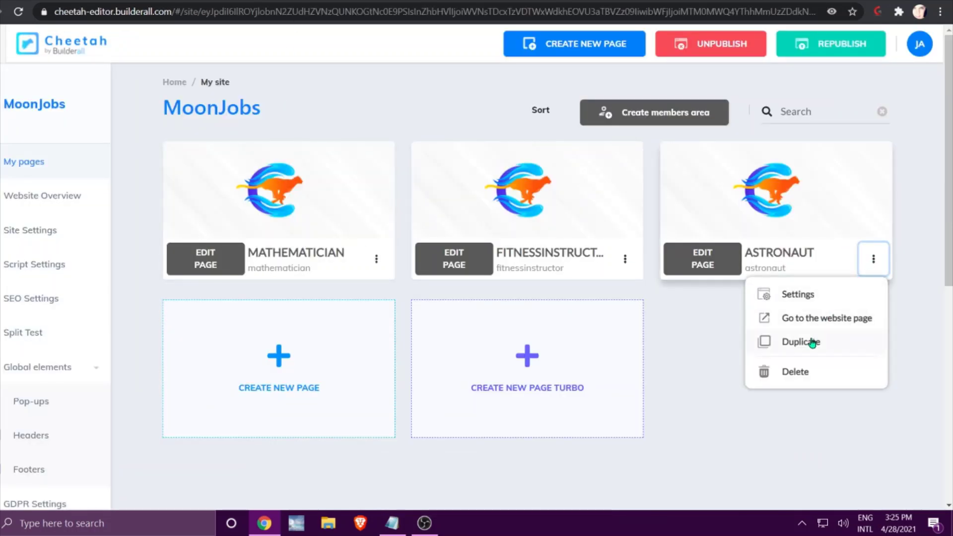
click(808, 318)
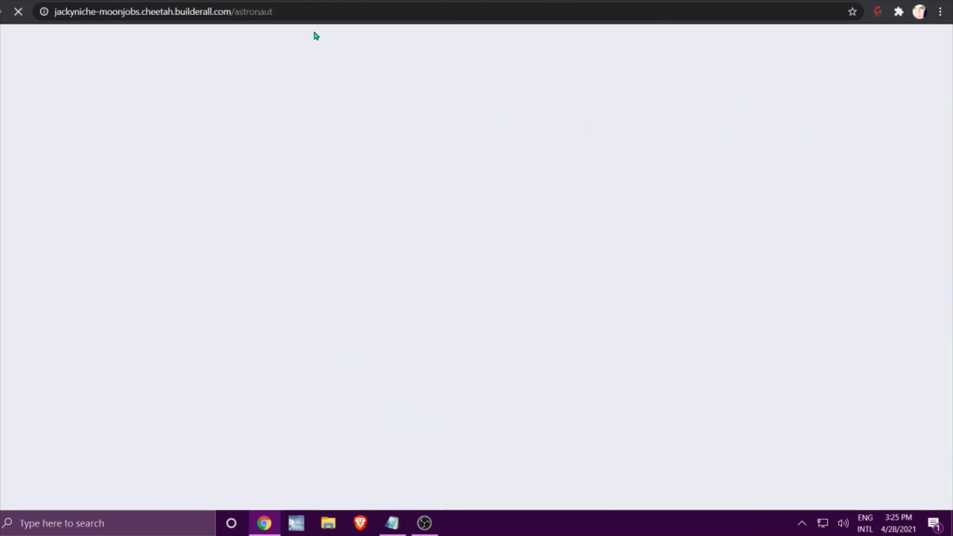
click(248, 11)
right_click(248, 12)
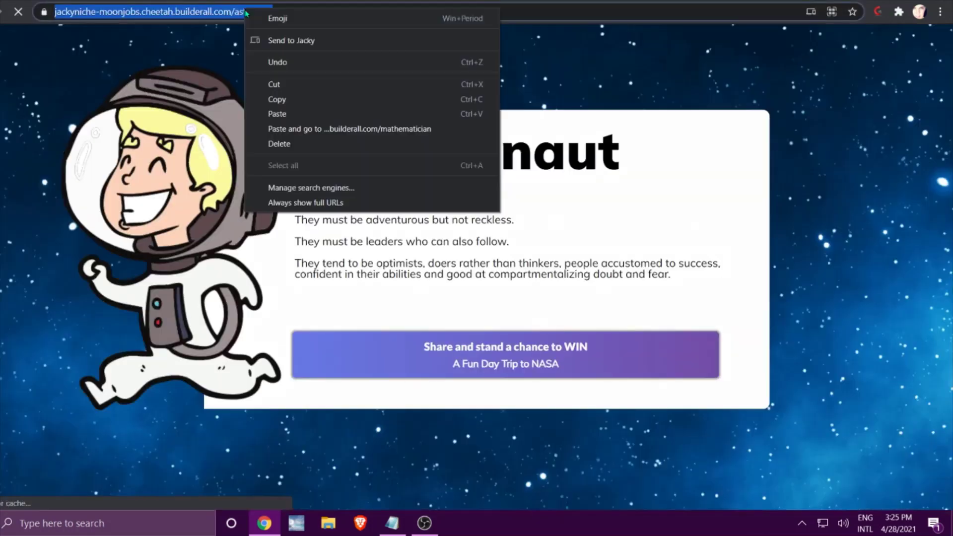
click(281, 99)
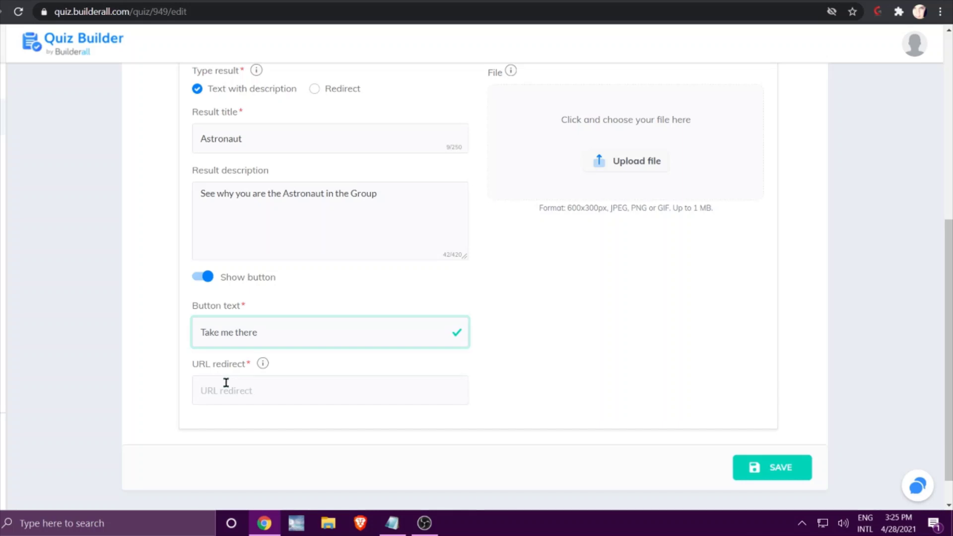
Return to Quiz Builder, paste the copied Astronaut page address as the result's redirect URL and save the quiz results.
click(226, 383)
right_click(222, 385)
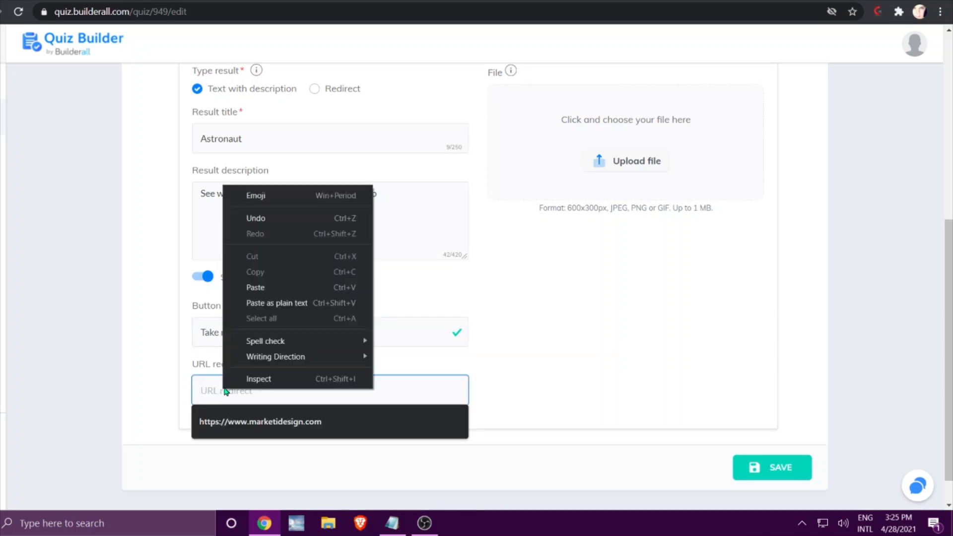
click(337, 305)
click(768, 474)
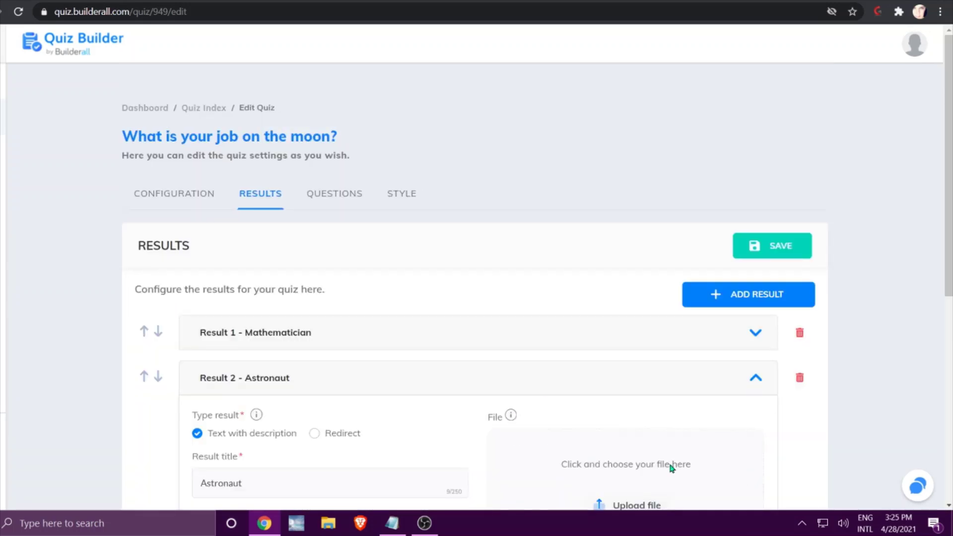
Choose the cartoon astronaut image from the image library for the Astronaut result and save the quiz results.
scroll(675, 469, down, 1)
scroll(665, 437, down, 4)
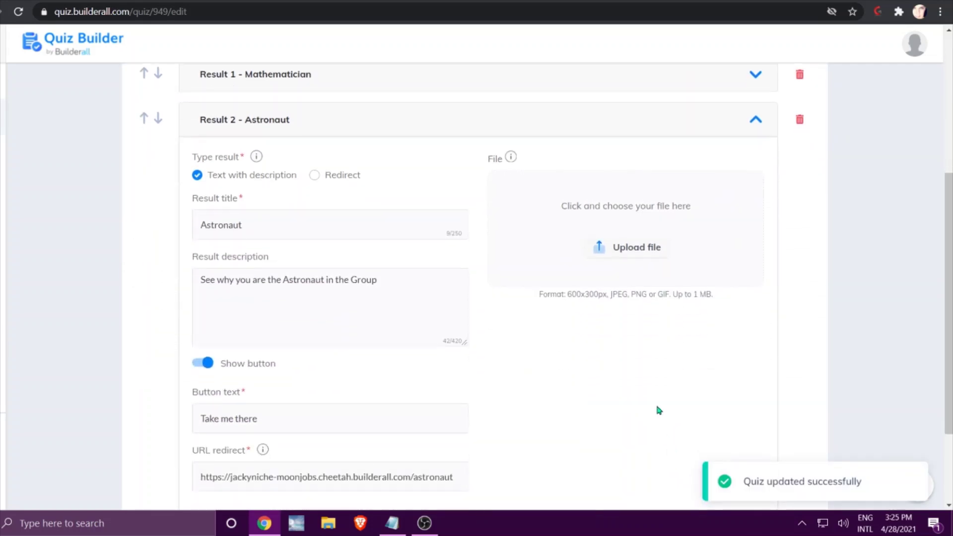
click(624, 256)
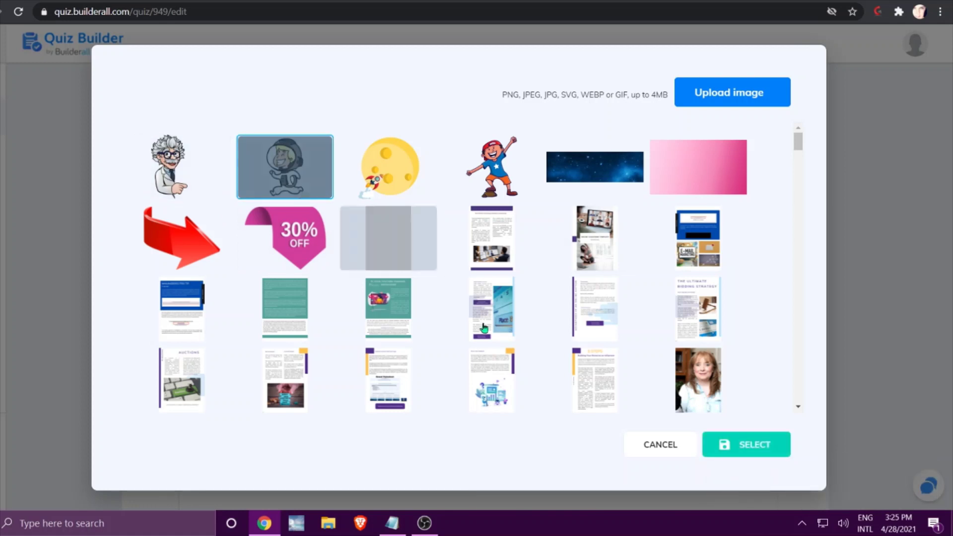
click(270, 182)
click(752, 444)
scroll(655, 411, down, 2)
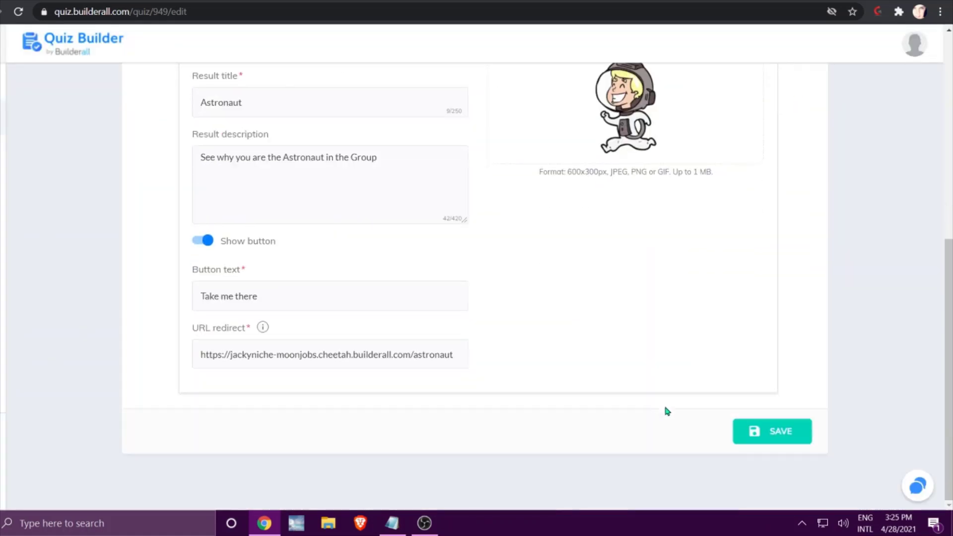
click(779, 431)
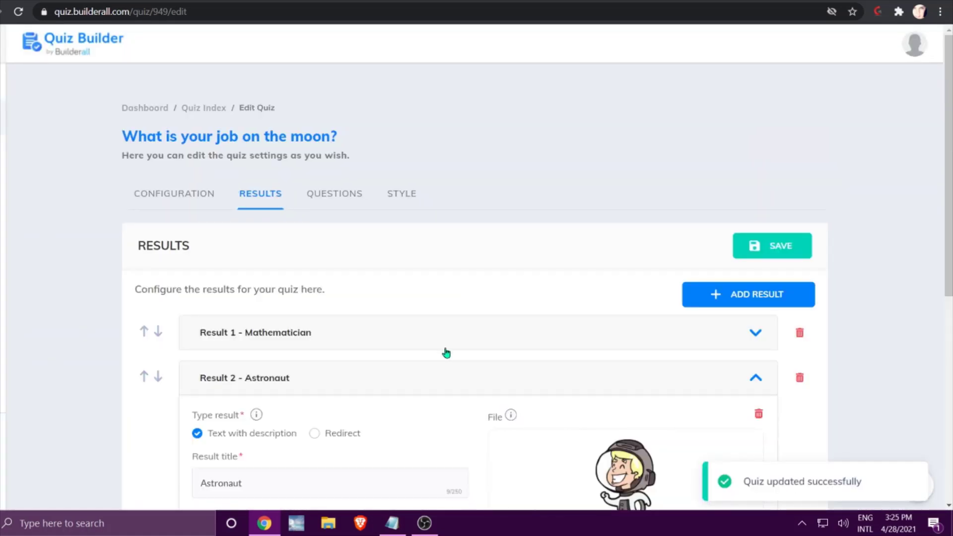
Add a third quiz result and title it "Fitness Instructor".
click(732, 295)
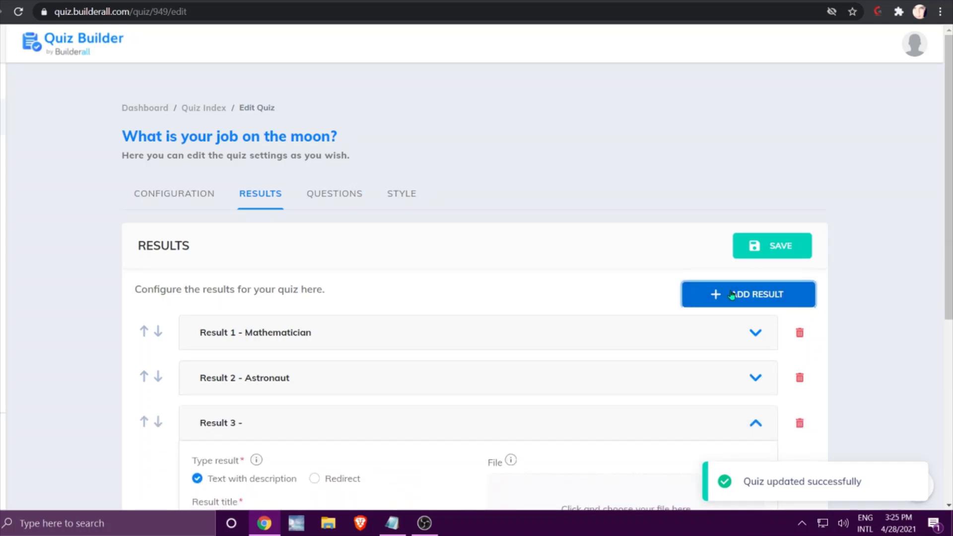
scroll(624, 301, down, 3)
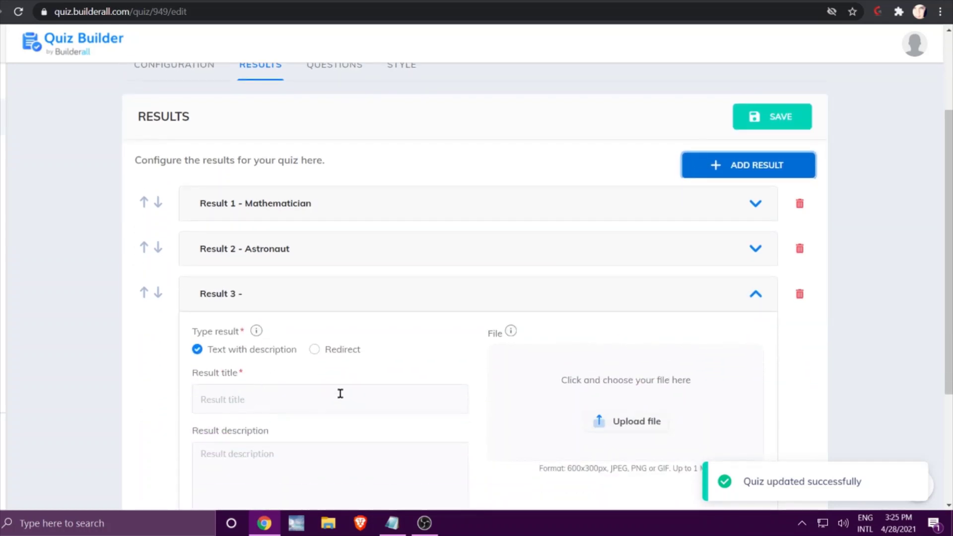
scroll(315, 382, down, 1)
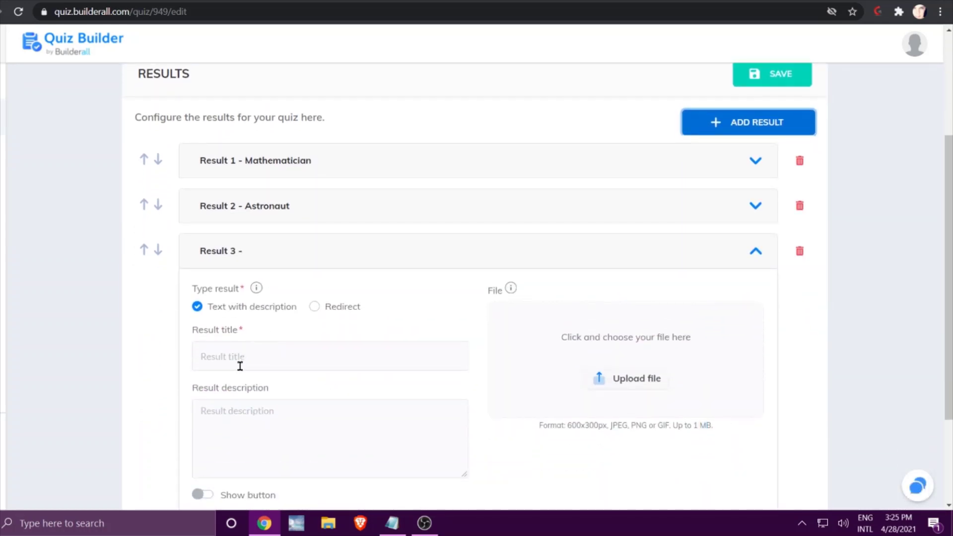
click(253, 356)
text(Fi)
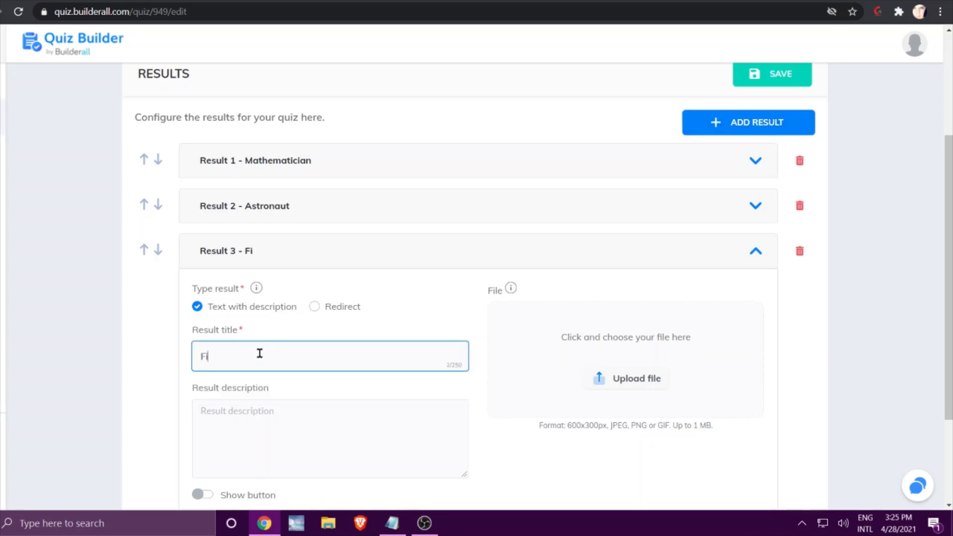
text(tness Instructor)
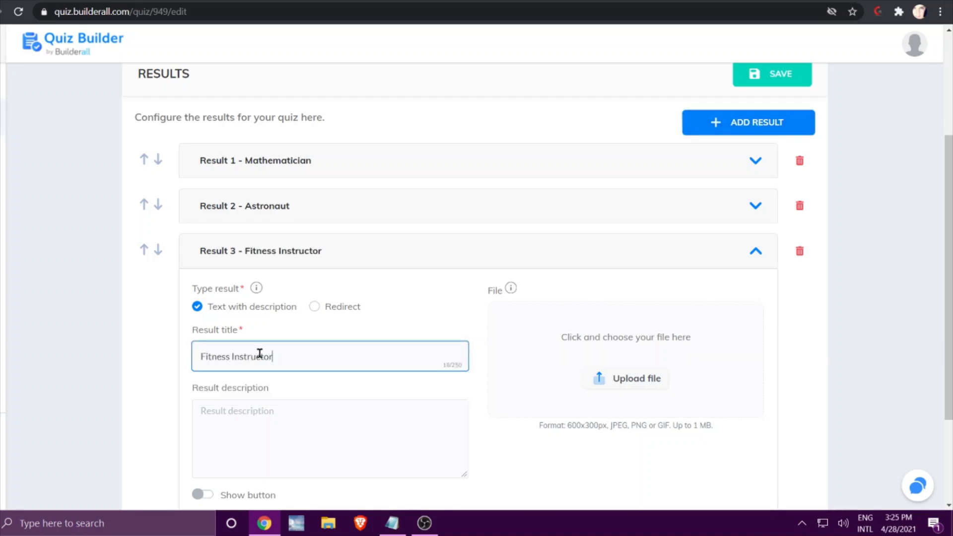
Enter "See why you are the Fitness Instructor of the Group" as the third result's description.
click(248, 418)
text(Se)
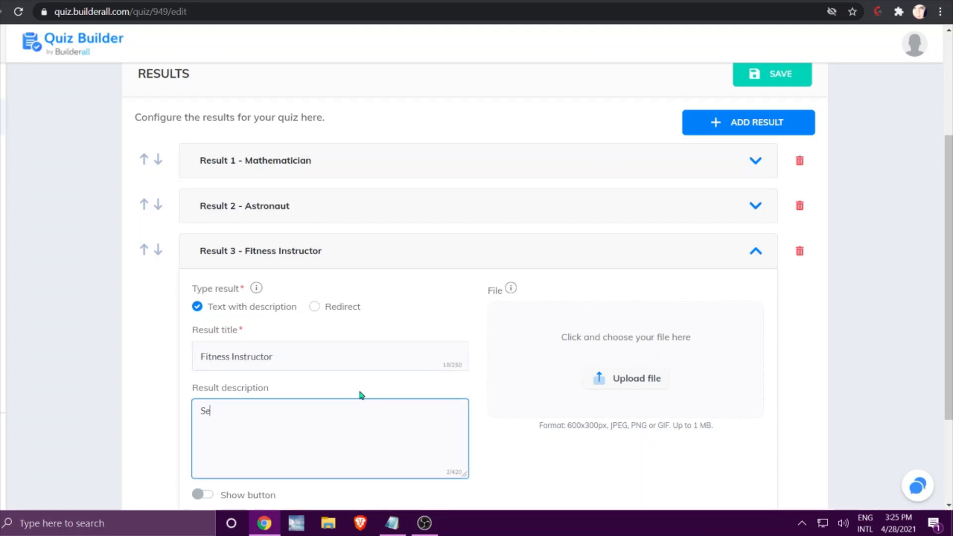
text(e why you are the Fitne)
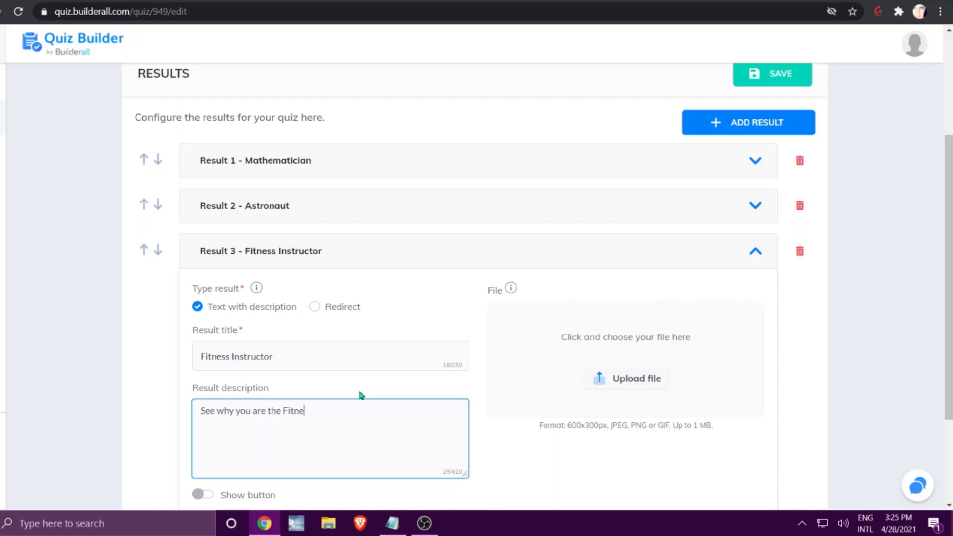
text(ss Instructor of the Group)
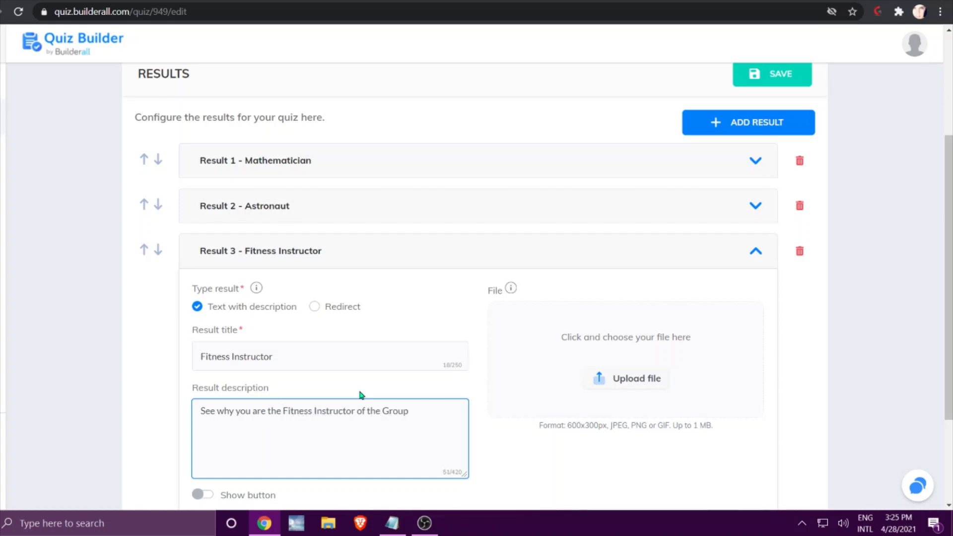
Choose the image of the cartoon boy in the red cap from the image library for the Fitness Instructor result.
click(645, 379)
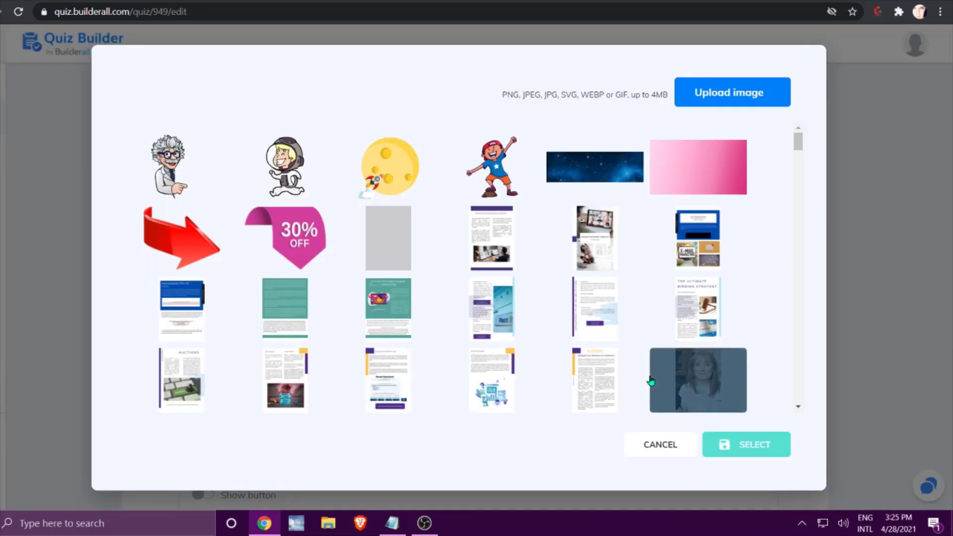
click(521, 194)
click(734, 443)
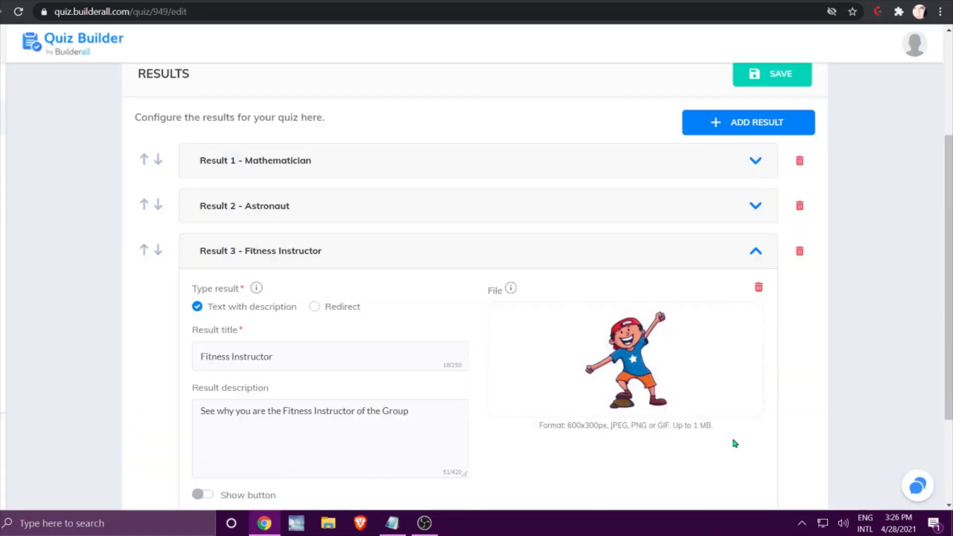
Enable the button for the Fitness Instructor result and set its text to "Show me my profile".
scroll(730, 439, down, 3)
click(198, 357)
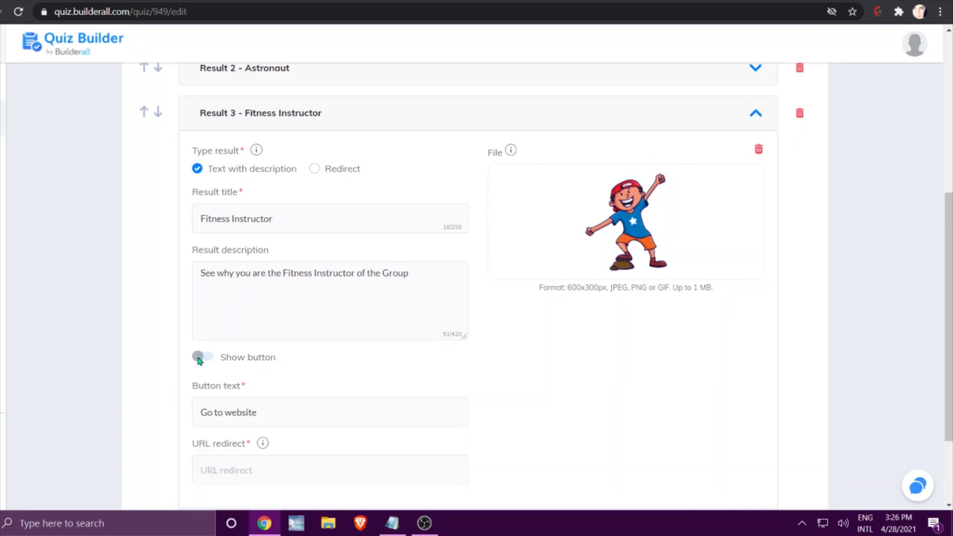
scroll(298, 419, down, 2)
drag(272, 325, 197, 324)
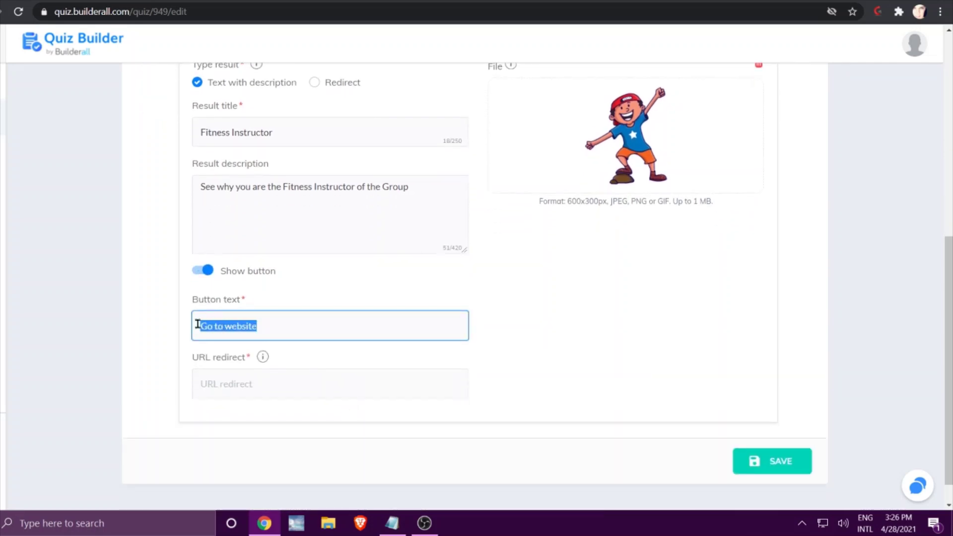
text(Show m)
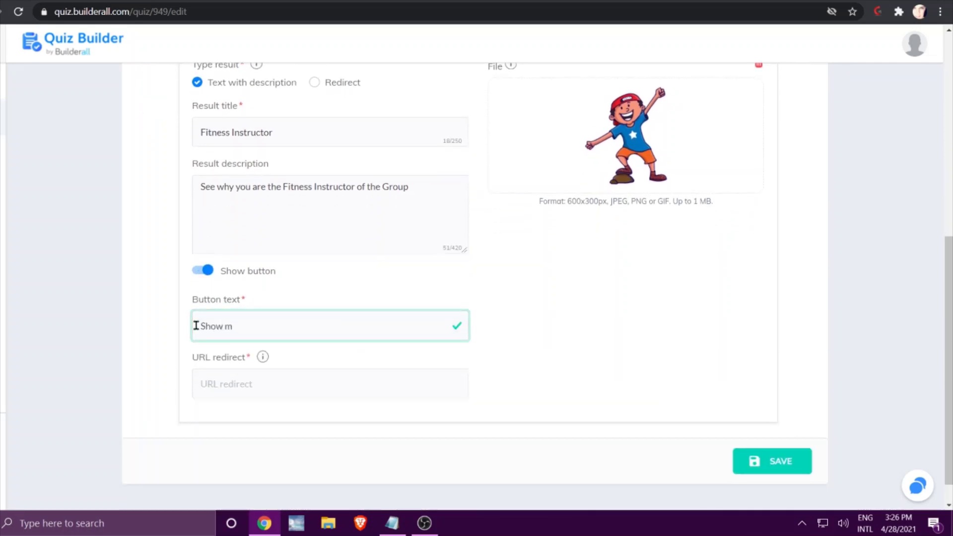
text(e my)
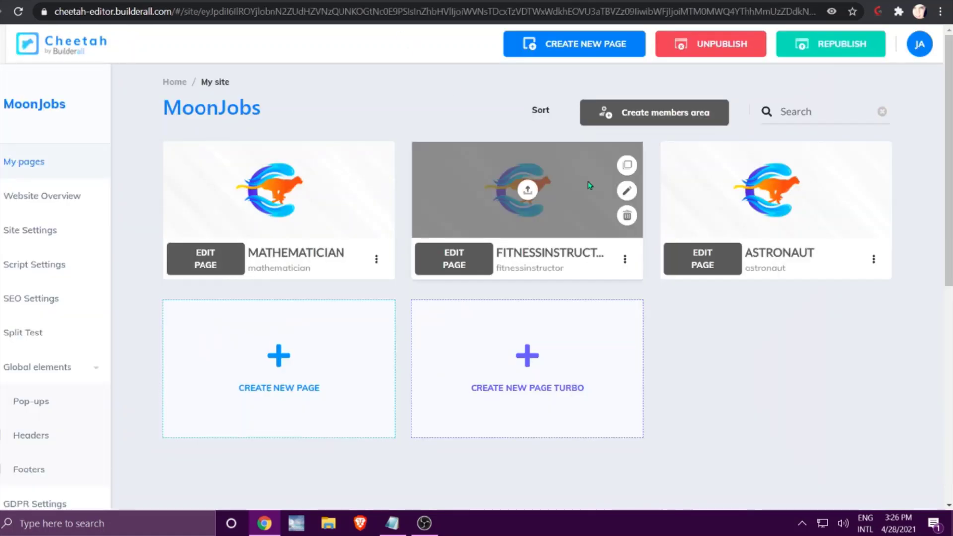
In the MoonJobs site in Cheetah, open the published Fitness Instructor page, copy its web address and close the page.
click(625, 259)
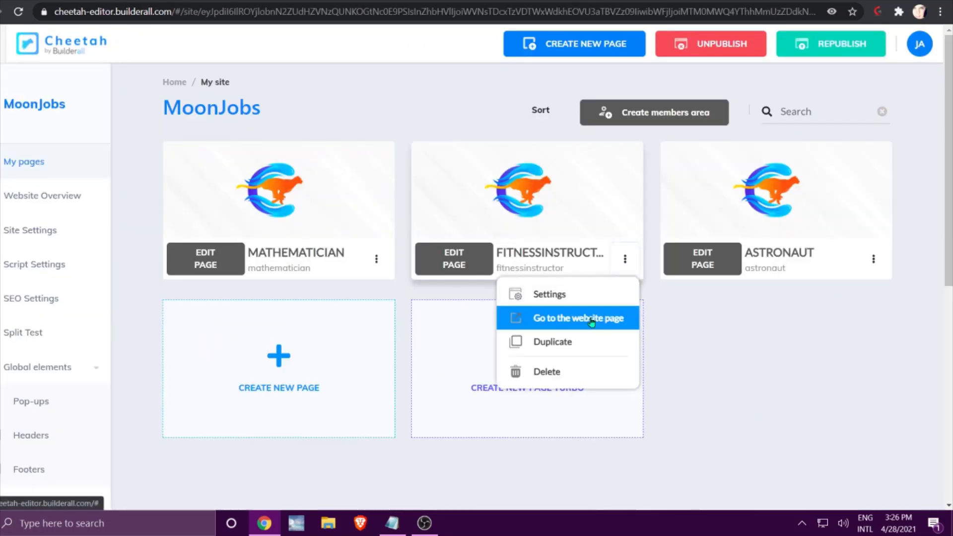
click(558, 317)
click(270, 11)
right_click(270, 12)
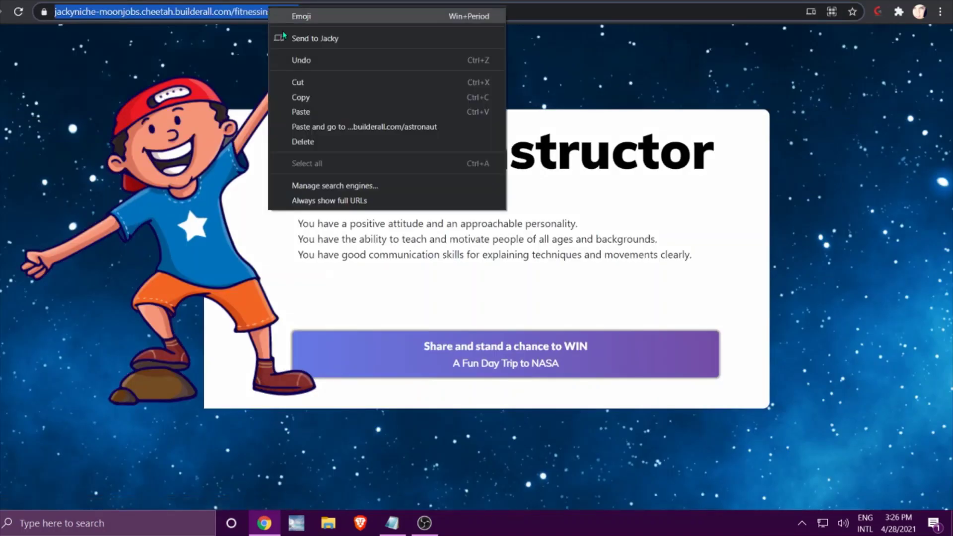
click(302, 97)
key(ctrl+w)
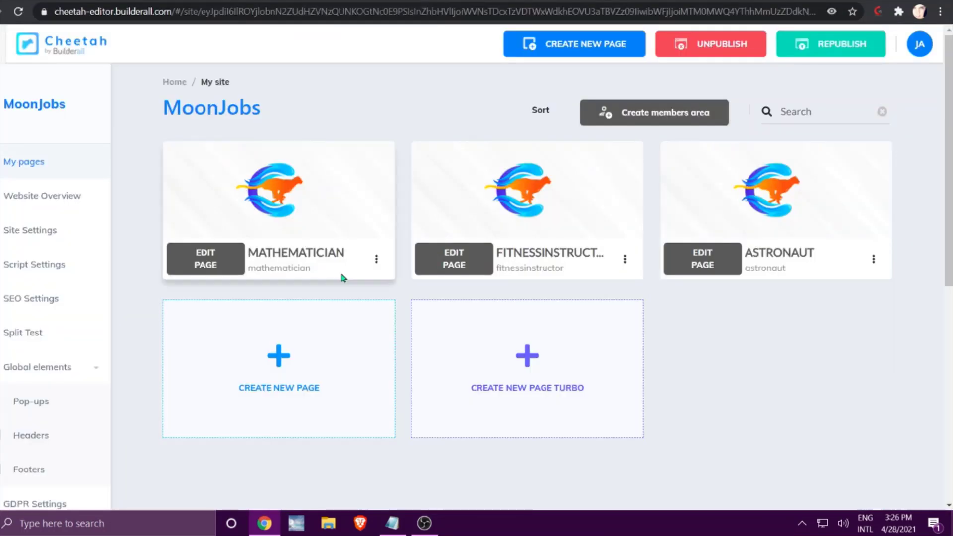
Return to Quiz Builder, paste the copied Fitness Instructor page address as the result's redirect URL and save the quiz results.
key(ctrl+Tab)
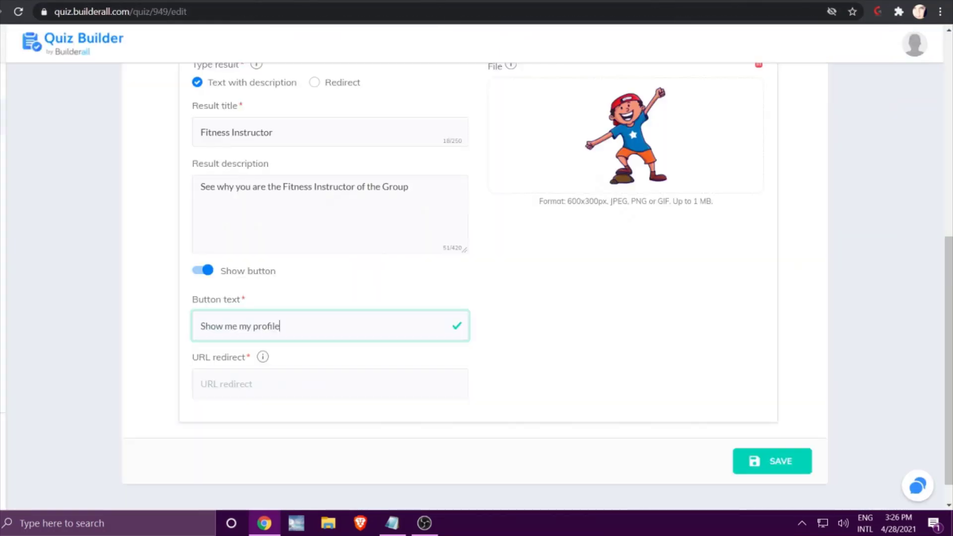
click(218, 373)
right_click(218, 374)
click(238, 275)
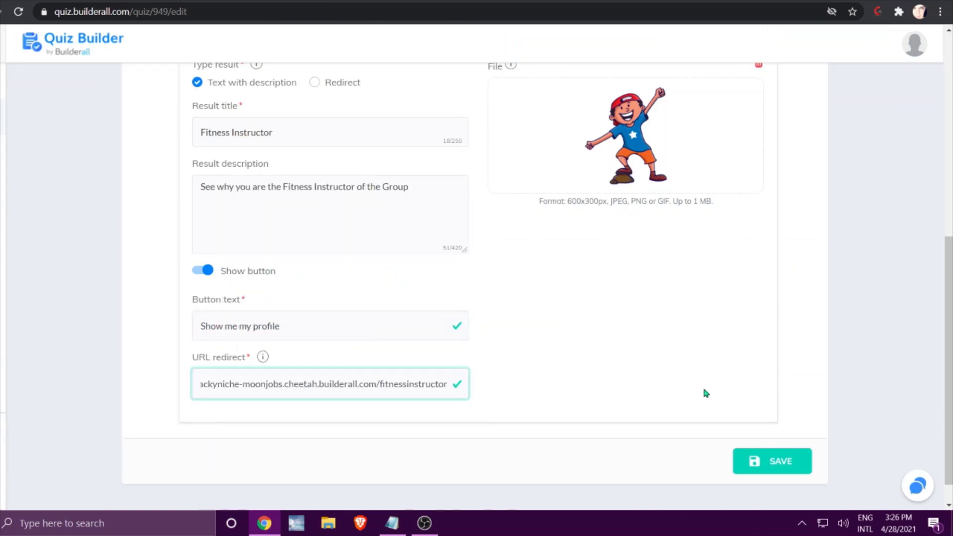
click(759, 454)
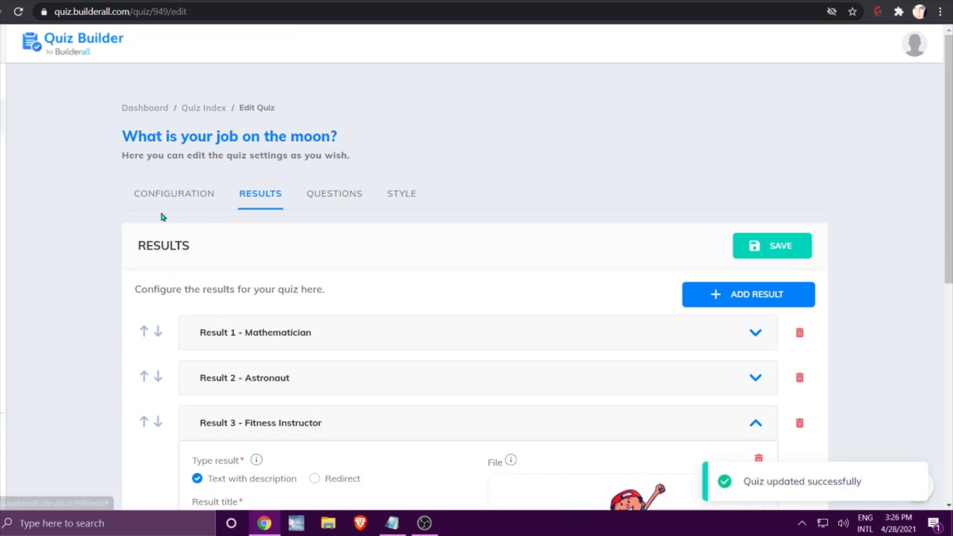
Add a first question to the quiz with the label "Choose one of the following options that describe you best.".
click(347, 196)
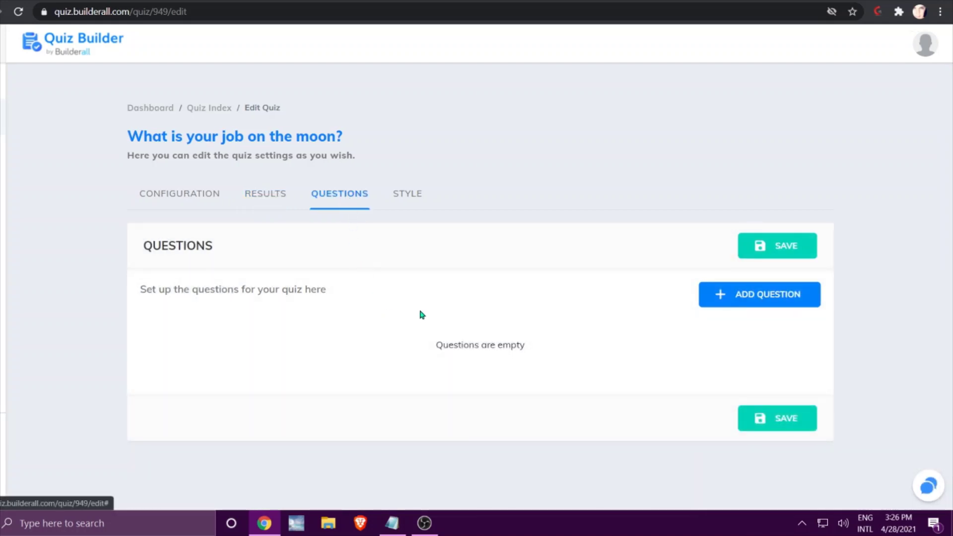
click(759, 294)
scroll(622, 266, down, 3)
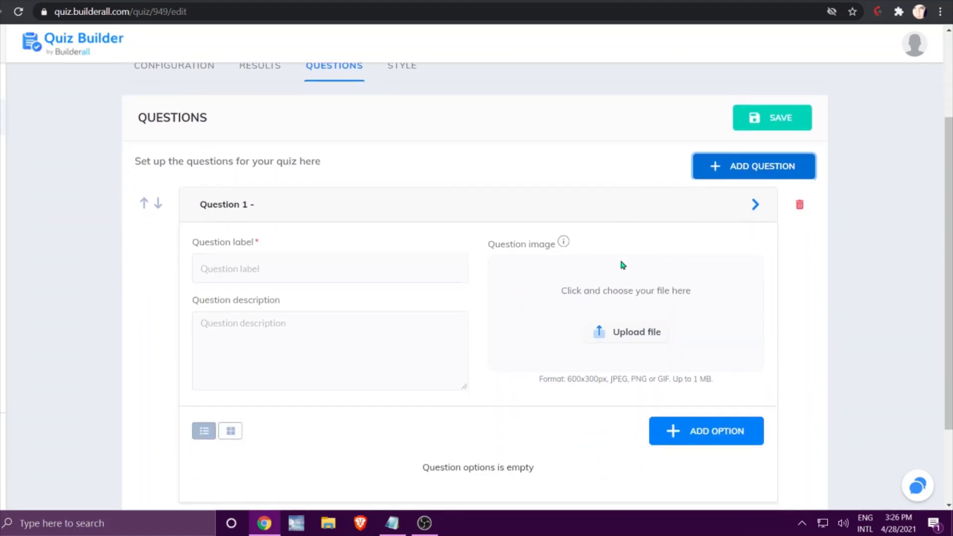
scroll(622, 265, down, 1)
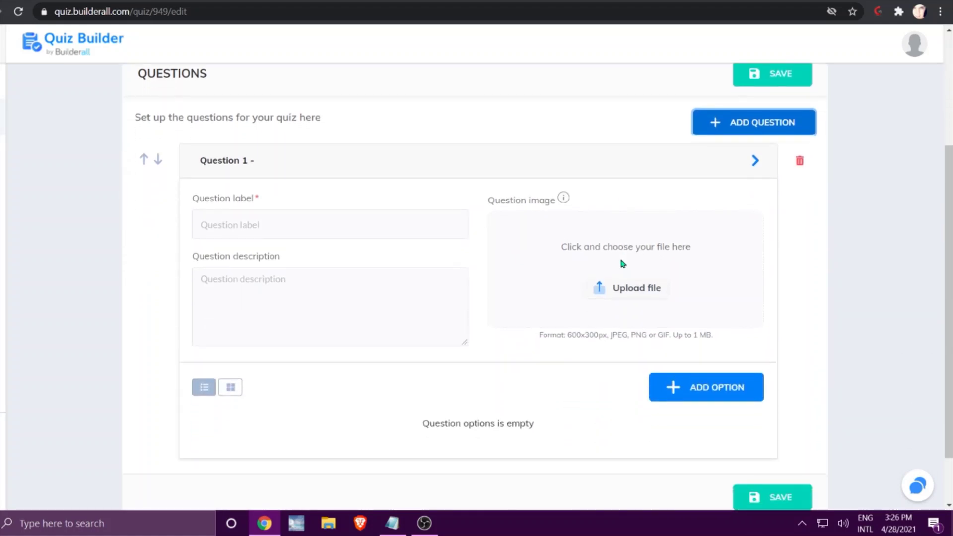
click(285, 222)
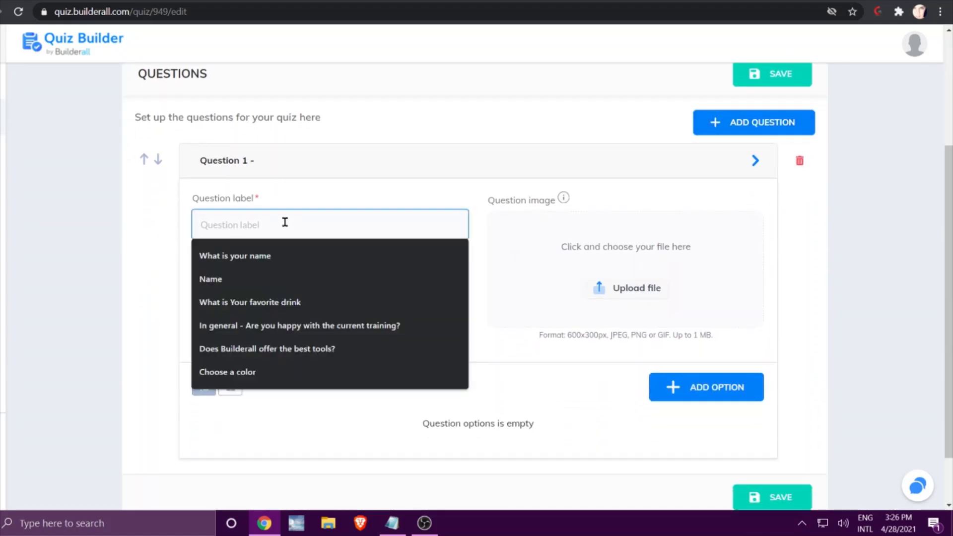
text(Choose )
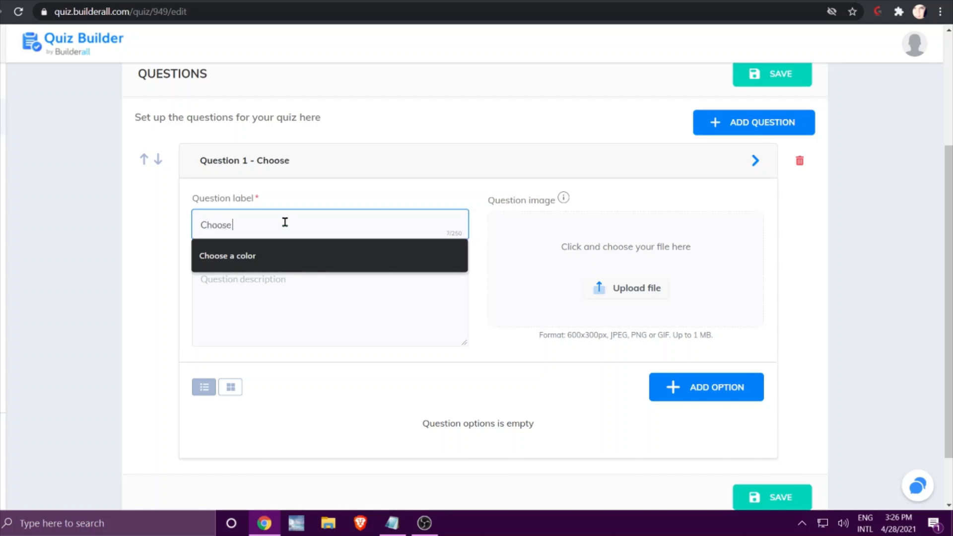
text(oone of the follo)
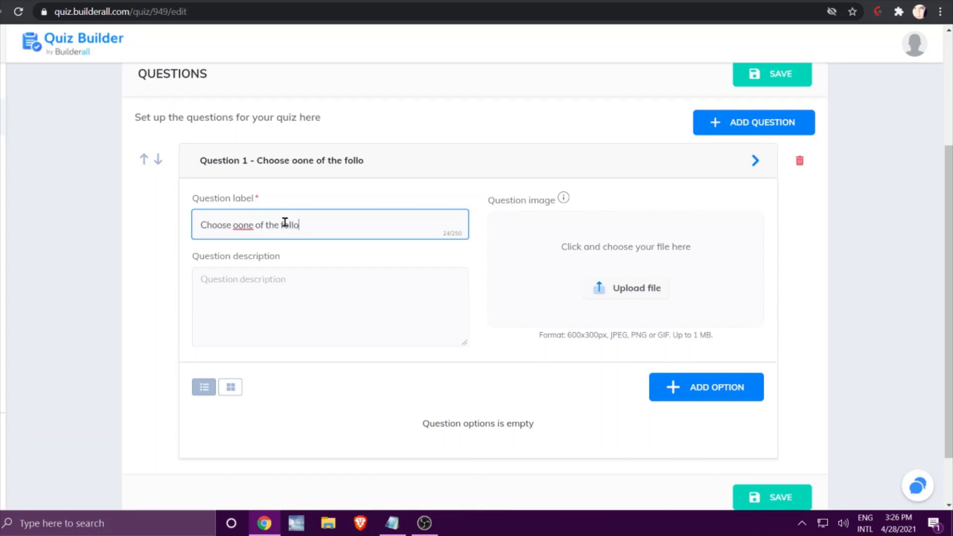
text(wing options that )
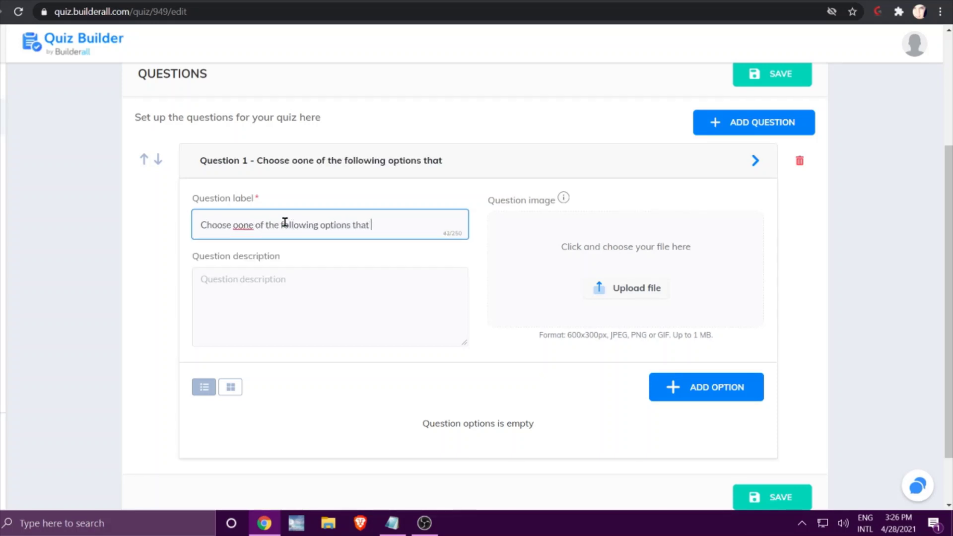
text(describe y ou)
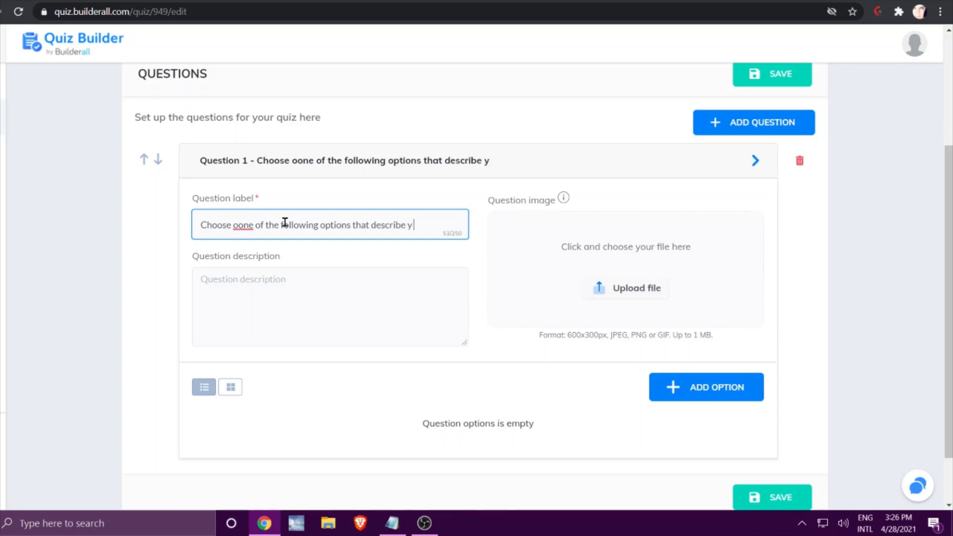
key(BackSpace)
key(BackSpace)
text(u b)
click(240, 224)
key(BackSpace)
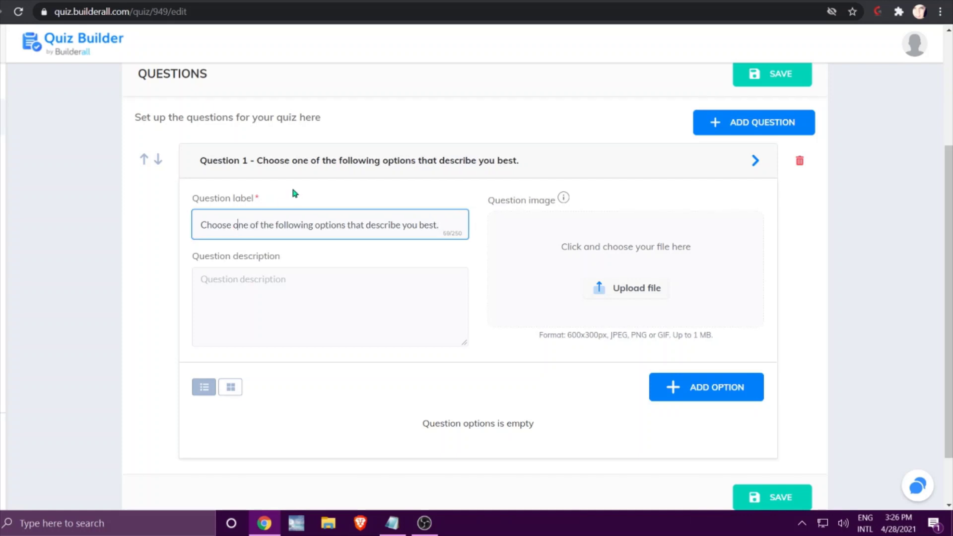
Set the question's description to "Do not think about it, just answer." and add an answer option to the question.
click(268, 289)
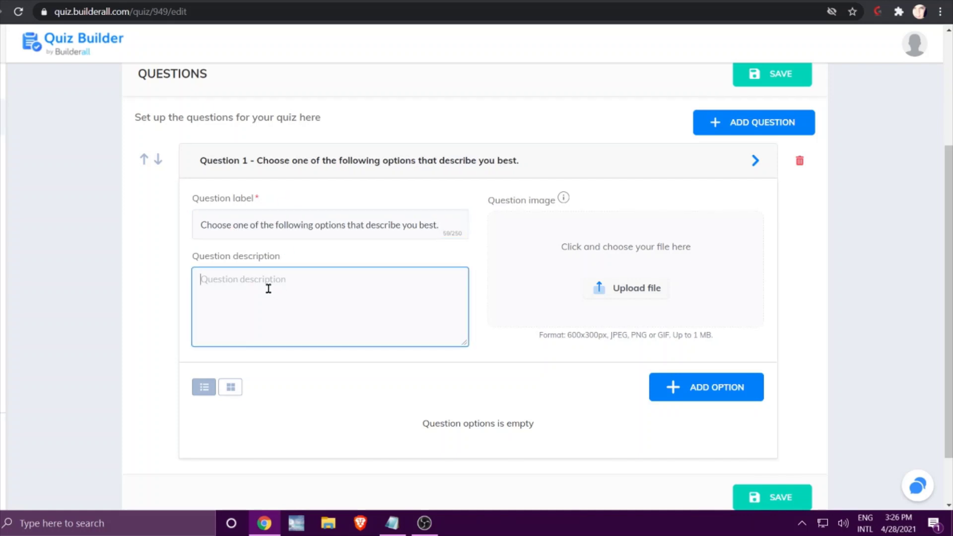
text(Do not think about it, just answer.)
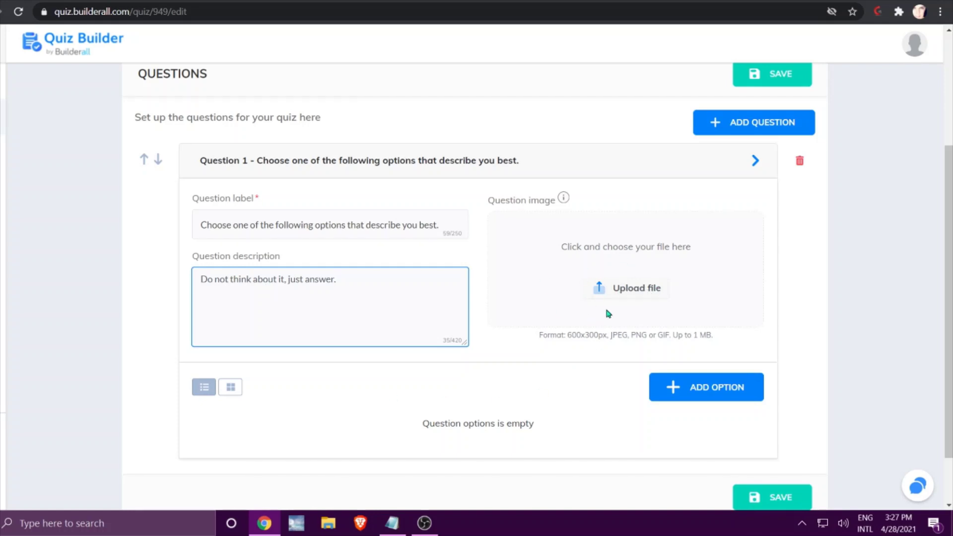
click(709, 396)
scroll(665, 372, down, 3)
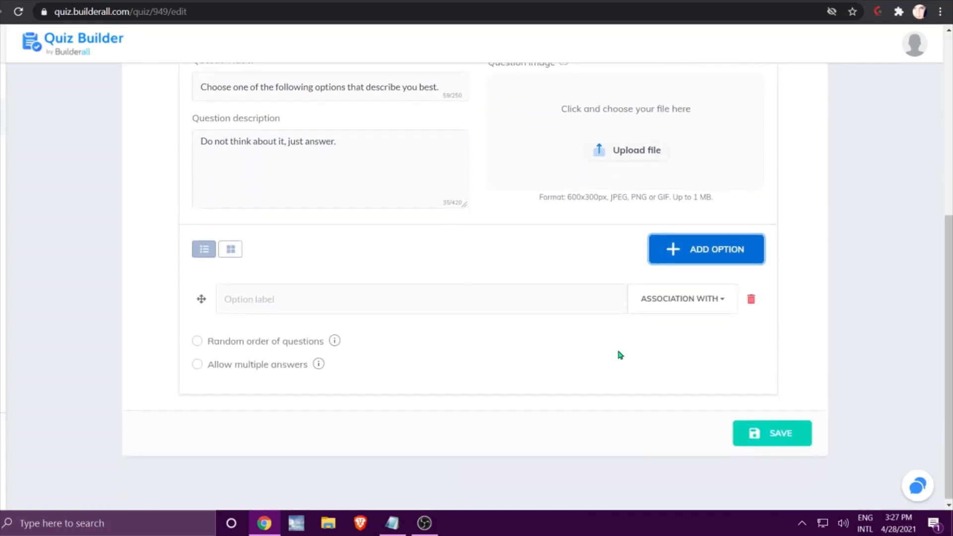
click(269, 296)
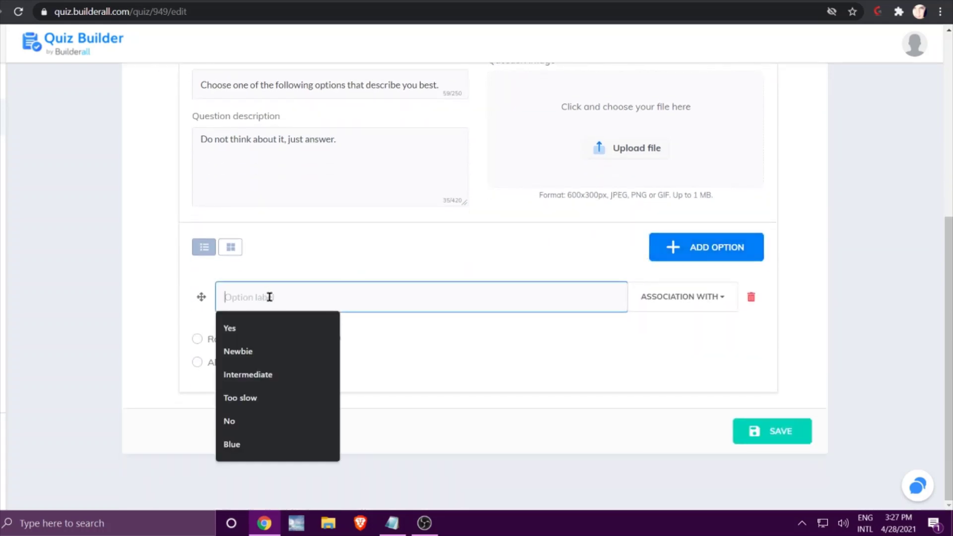
text(I am )
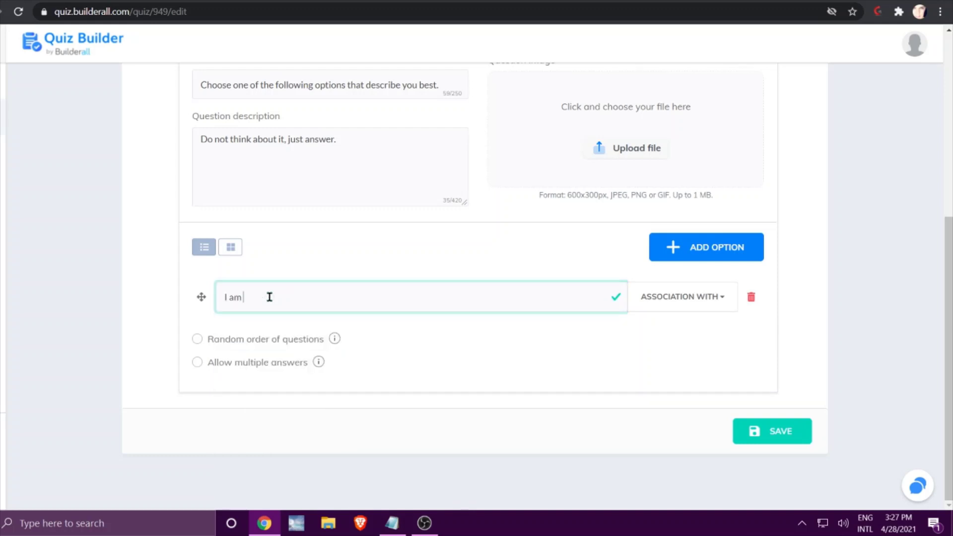
text(aadven)
text(turous)
drag(301, 297, 190, 313)
key(BackSpace)
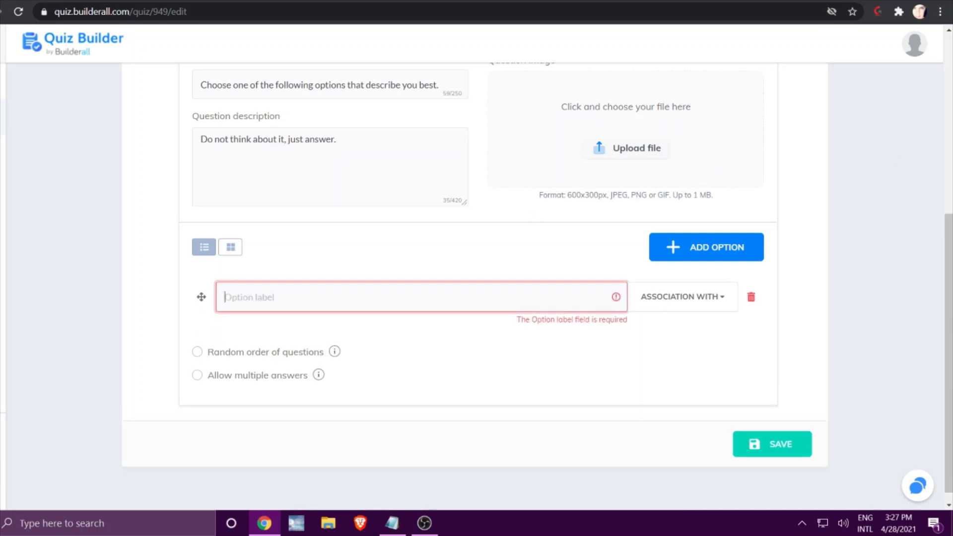
Switch to the text notes for the first answer and paste "I am Adventurous" as the first option's label.
key(alt+Tab)
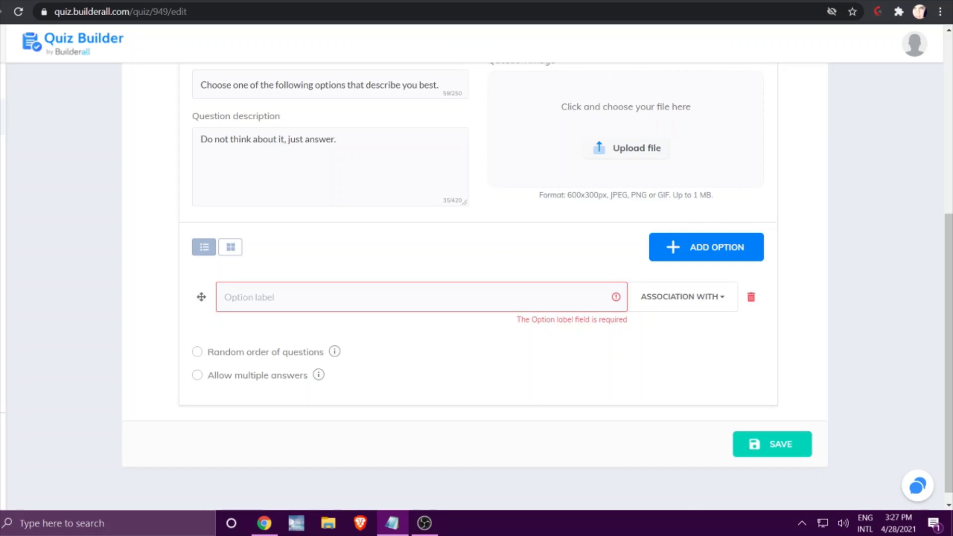
click(311, 297)
right_click(310, 296)
click(353, 399)
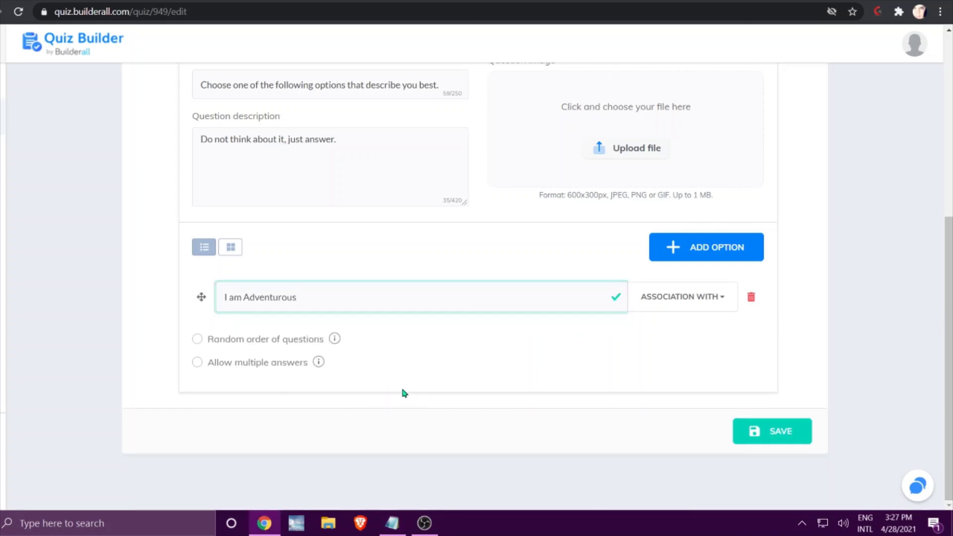
Associate the "I am Adventurous" option 100% with the Astronaut result and save the questions.
click(711, 299)
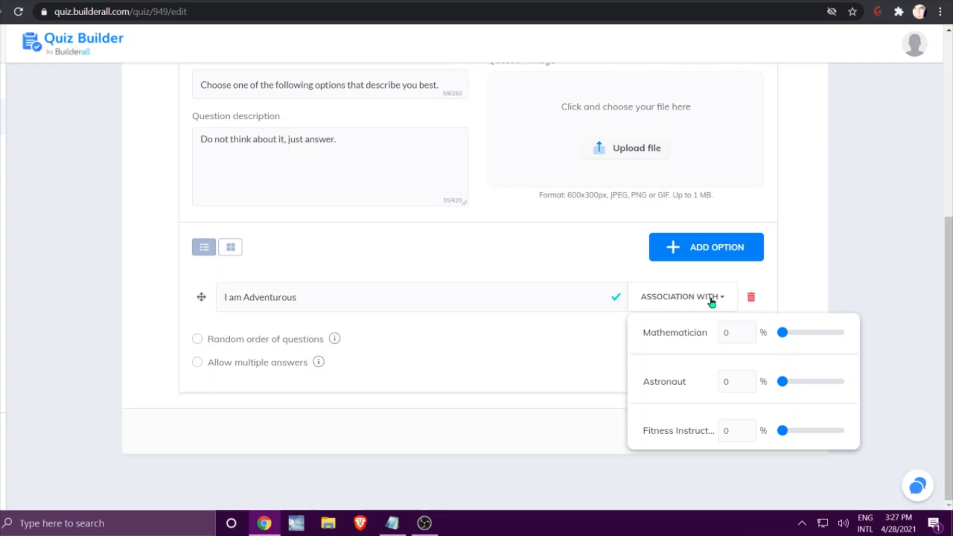
click(728, 383)
text(100)
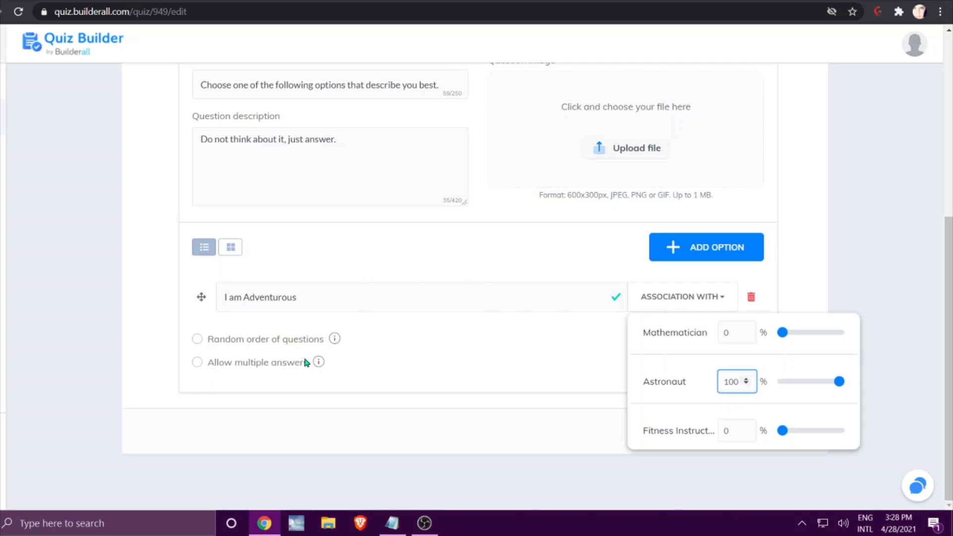
click(552, 357)
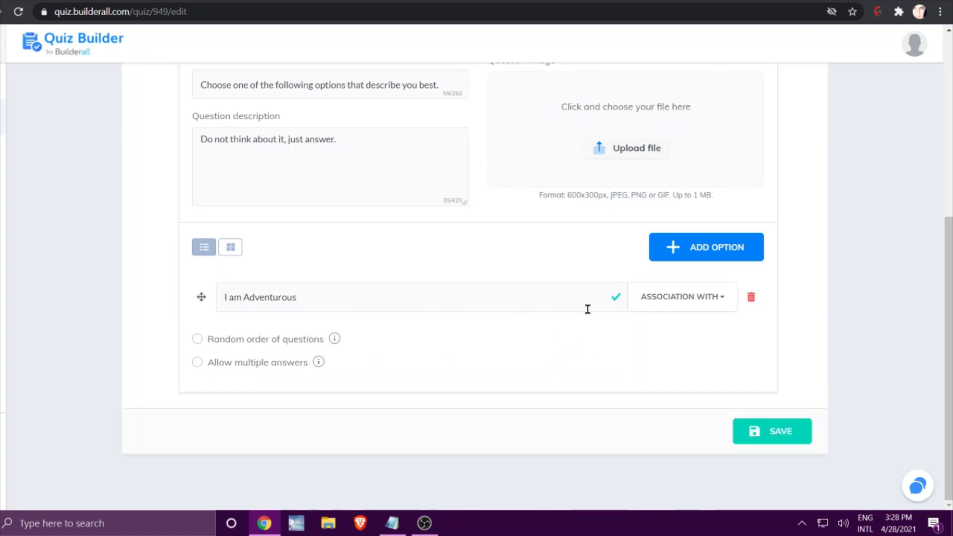
click(772, 431)
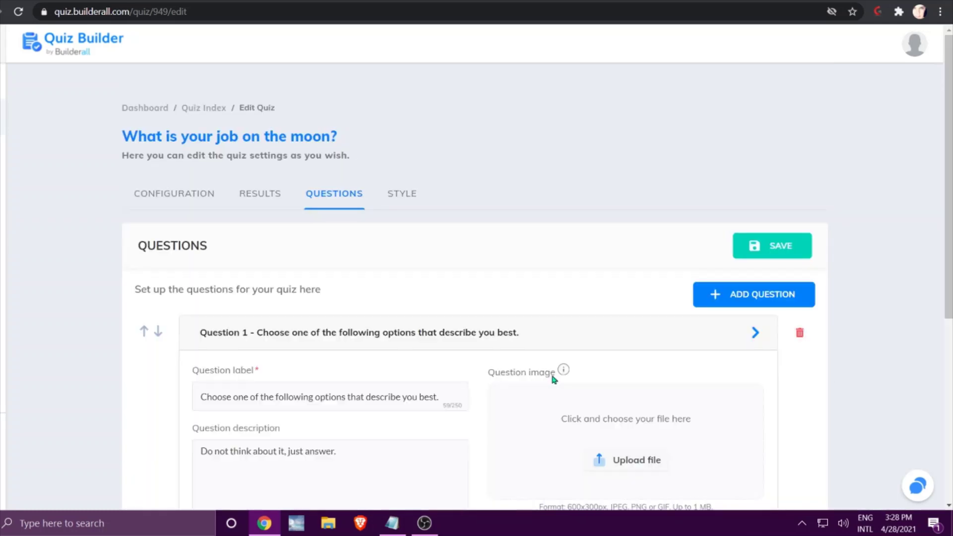
Add a second answer option and paste "I have an approachable personality" from the text notes as its label.
scroll(556, 372, down, 1)
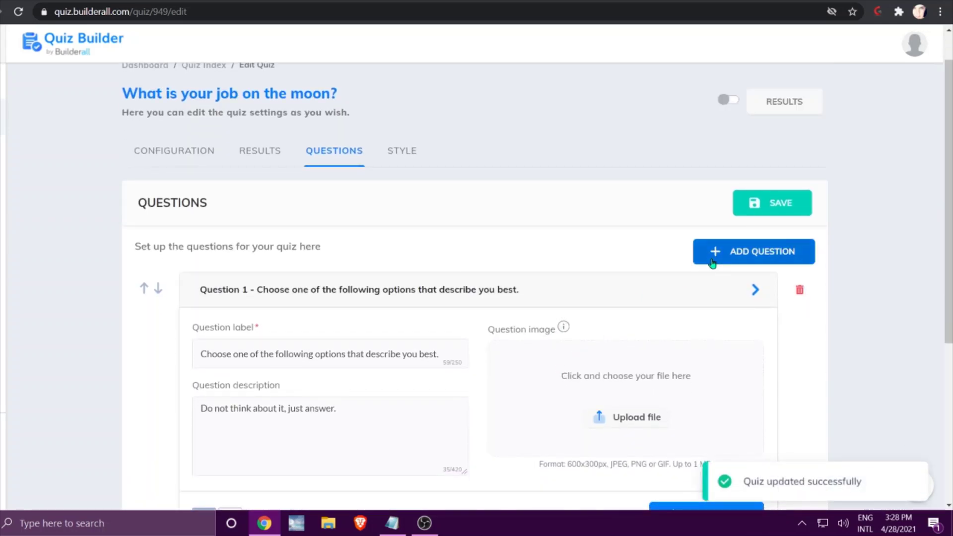
scroll(712, 263, down, 3)
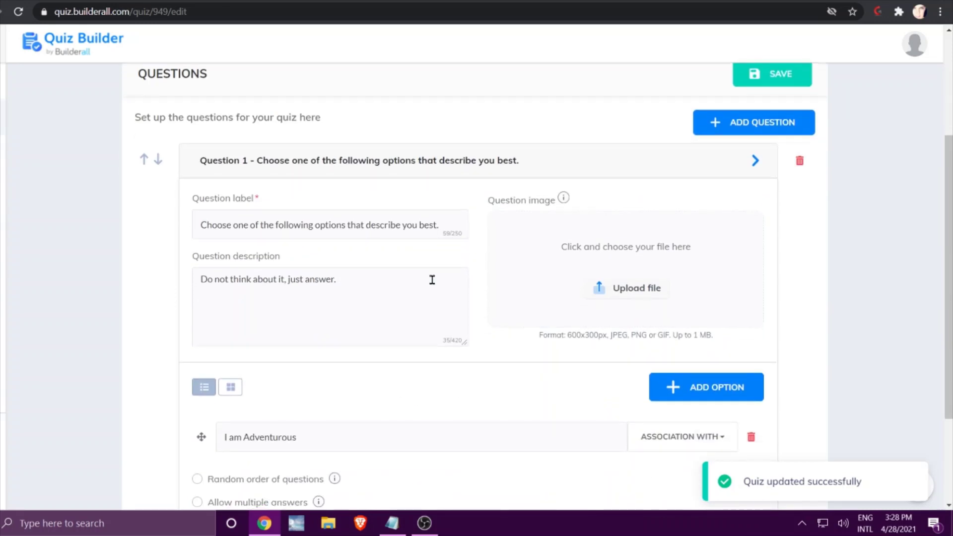
scroll(431, 276, down, 3)
click(686, 263)
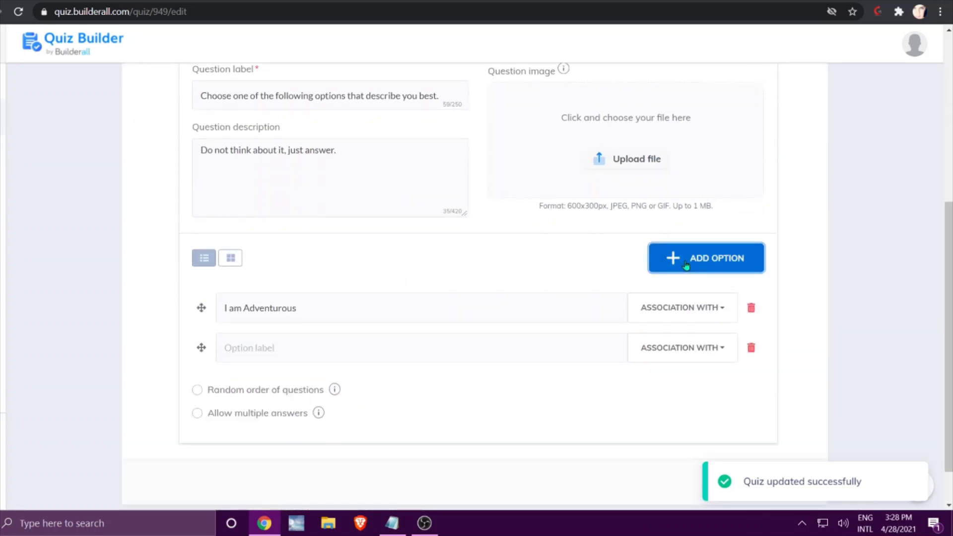
click(345, 350)
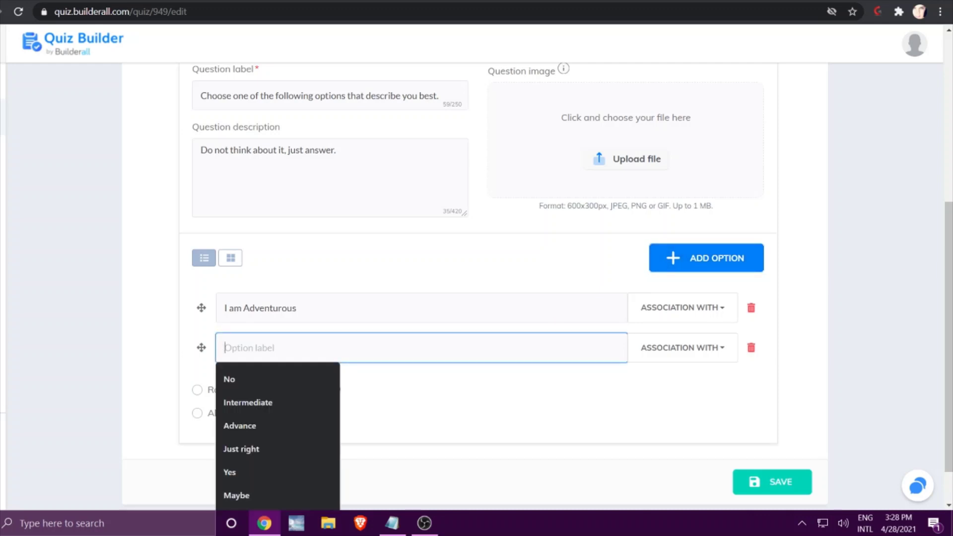
key(alt+Tab)
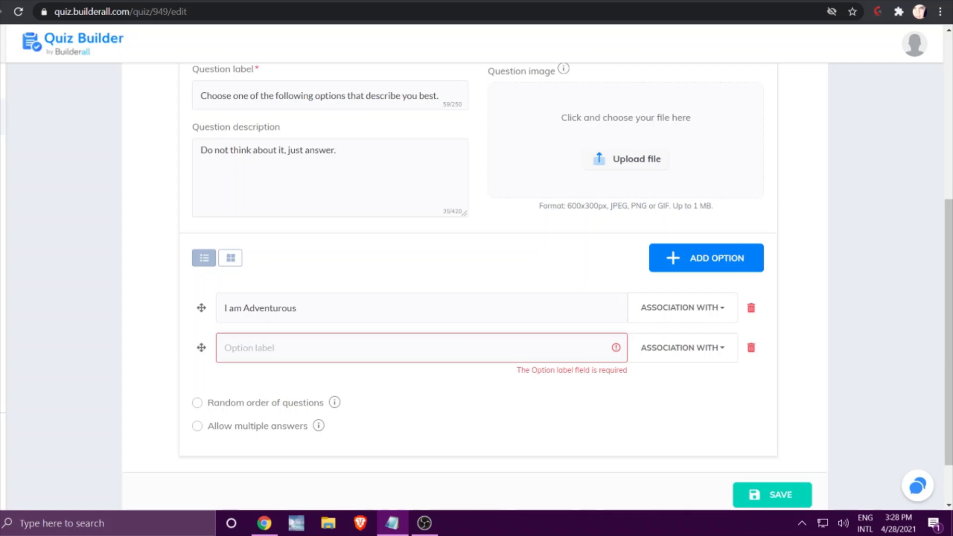
click(271, 347)
right_click(271, 347)
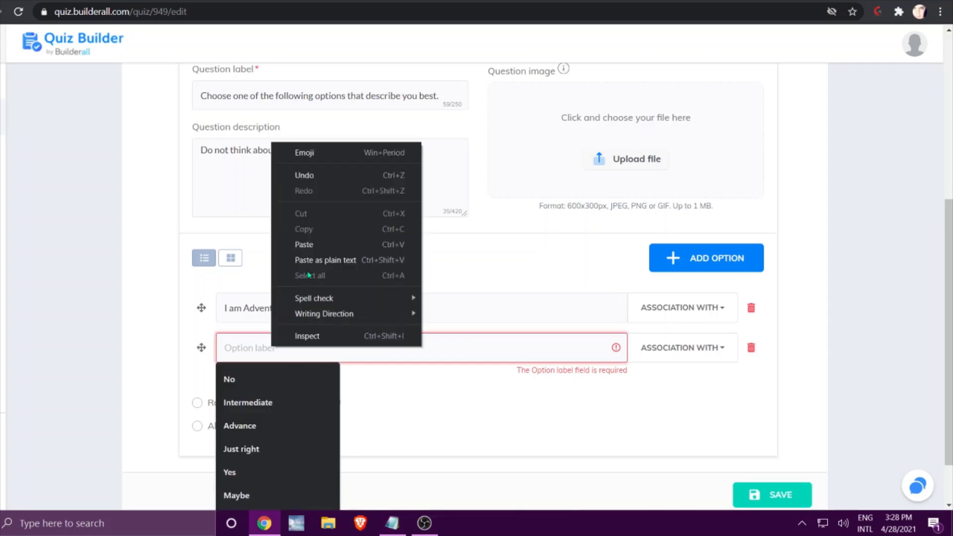
click(307, 244)
Associate the "I have an approachable personality" option 100% with the Fitness Instructor result and save the questions.
click(719, 353)
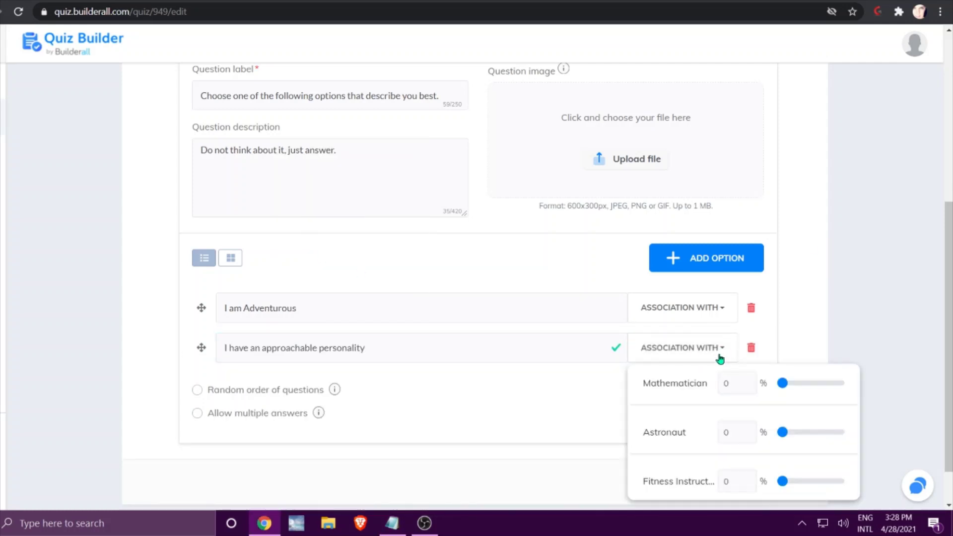
double_click(722, 481)
text(100)
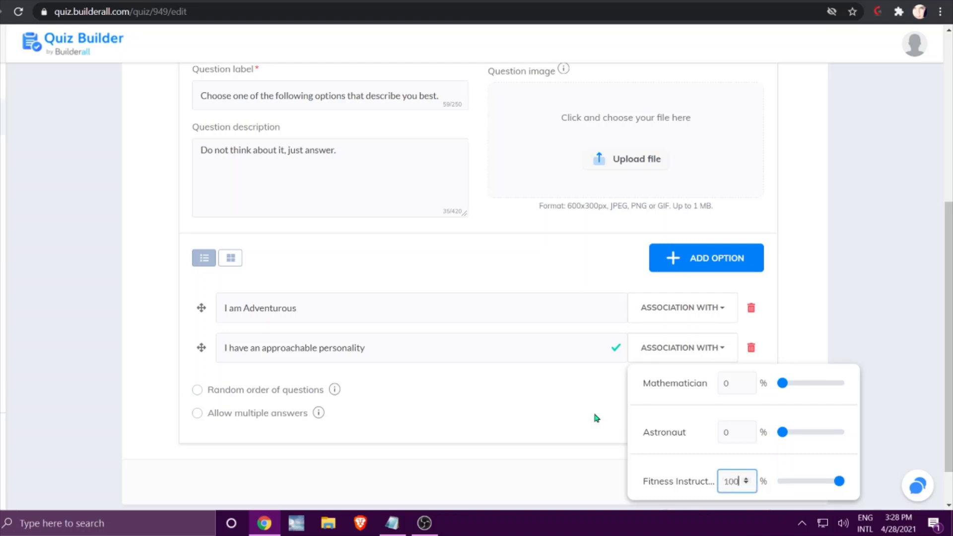
click(547, 374)
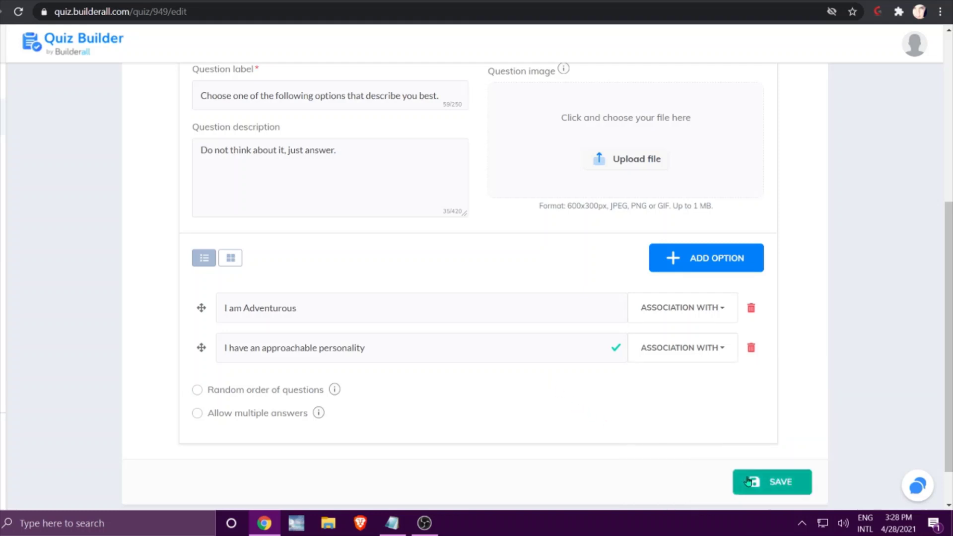
click(749, 481)
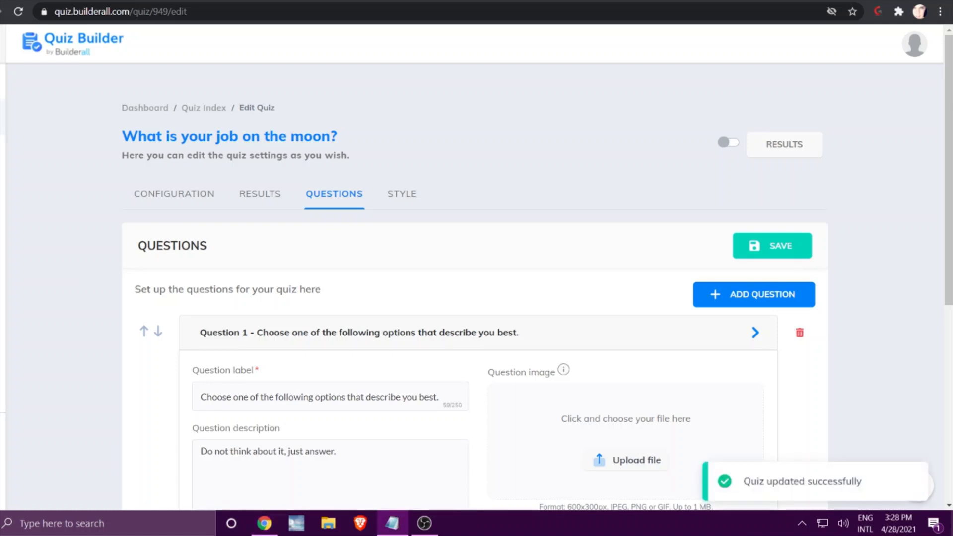
Add a third answer option and paste "I have the ability to understand important concepts" as its label.
scroll(692, 418, down, 7)
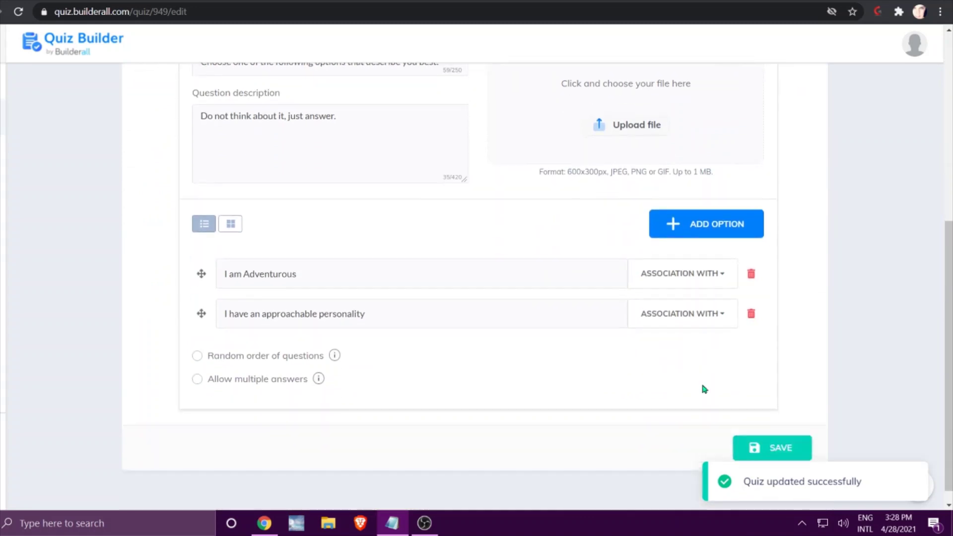
click(694, 218)
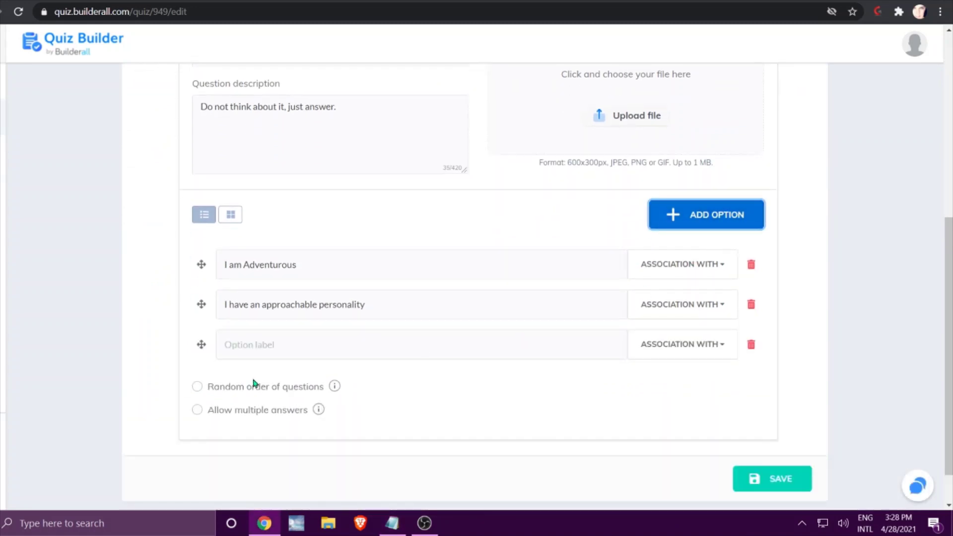
click(281, 345)
right_click(280, 344)
click(310, 242)
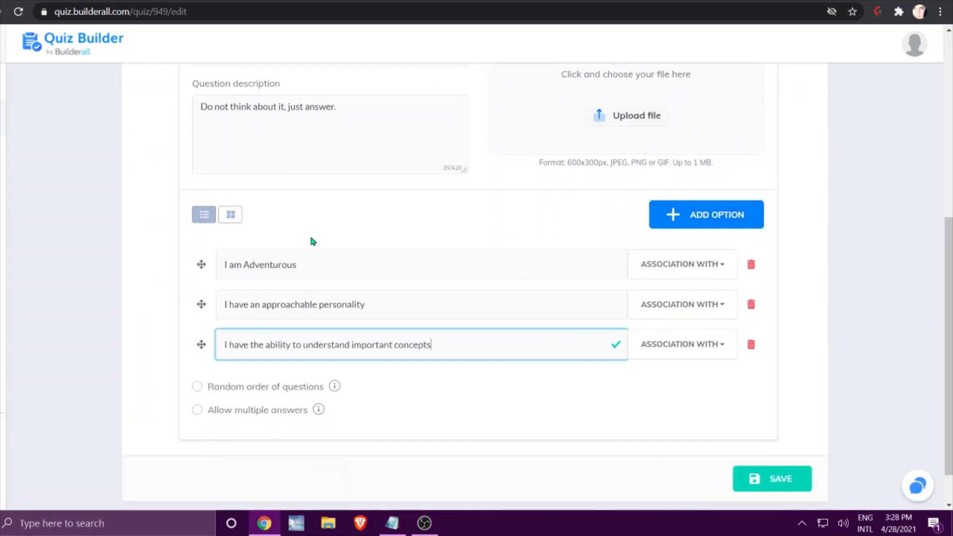
Associate the "I have the ability to understand important concepts" option 100% with the Mathematician result, keep multiple answers disabled, and save the questions.
click(722, 344)
click(732, 378)
text(100)
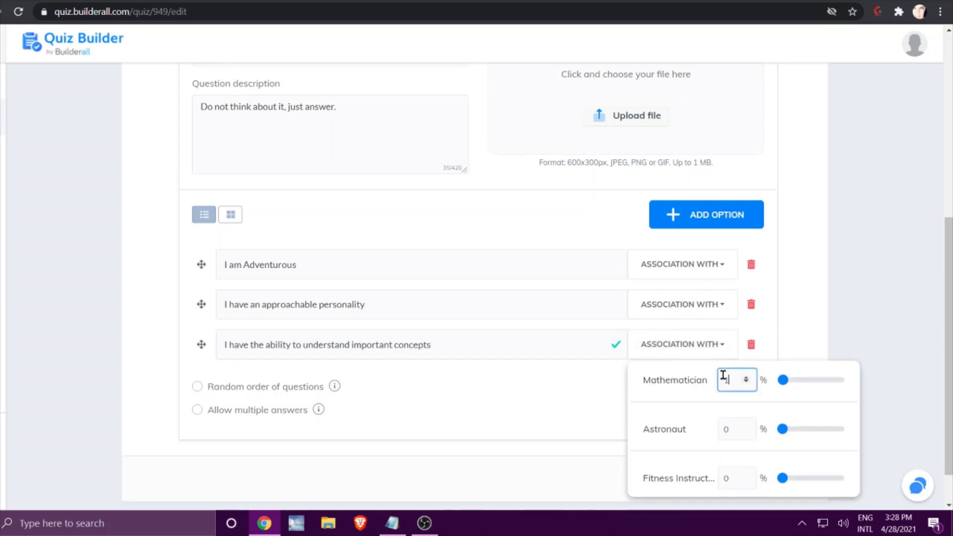
click(548, 406)
click(294, 410)
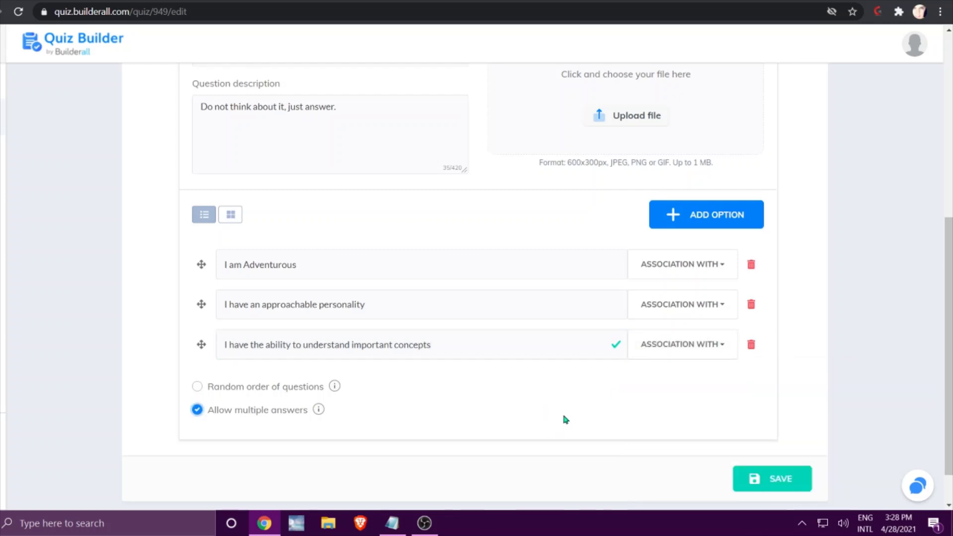
scroll(571, 404, down, 1)
click(197, 366)
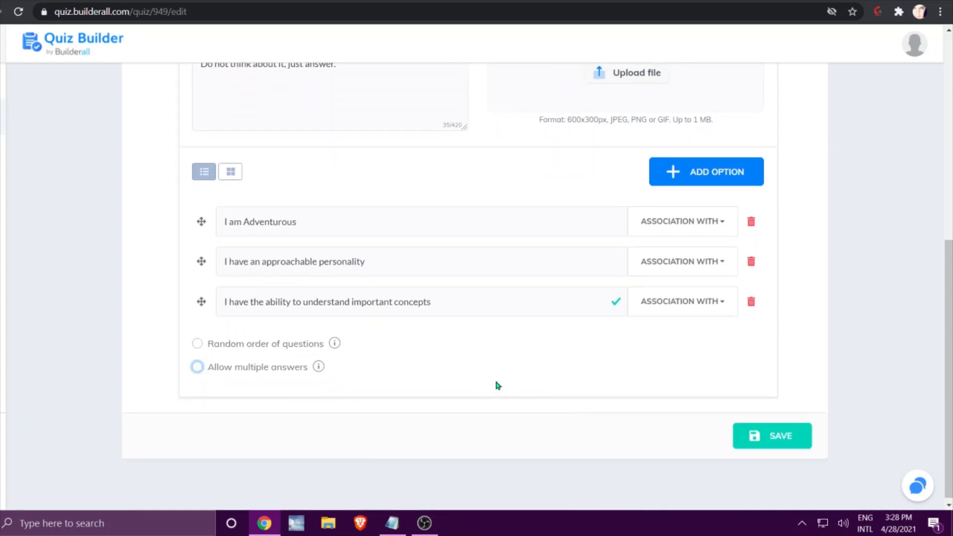
click(768, 436)
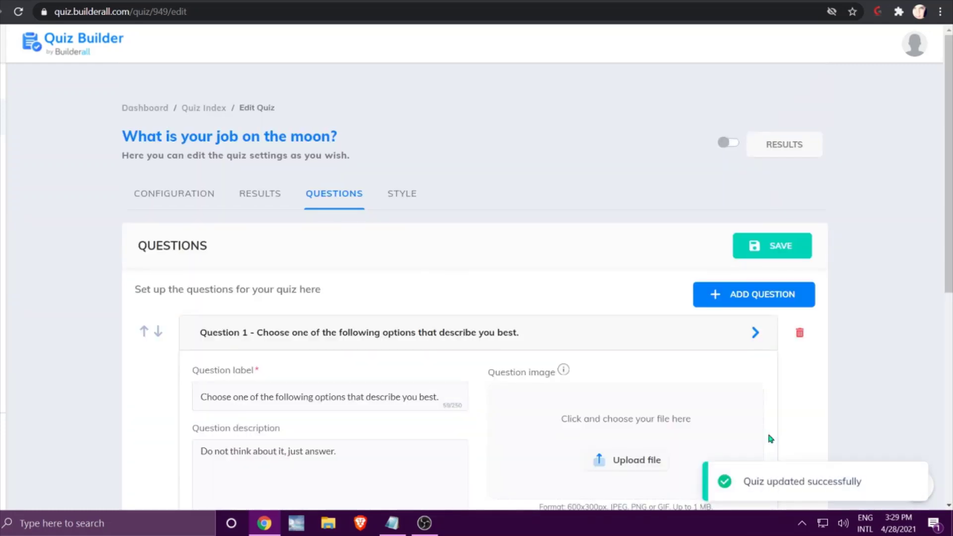
Add a second question and paste "Choose one of the following options that describe you the best." as its label.
scroll(346, 370, down, 2)
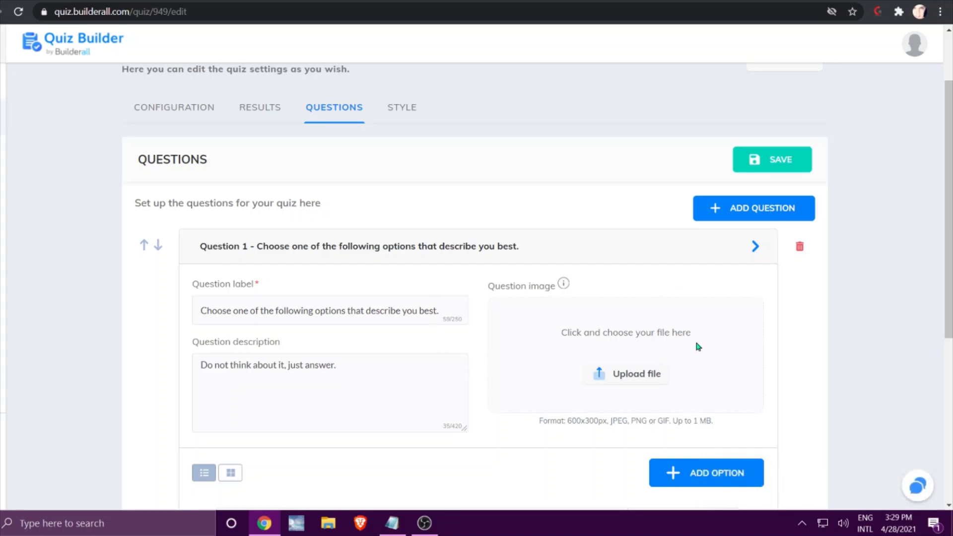
click(730, 211)
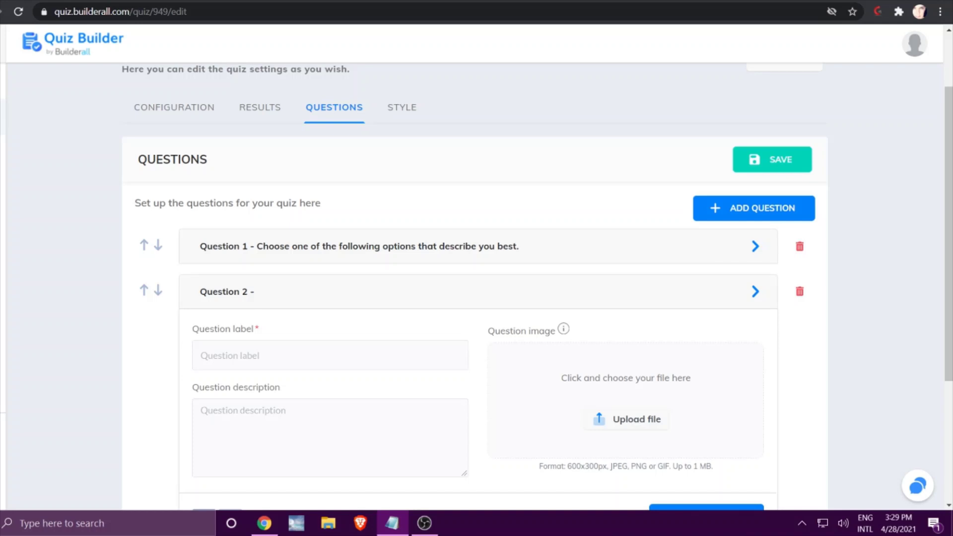
click(234, 356)
right_click(233, 357)
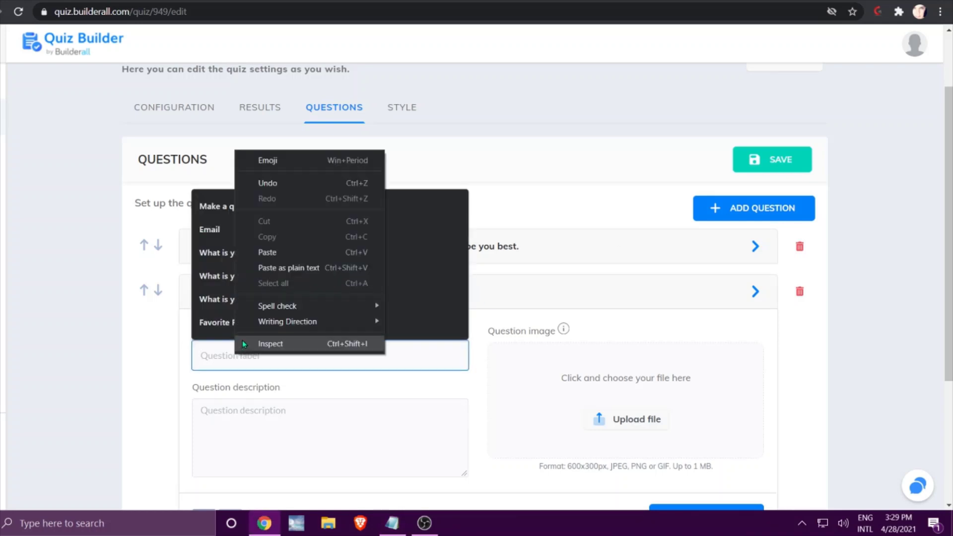
click(268, 249)
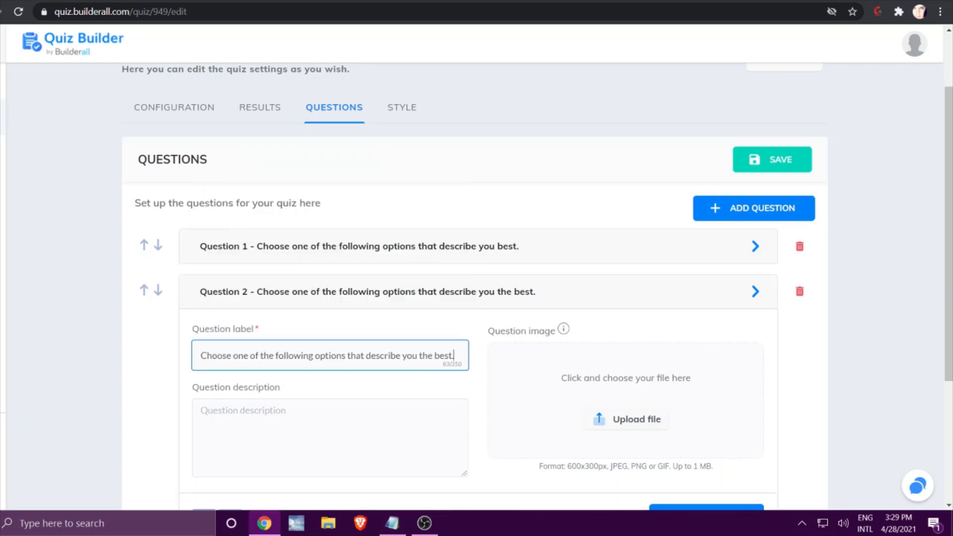
Copy "Do not think about it, just answer." from the text notes into the second question's description.
key(alt+Tab)
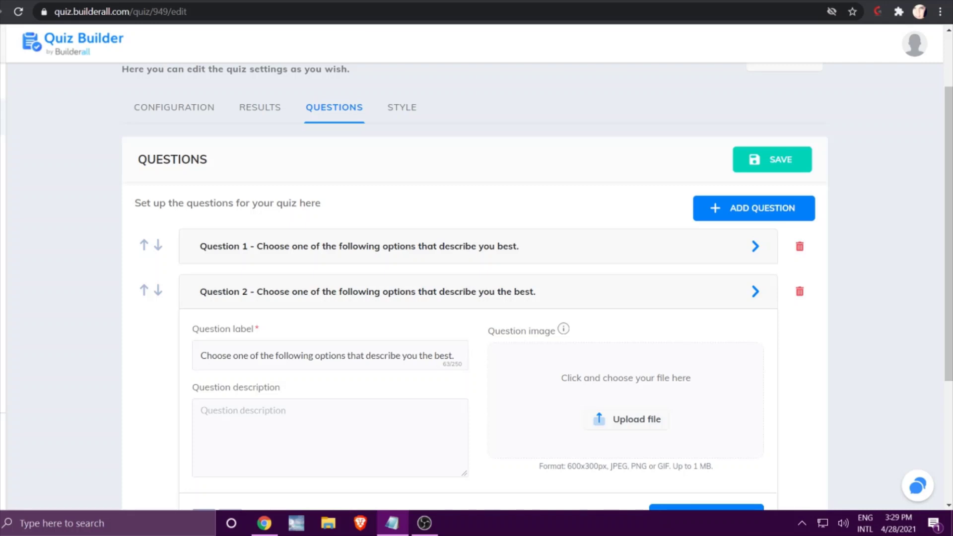
click(221, 417)
right_click(221, 416)
click(254, 316)
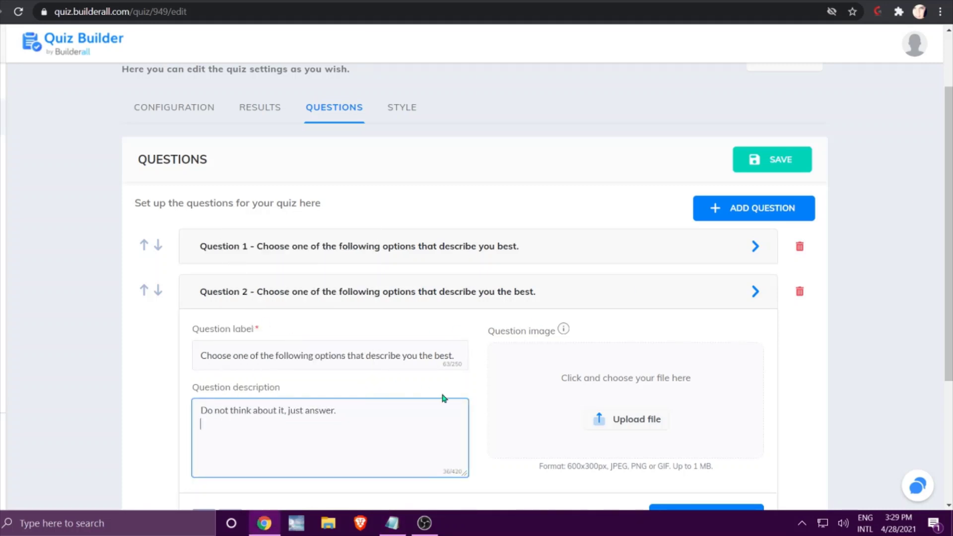
Add a first answer option to the second question and paste "I am a natural born leader" from the text notes as its label.
scroll(624, 346, down, 3)
click(686, 345)
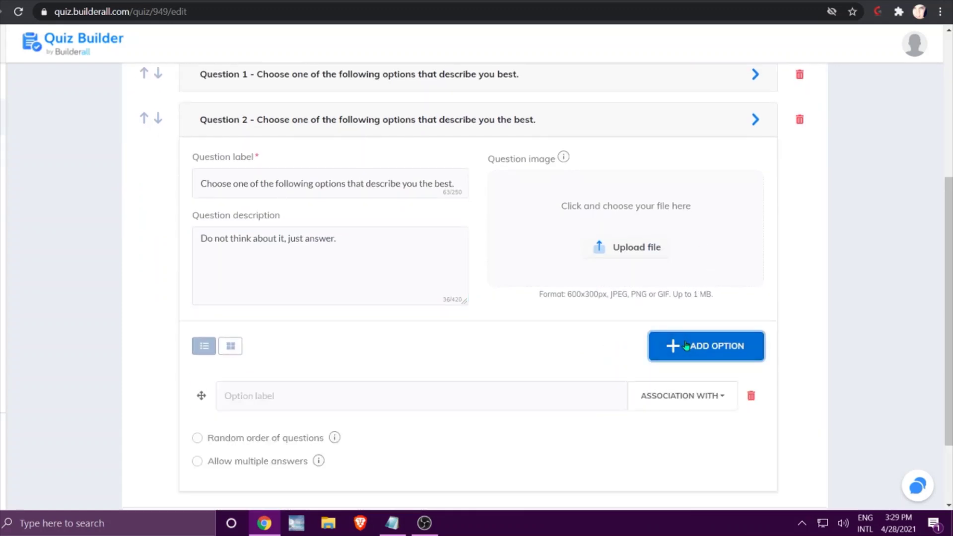
scroll(685, 345, down, 2)
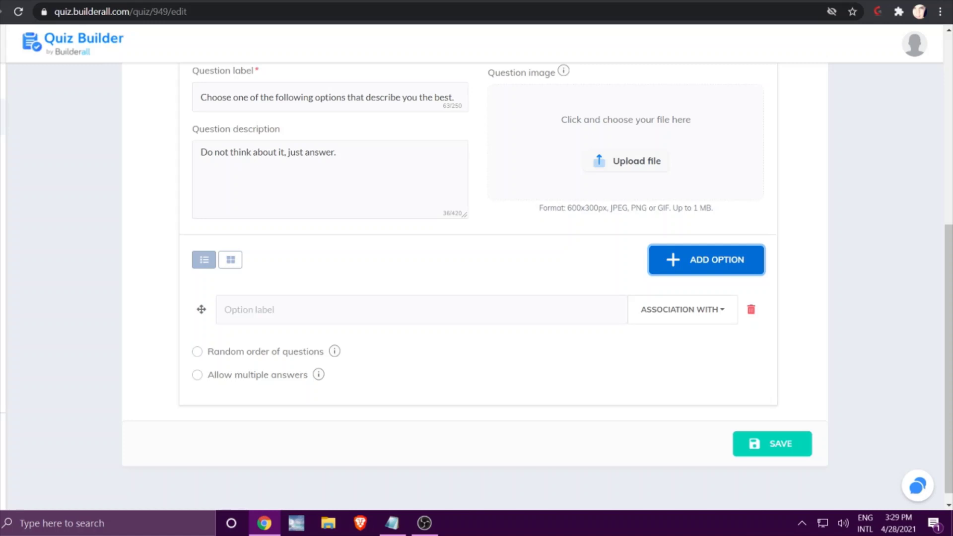
key(alt+Tab)
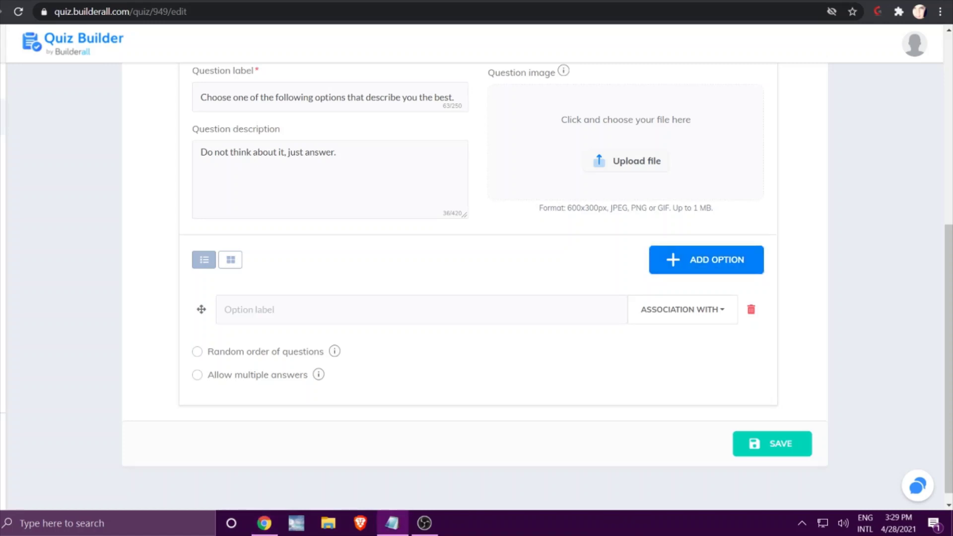
click(245, 308)
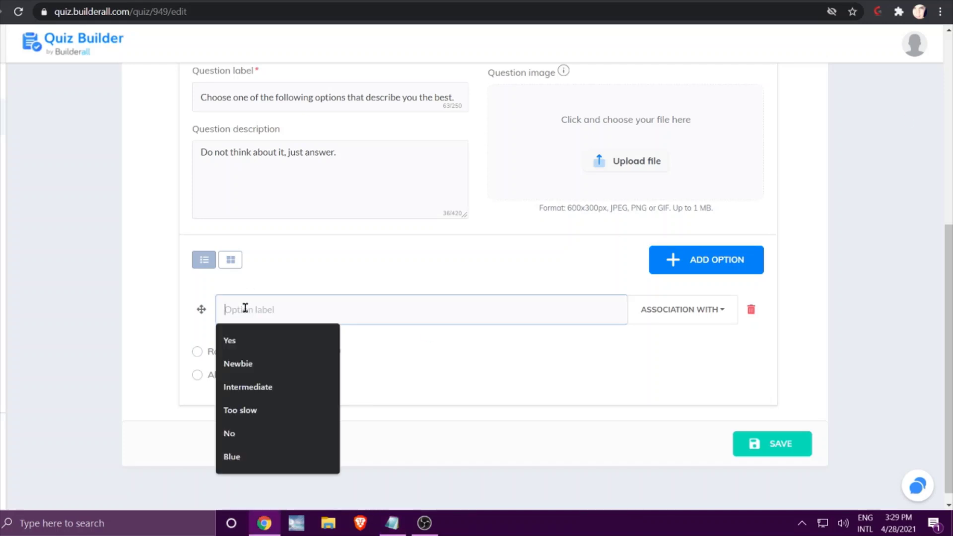
right_click(245, 309)
click(292, 221)
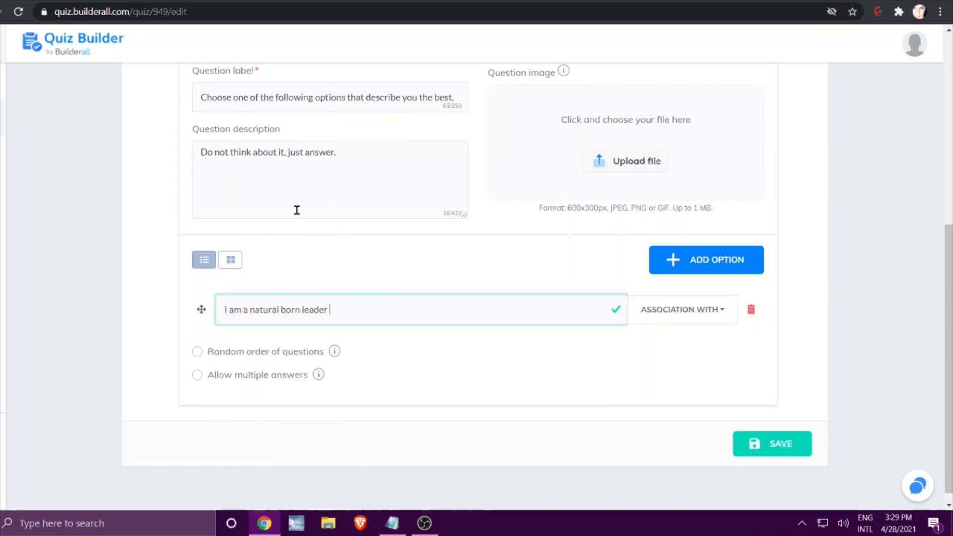
Associate the "I am a natural born leader" option 100% with the Astronaut result.
click(703, 317)
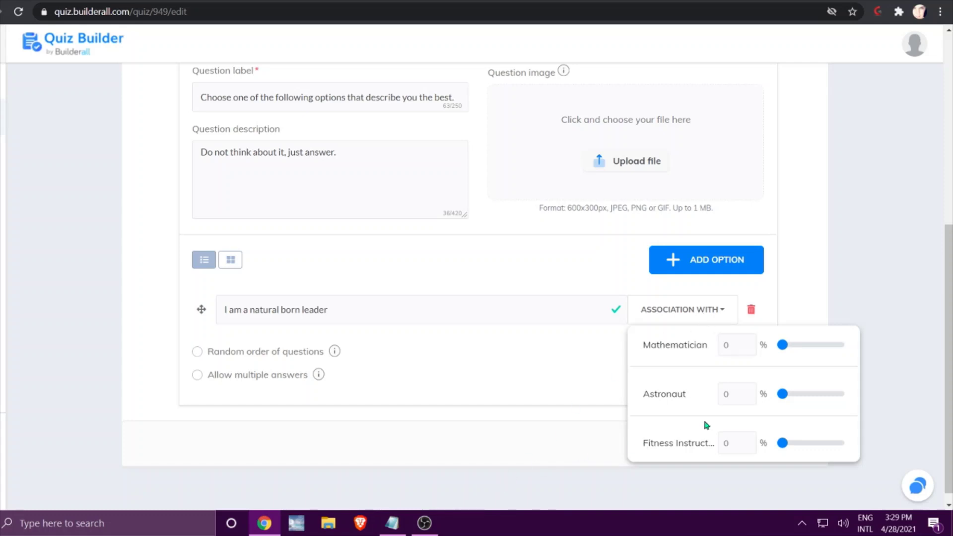
double_click(723, 394)
text(100)
click(536, 365)
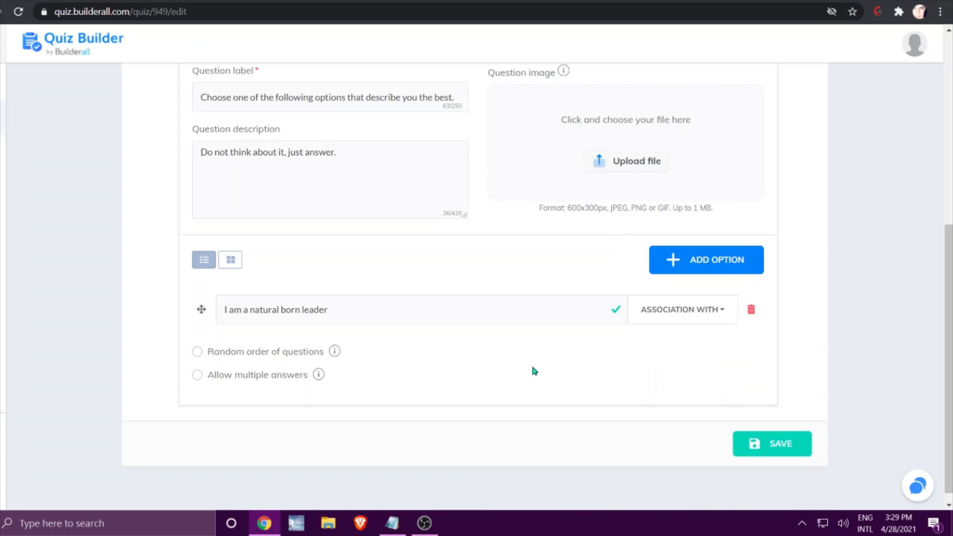
Add a second answer option to Question 2 and paste "I have the ability to motivate people" from the text notes as its label.
click(695, 262)
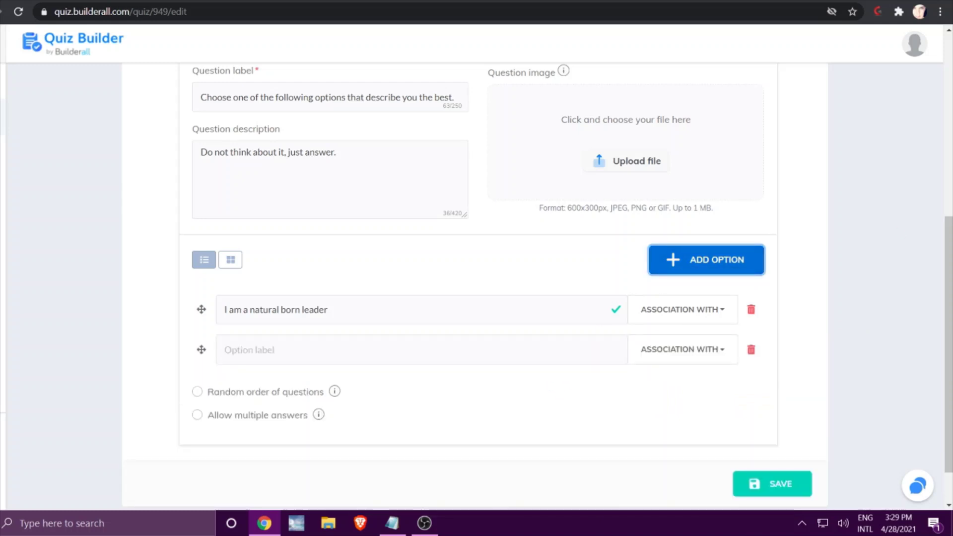
key(alt+Tab)
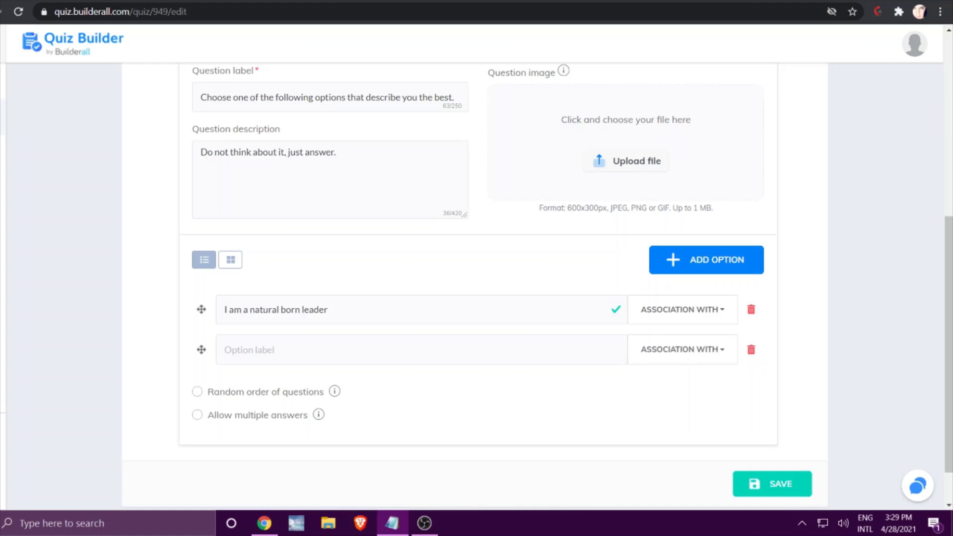
click(357, 350)
right_click(361, 349)
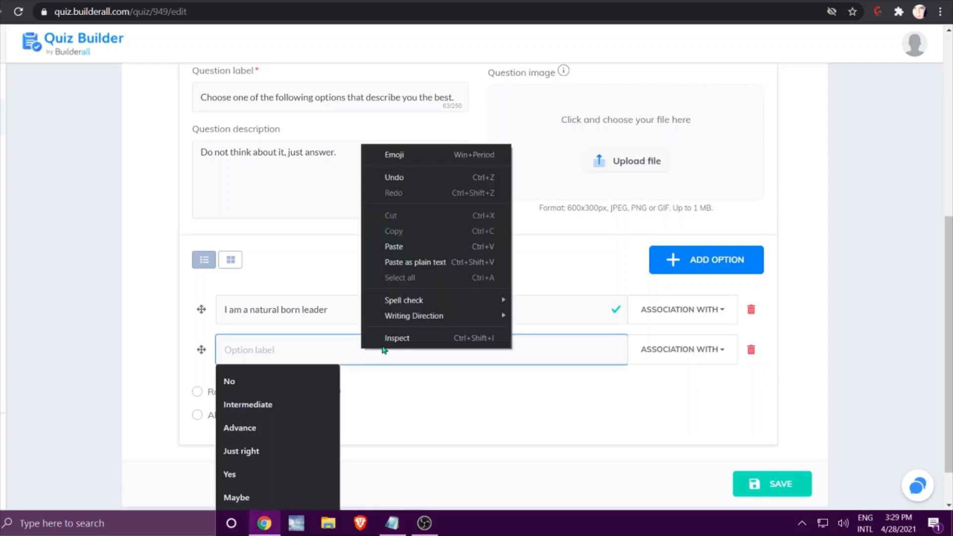
click(394, 247)
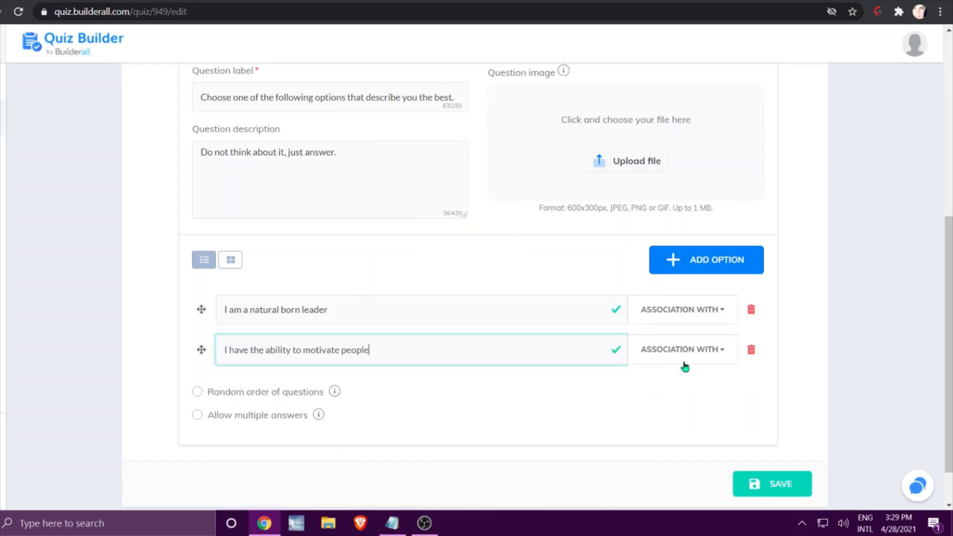
Associate the "I have the ability to motivate people" option 100% with the Fitness Instructor result and enable random order of questions.
click(723, 351)
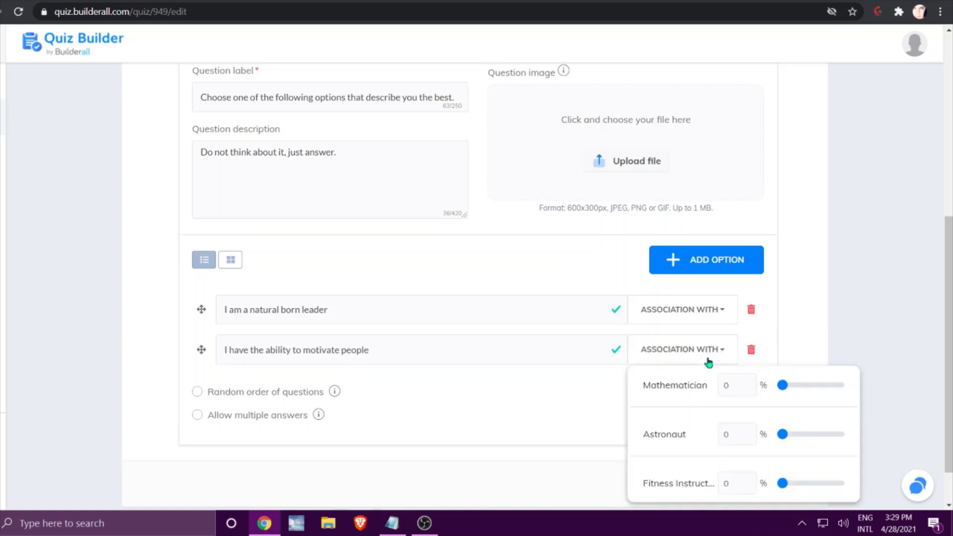
double_click(732, 483)
text(100)
click(557, 392)
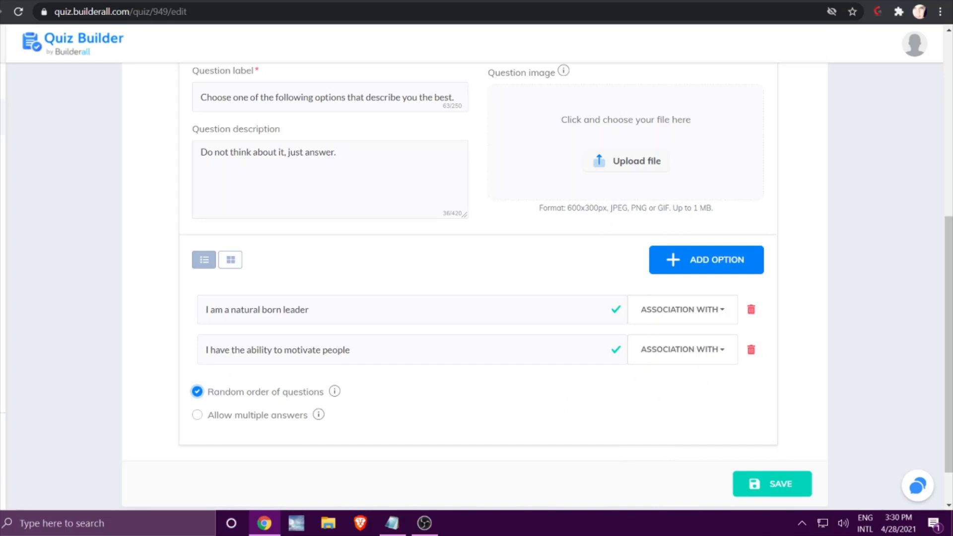
Add a third answer option to Question 2 and paste "I have fluent knowledge and recall number facts easily" from the text notes as its label.
key(alt+Tab)
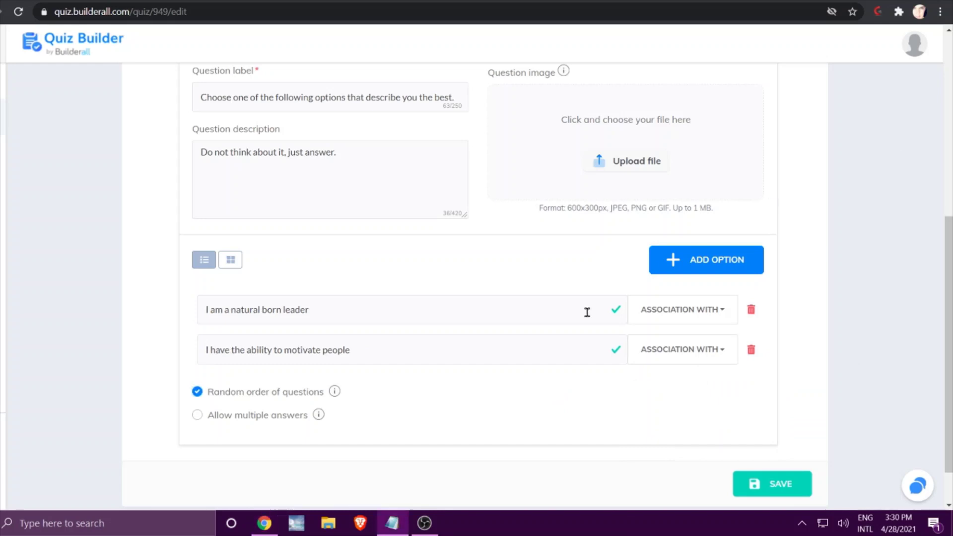
click(710, 262)
click(357, 389)
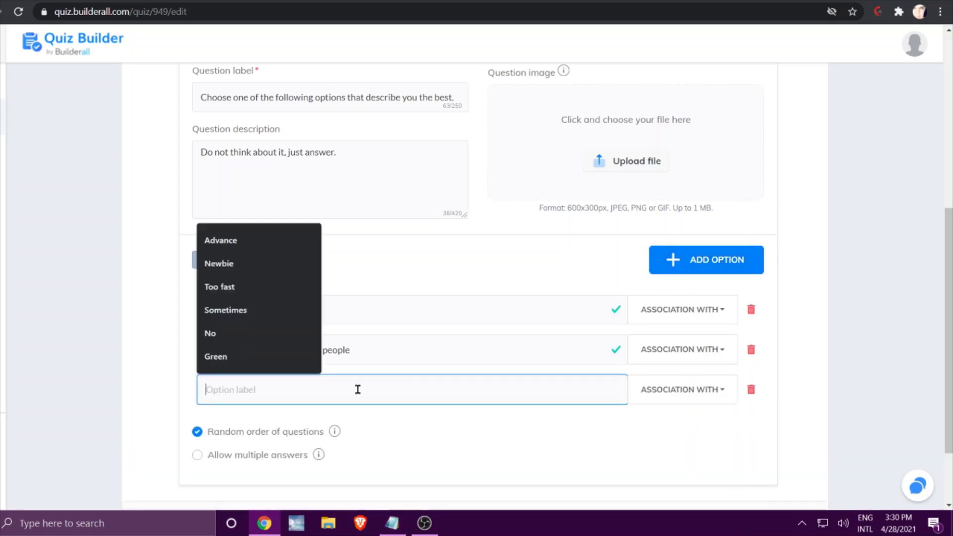
right_click(358, 389)
text(I have fluent knowledge and recall number facts easily)
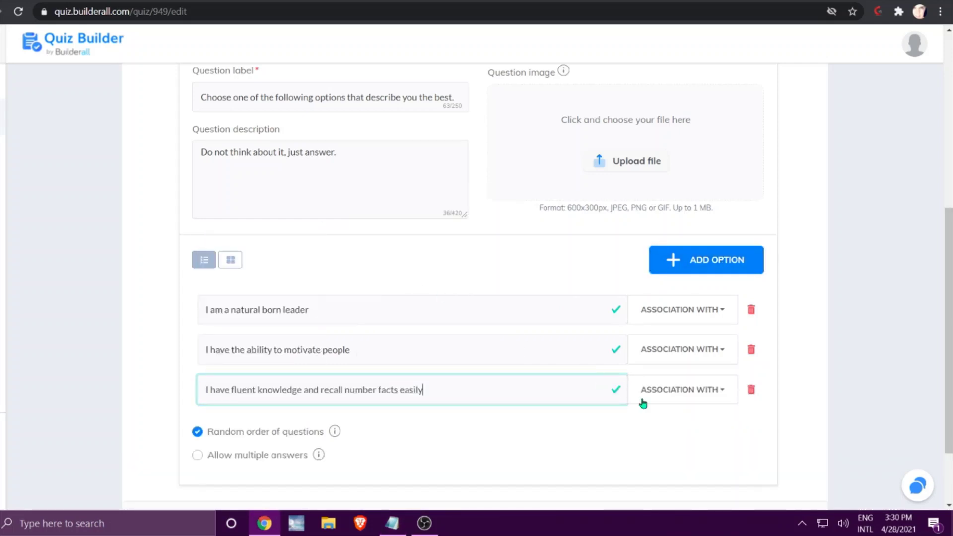
Associate the "I have fluent knowledge and recall number facts easily" option 100% with the Mathematician result and save the questions.
click(720, 390)
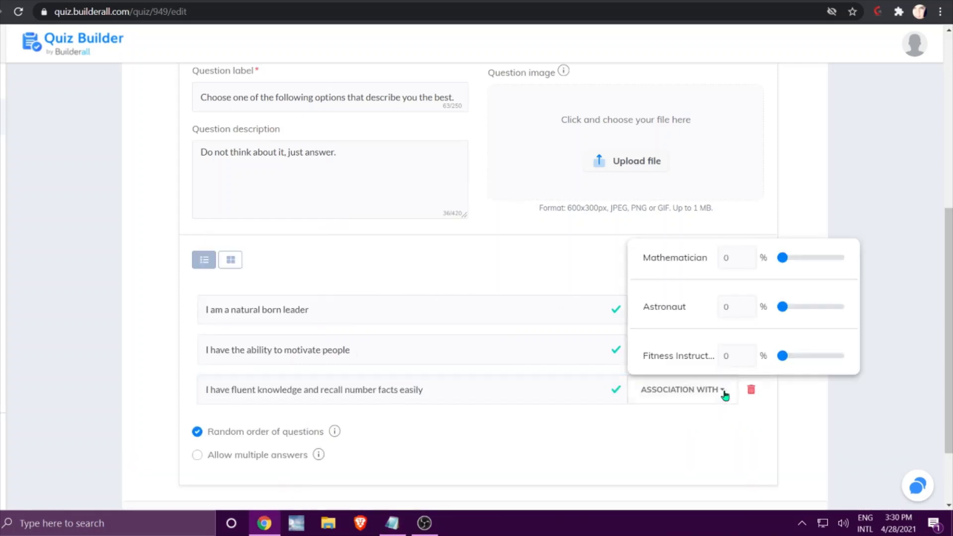
double_click(725, 257)
text(100)
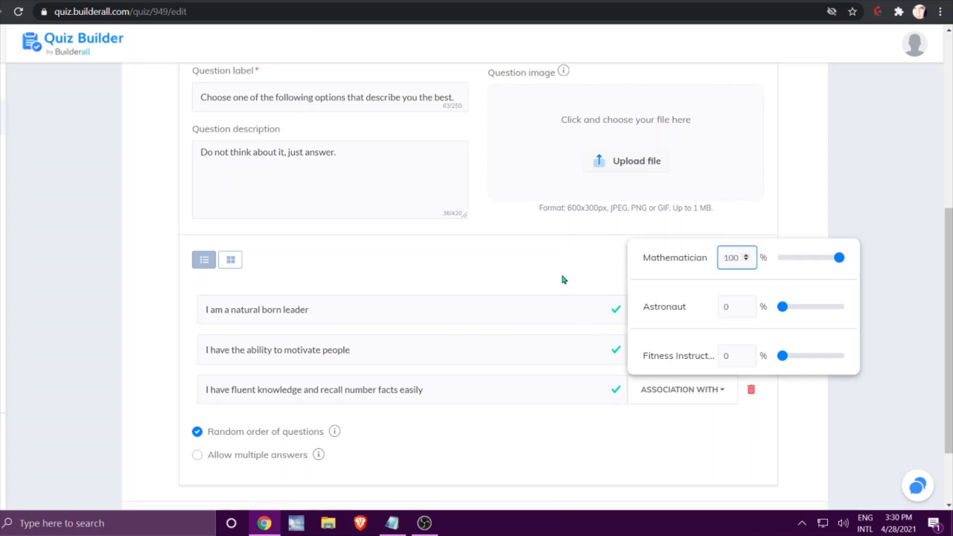
click(559, 298)
scroll(831, 415, down, 2)
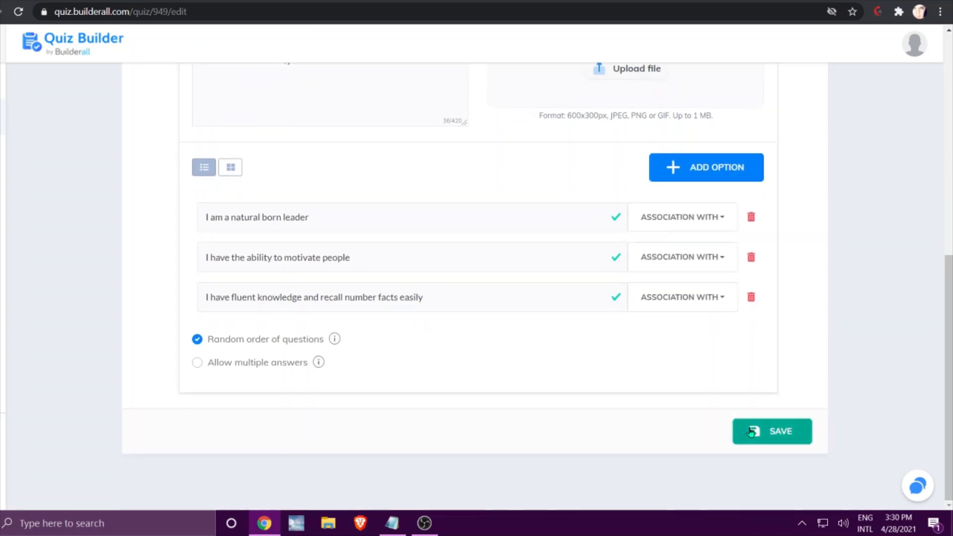
click(752, 432)
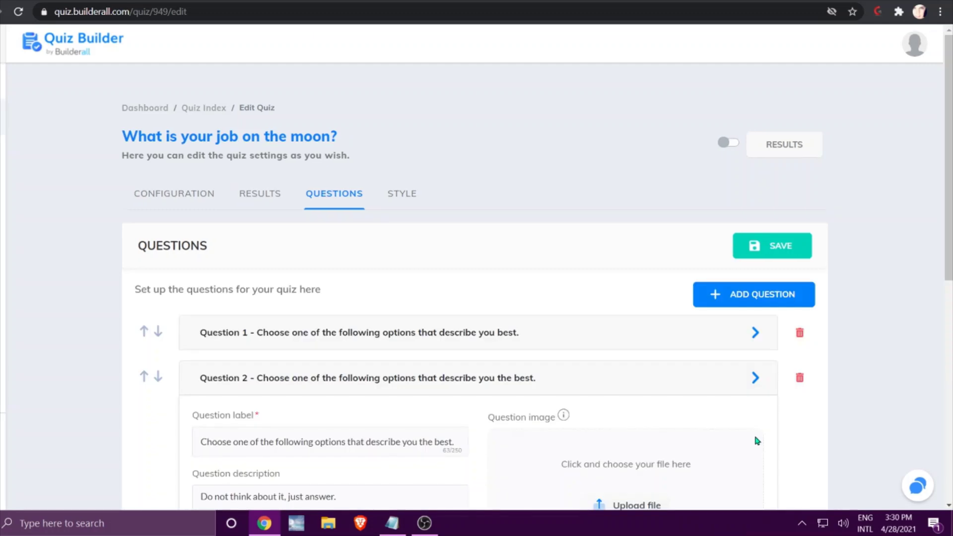
Add a third question and paste "Choose one of the following that you know is a fact about you." from the text notes as its label.
scroll(755, 439, down, 3)
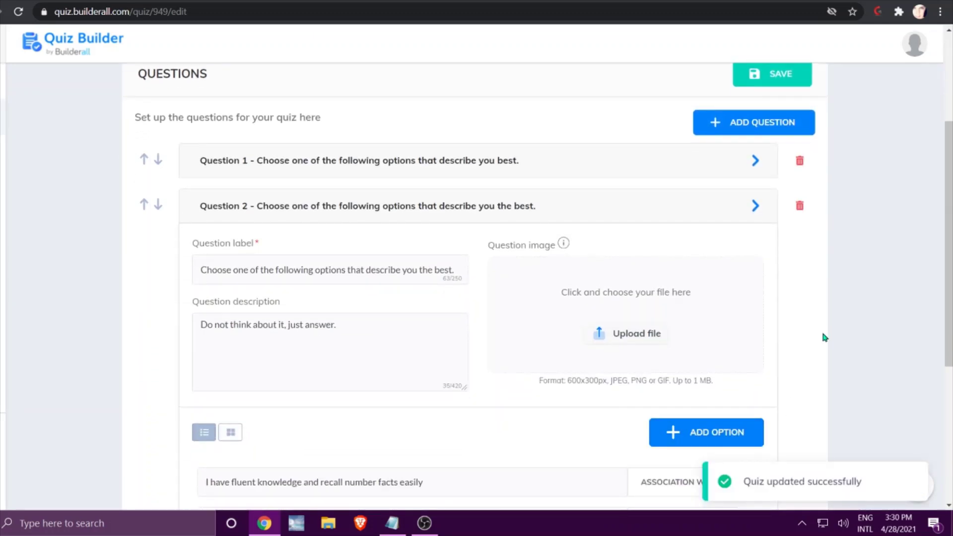
scroll(821, 322, up, 2)
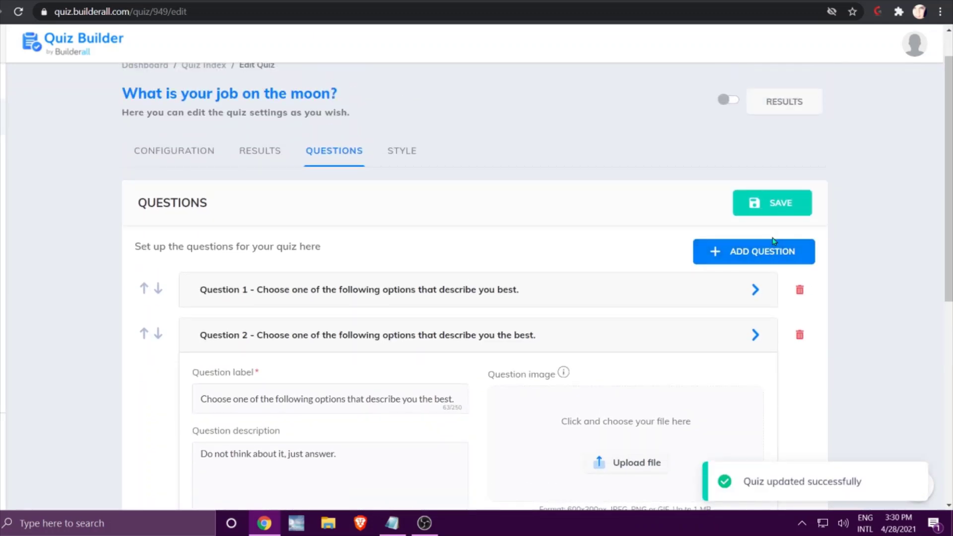
click(732, 253)
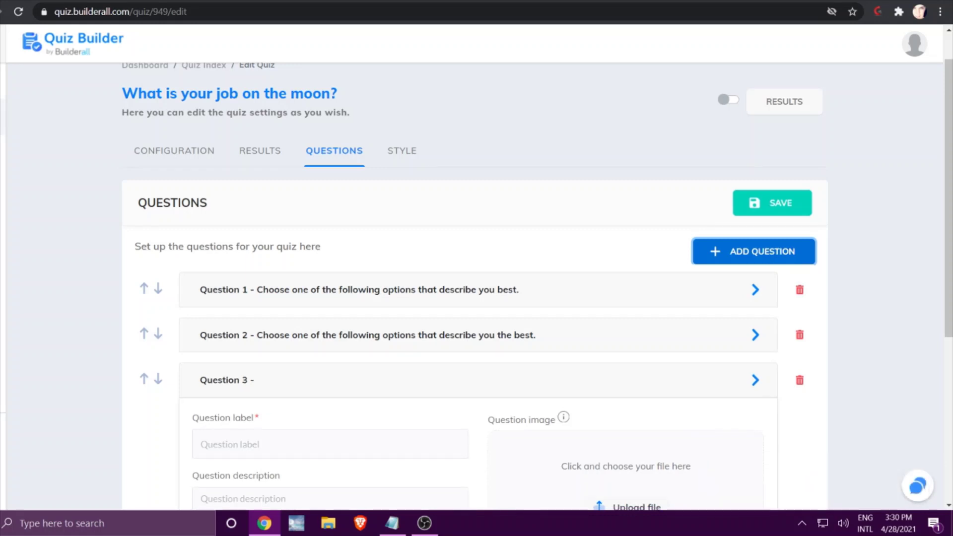
key(alt+Tab)
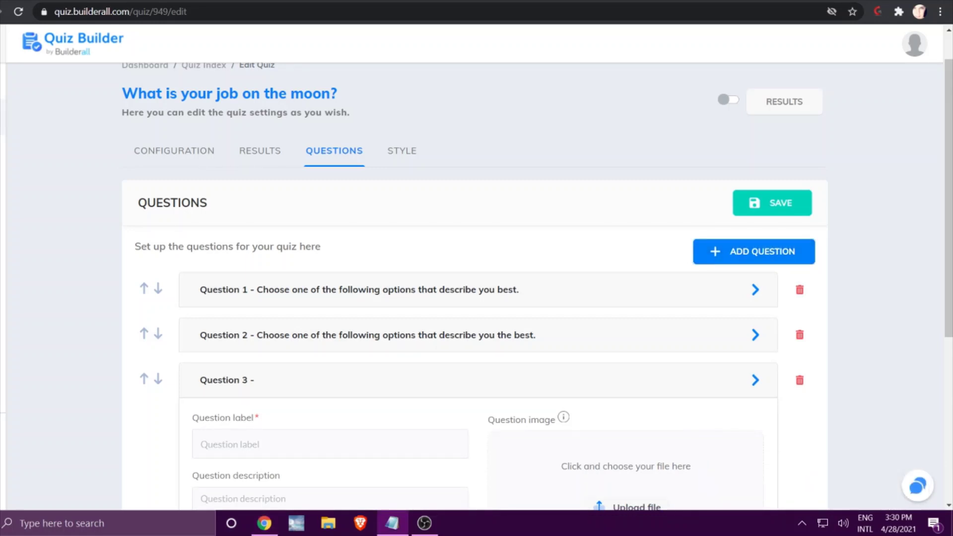
click(253, 445)
right_click(260, 437)
click(298, 342)
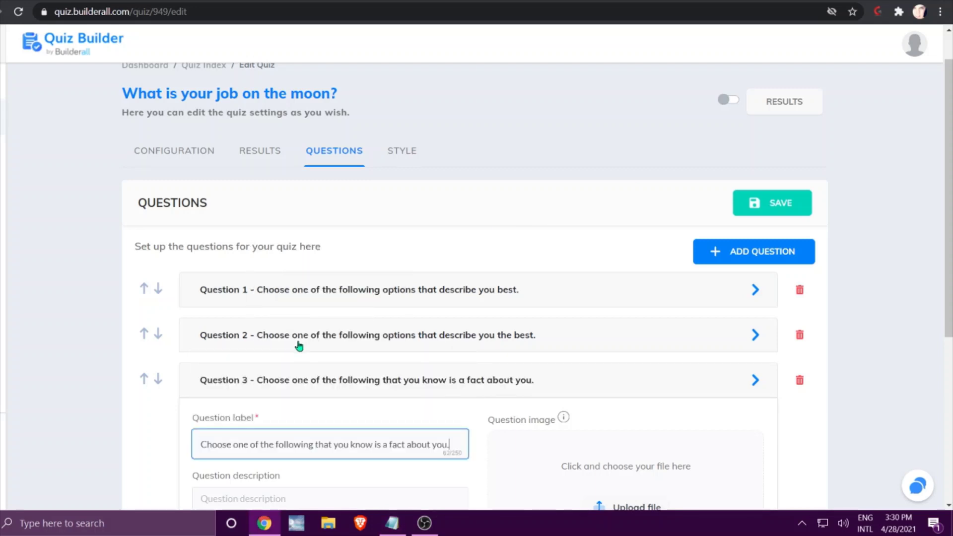
Paste "Do not think about it, just answer." from the text notes as the description of Question 3.
scroll(591, 384, down, 4)
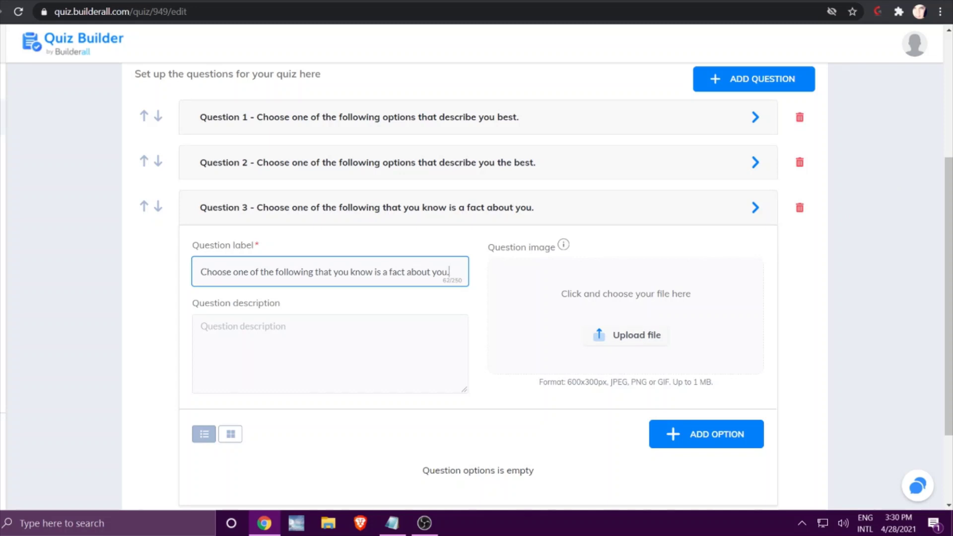
key(alt+Tab)
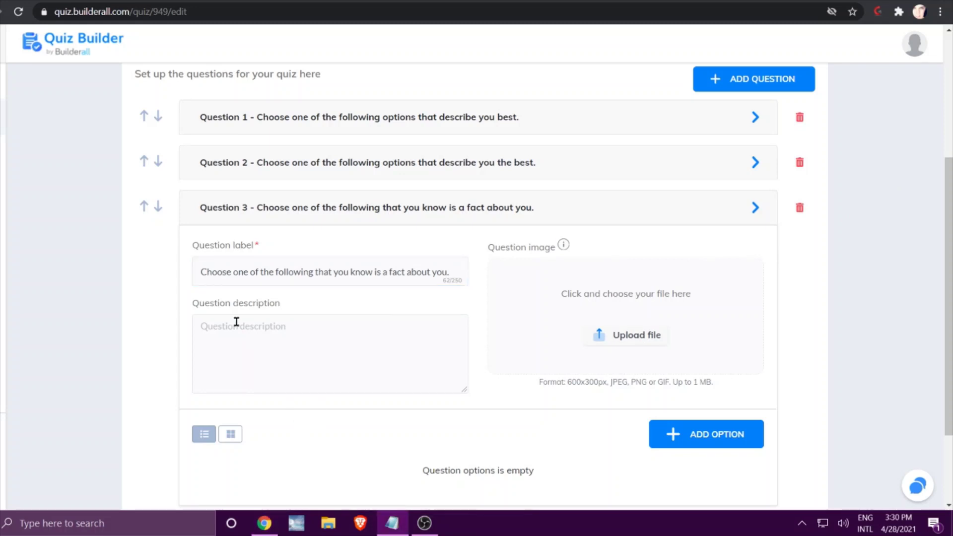
right_click(254, 329)
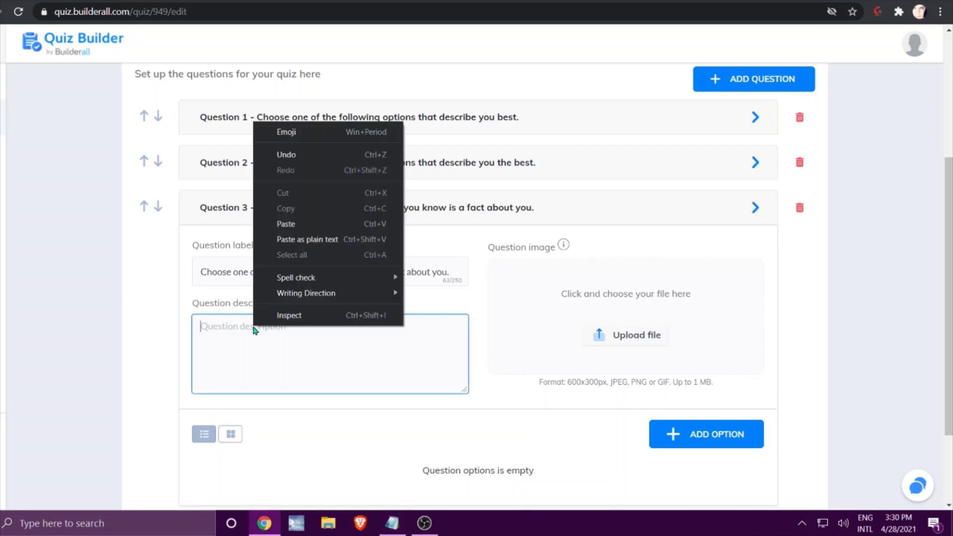
click(293, 223)
Add a first answer option to Question 3 and paste "Are you confident in your abilities" from the text notes as its label.
click(688, 434)
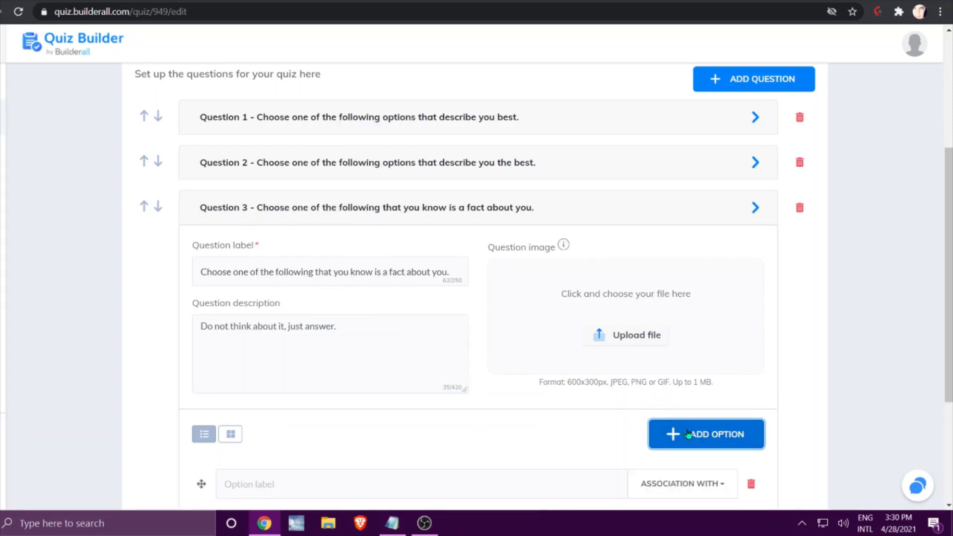
scroll(688, 434, down, 4)
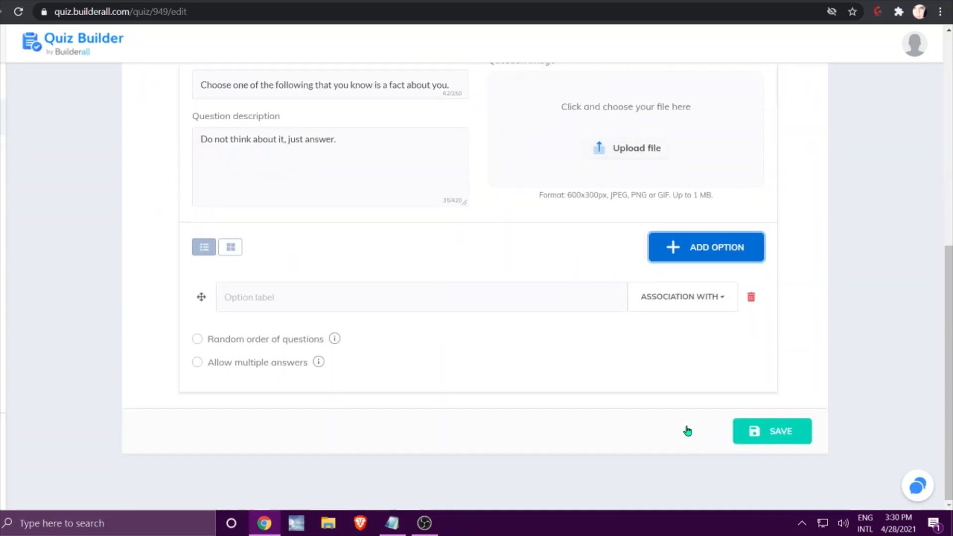
key(alt+Tab)
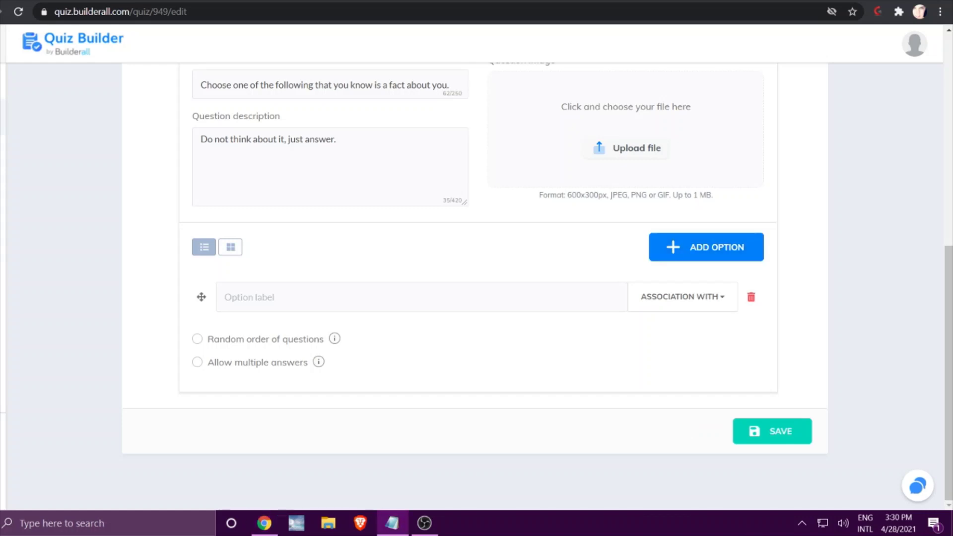
click(254, 296)
right_click(260, 298)
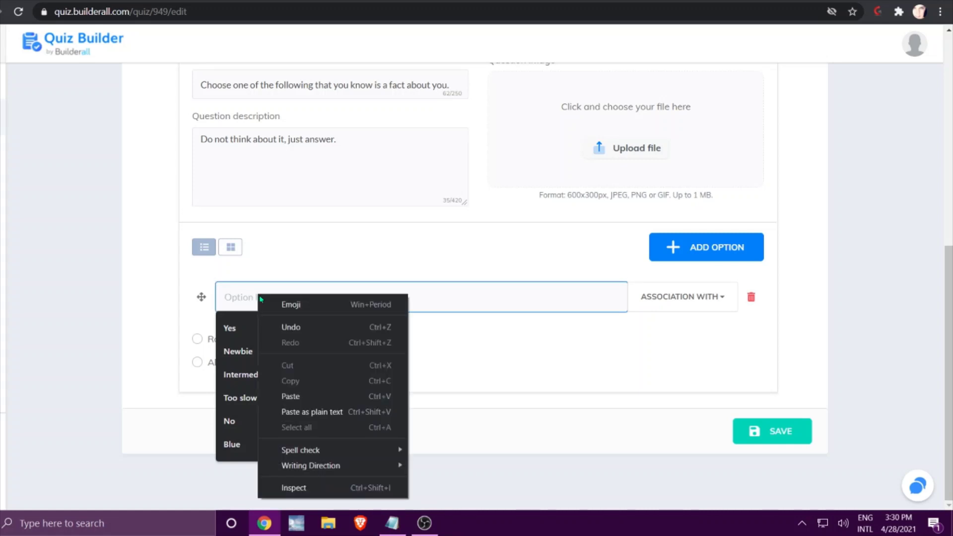
click(291, 396)
Associate the "Are you confident in your abilities" option 100% with the Astronaut result.
click(702, 297)
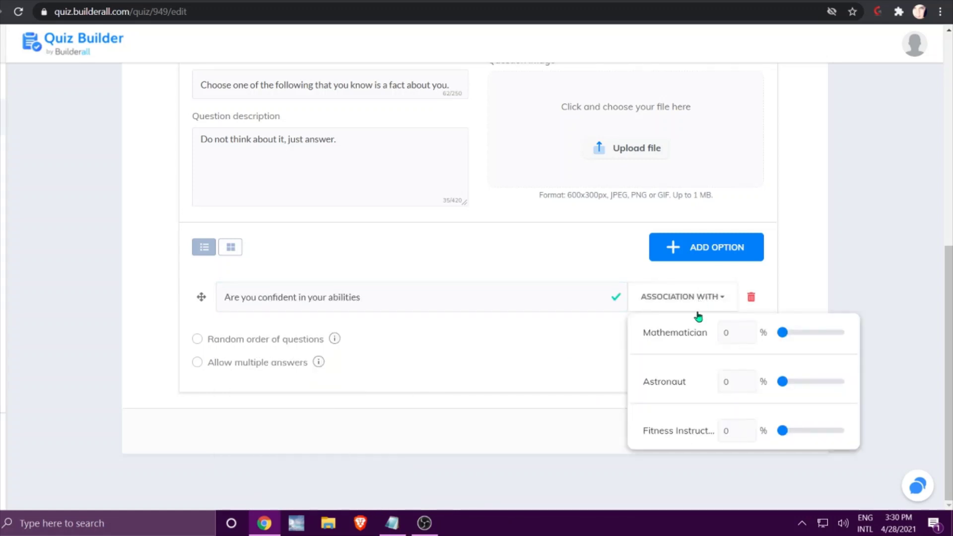
double_click(727, 381)
text(100)
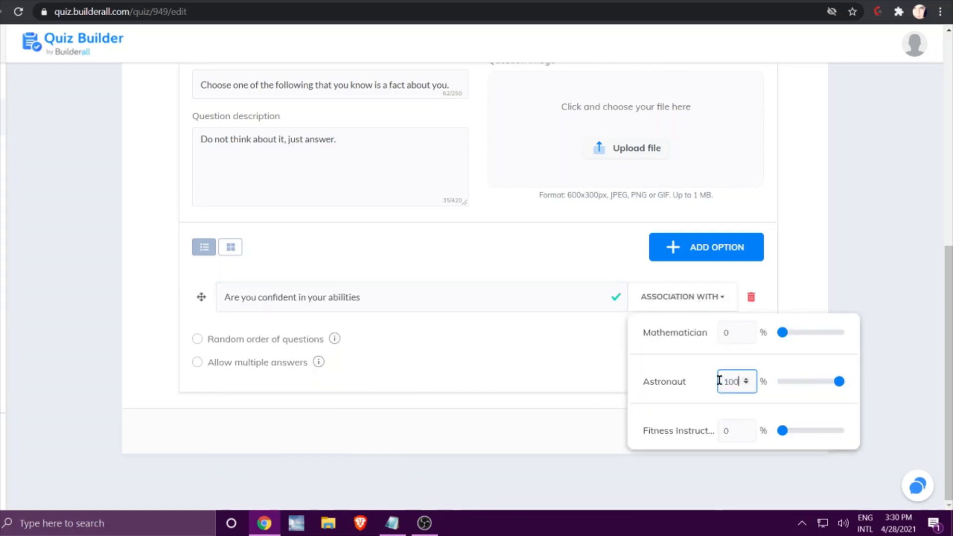
click(555, 366)
Add a second answer option to Question 3 and paste "You have good communication skills" from the text notes as its label.
click(675, 256)
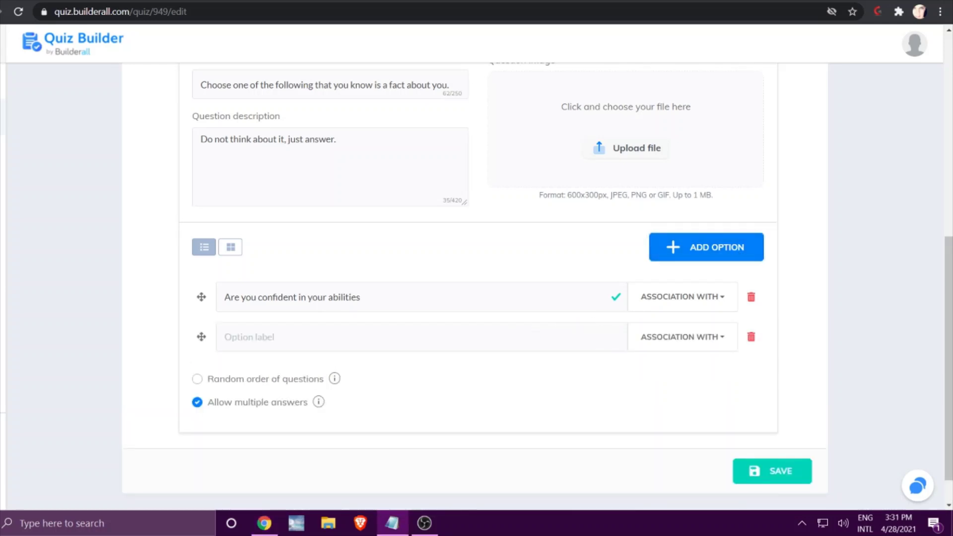
click(314, 337)
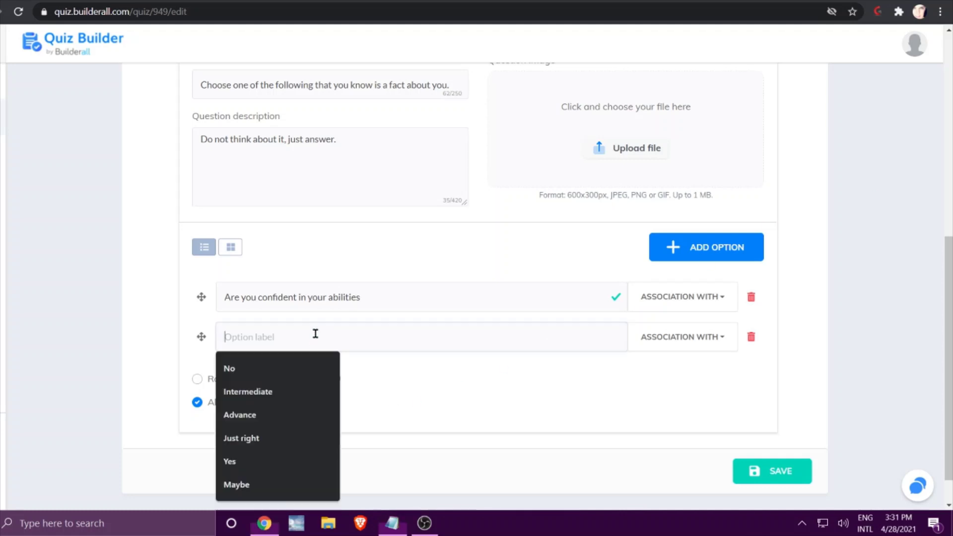
right_click(315, 335)
click(377, 231)
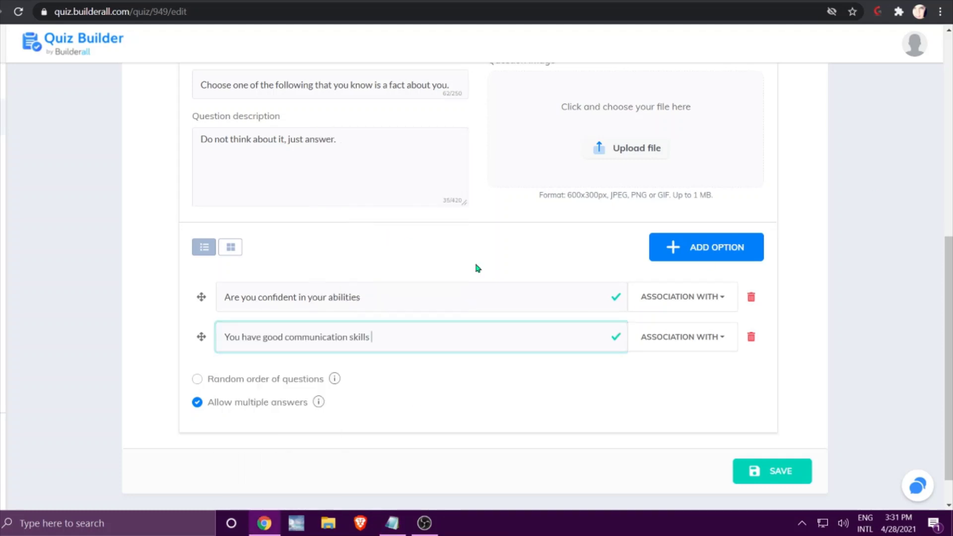
Associate the "You have good communication skills" option 100% with the Fitness Instructor result.
click(726, 342)
click(728, 470)
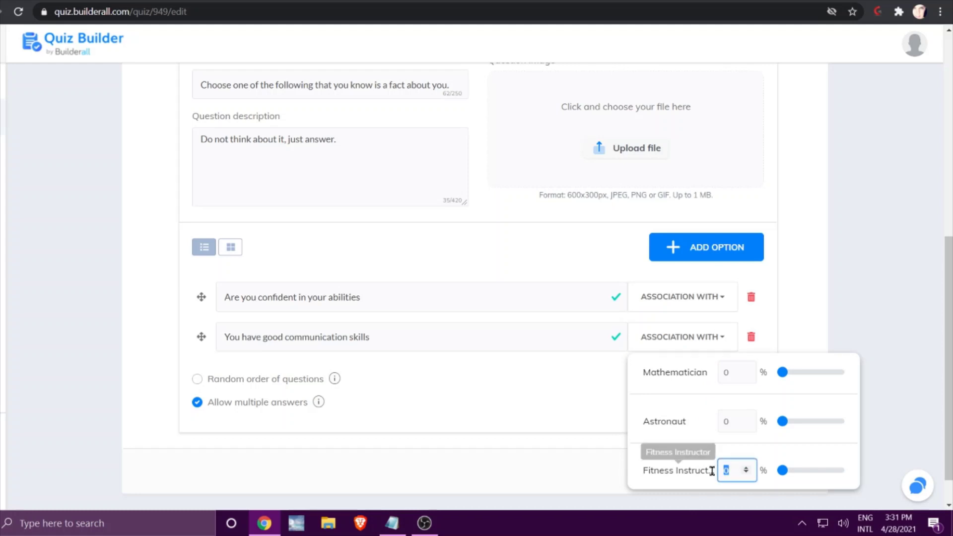
text(100)
click(558, 389)
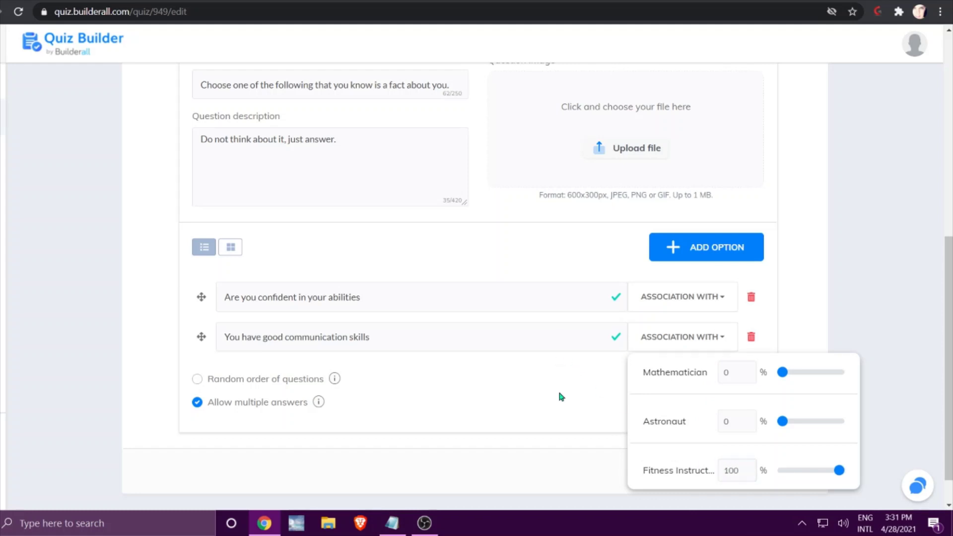
Add a third option to Question 3 and paste "You have the ability to think independently and persevere when faced with challenges" from the notes.
click(700, 248)
key(alt+Tab)
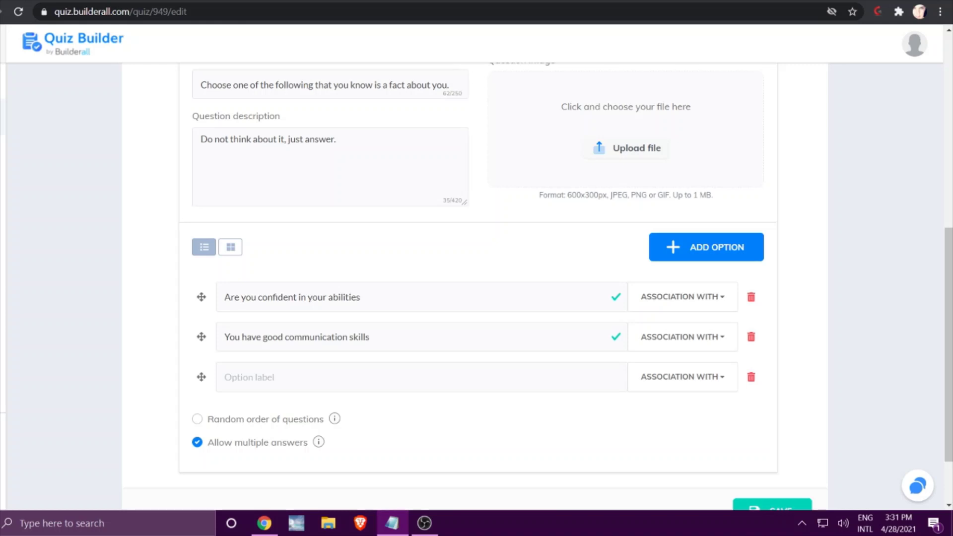
click(529, 375)
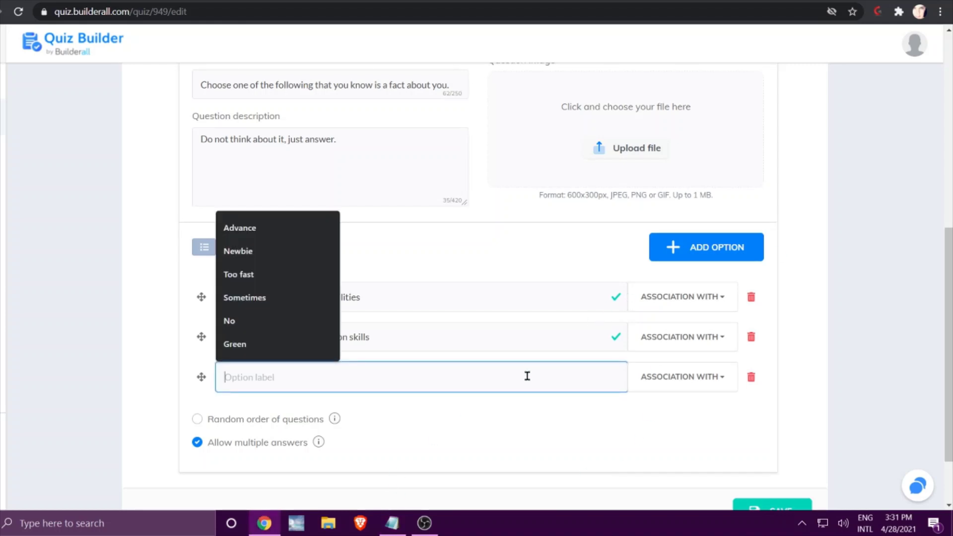
right_click(529, 377)
click(558, 275)
Associate the "You have the ability to think independently and persevere when faced with challenges" option 100% with the Mathematician result.
click(714, 377)
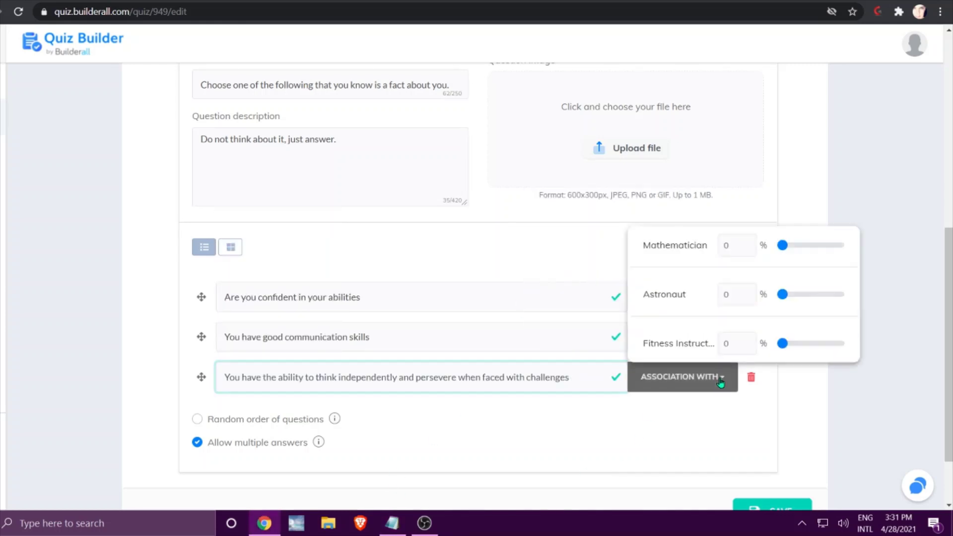
double_click(734, 246)
text(100)
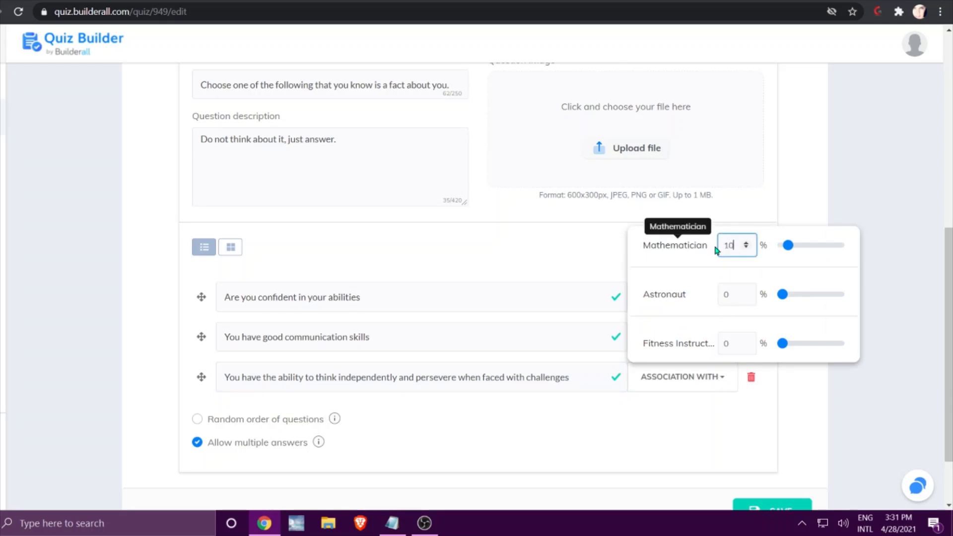
click(572, 253)
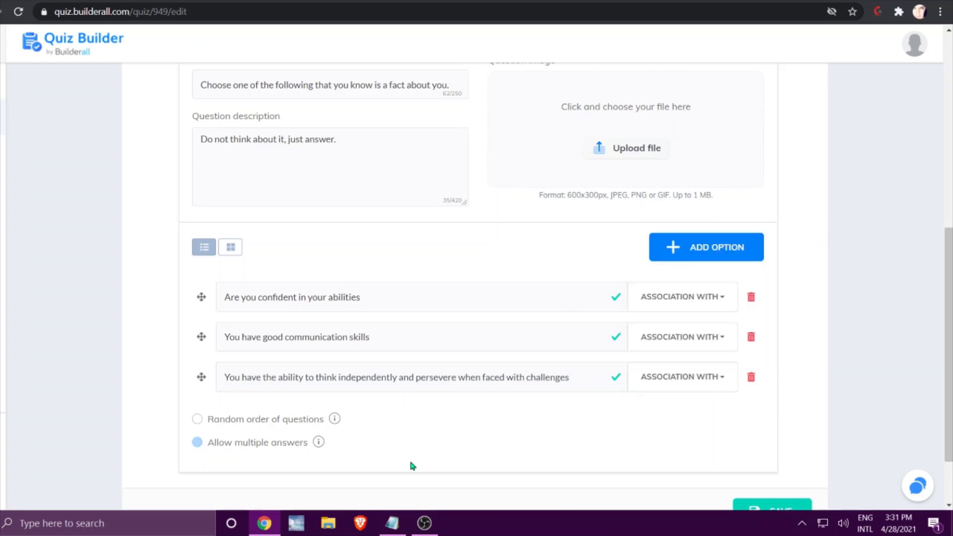
Disable multiple answers for Question 3 and save the questions.
click(217, 446)
scroll(794, 422, down, 1)
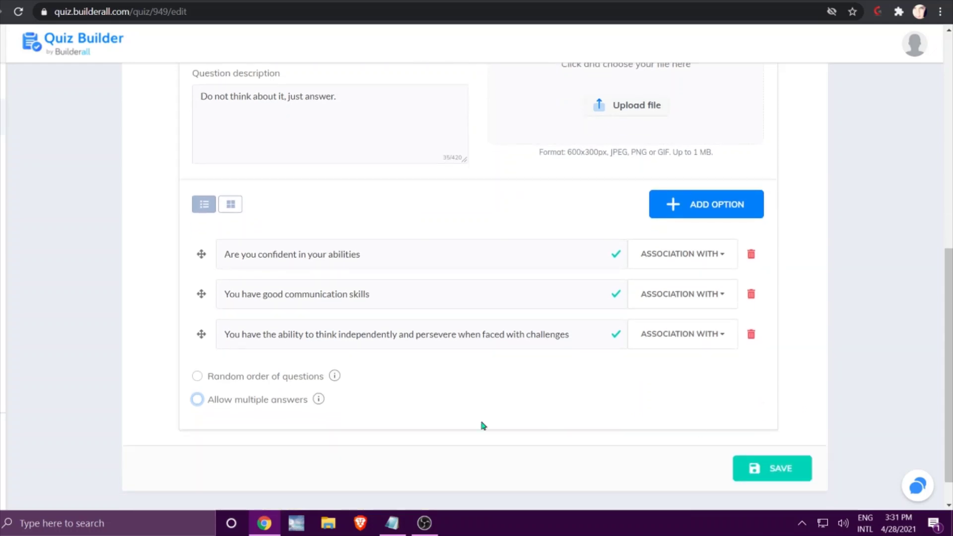
click(762, 469)
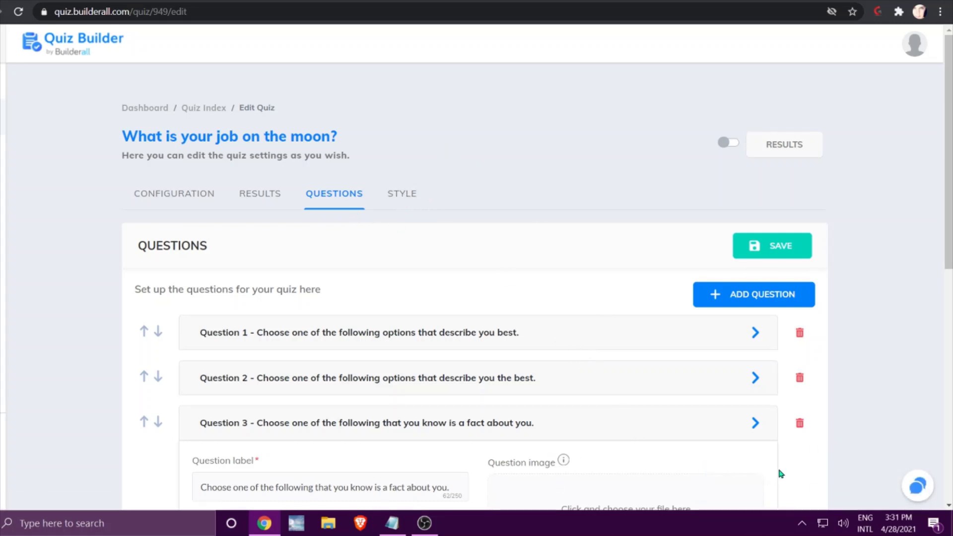
In the quiz's style settings, try the dark and brown themes and apply the light purple theme.
click(409, 203)
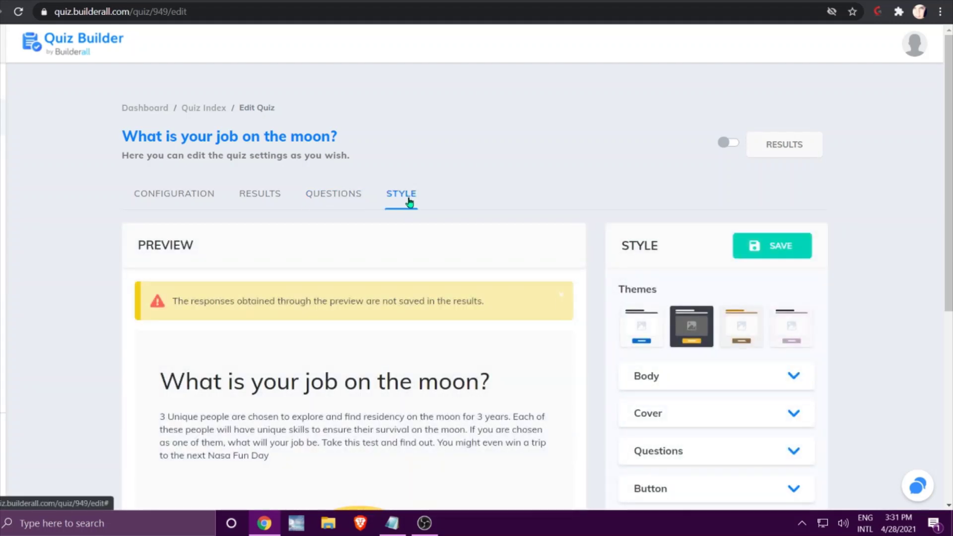
scroll(461, 254, down, 3)
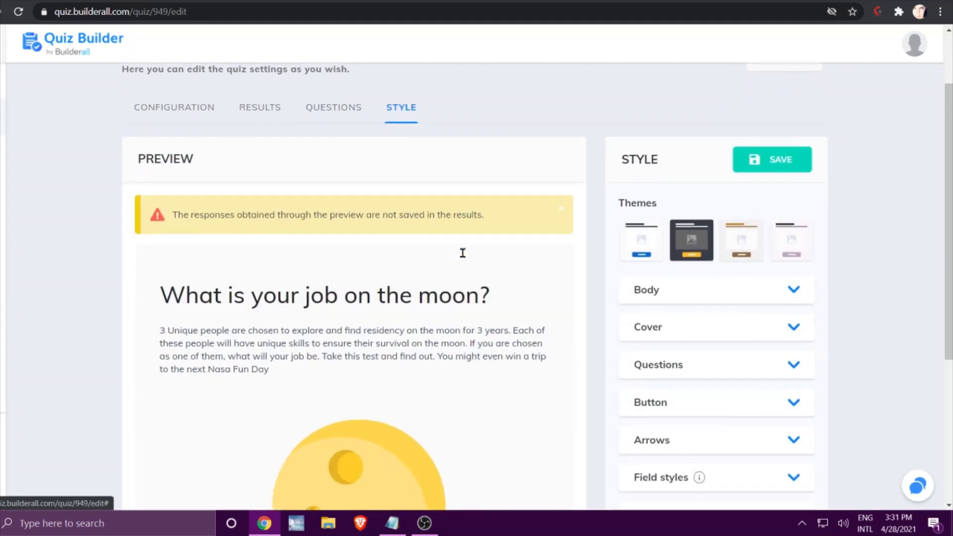
scroll(461, 253, down, 2)
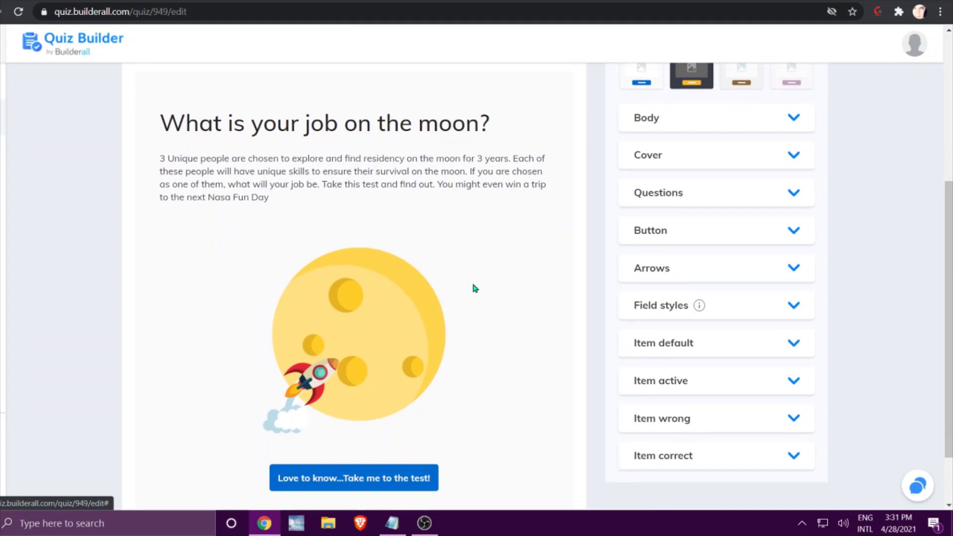
scroll(474, 287, up, 2)
scroll(475, 288, down, 3)
scroll(475, 288, up, 1)
scroll(475, 287, up, 2)
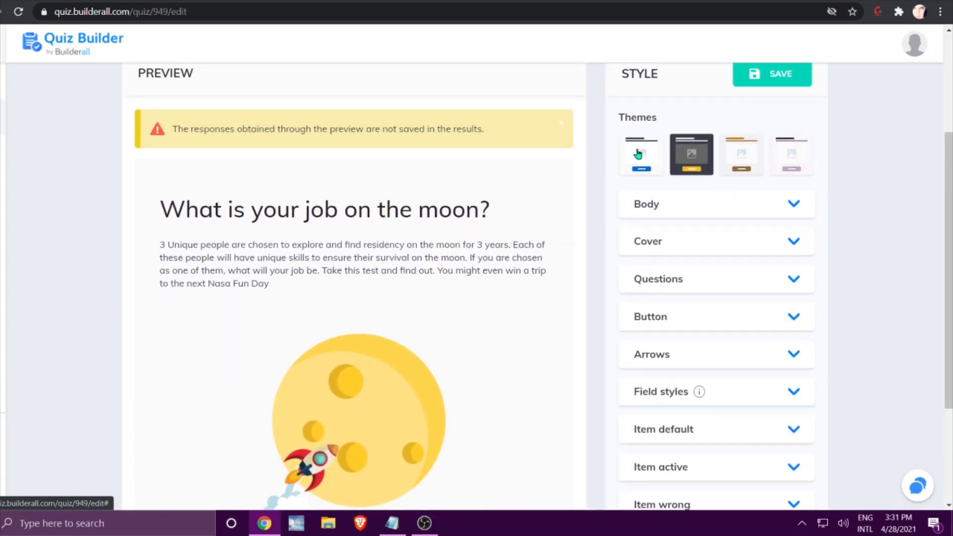
click(680, 154)
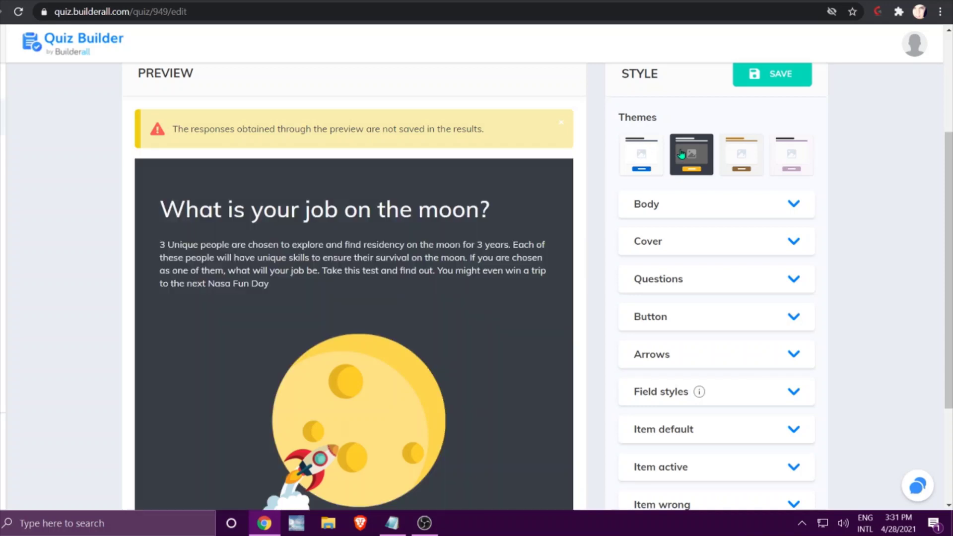
click(743, 158)
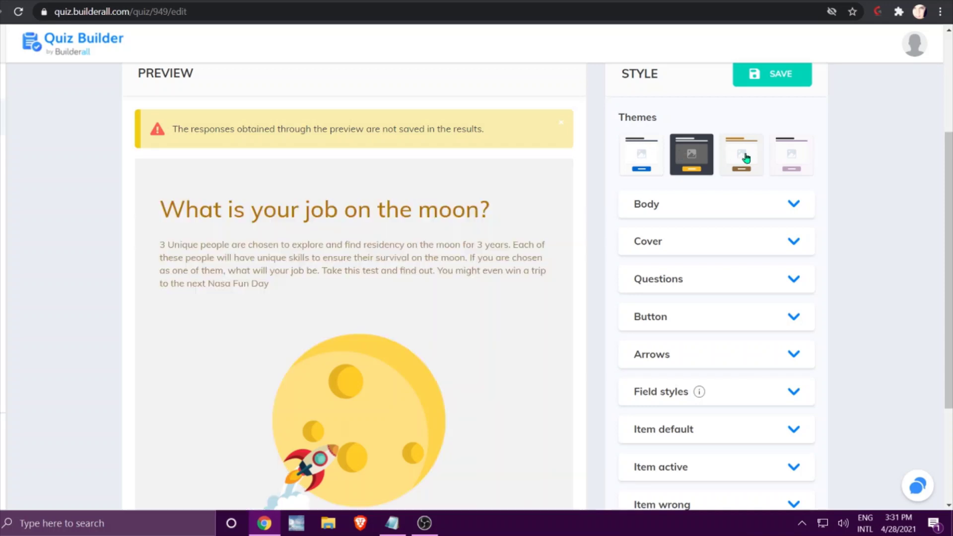
click(800, 158)
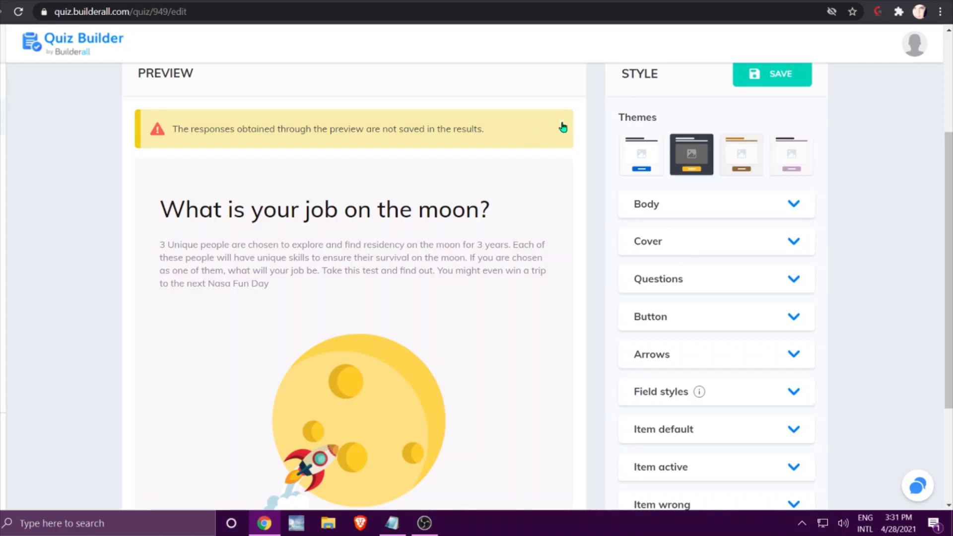
Examine the body, cover and question color settings of the theme, dismissing the notice above the preview.
click(669, 207)
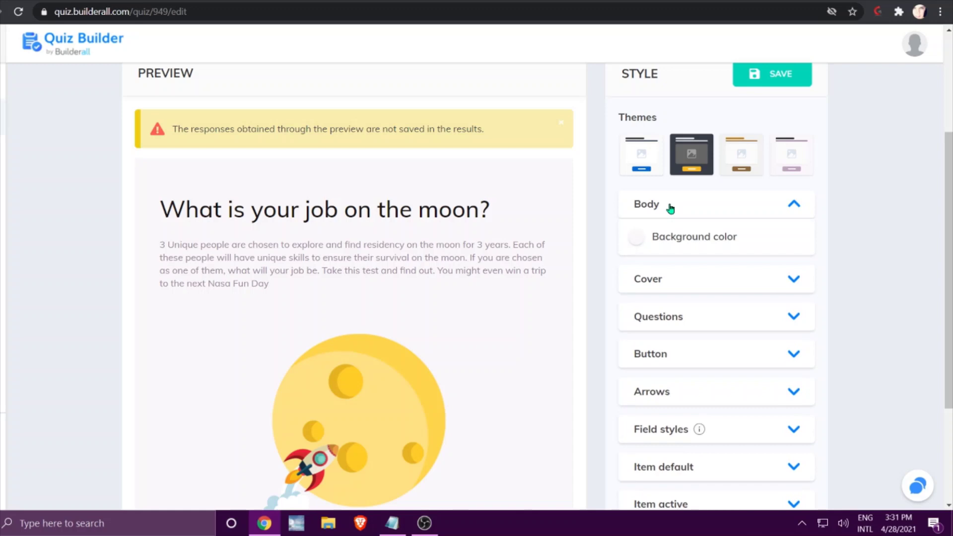
click(560, 123)
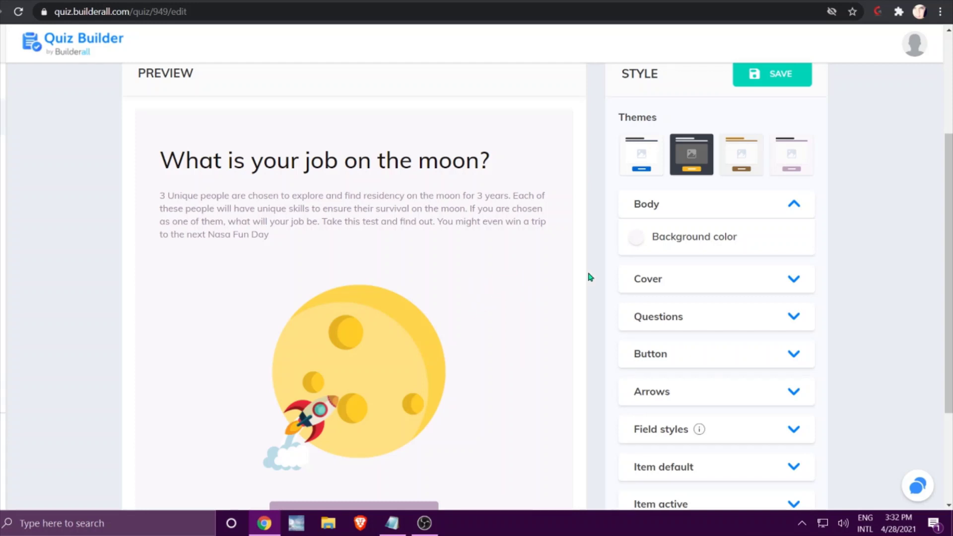
click(702, 209)
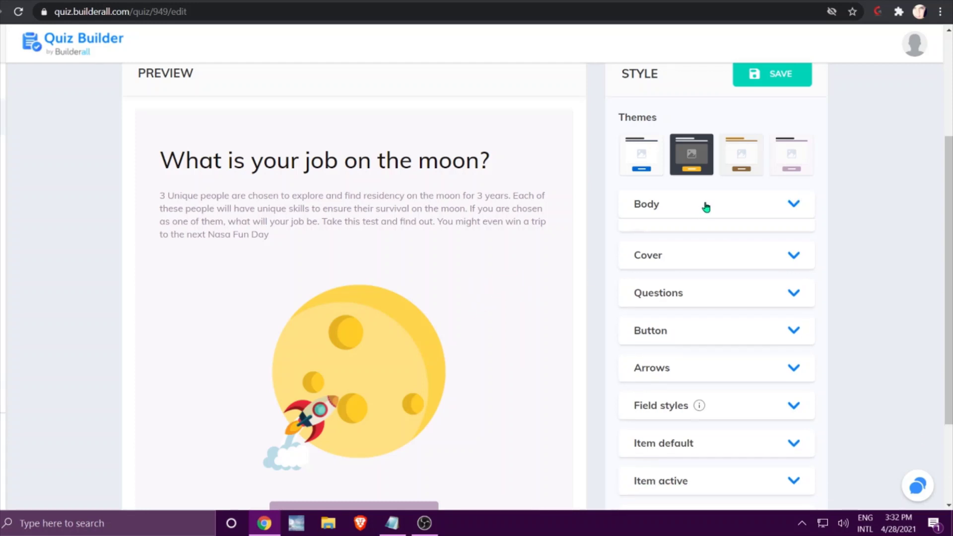
click(695, 248)
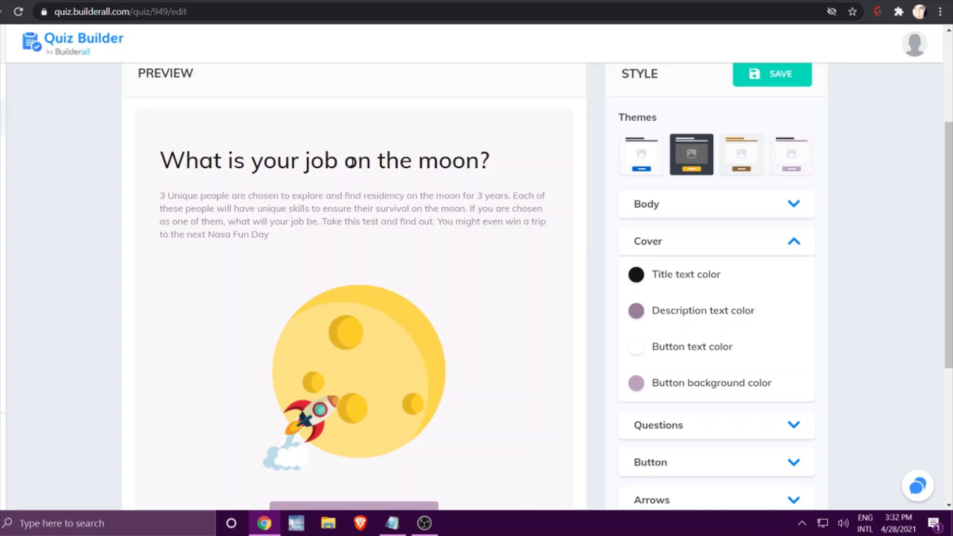
click(669, 248)
scroll(670, 248, down, 1)
scroll(671, 248, down, 1)
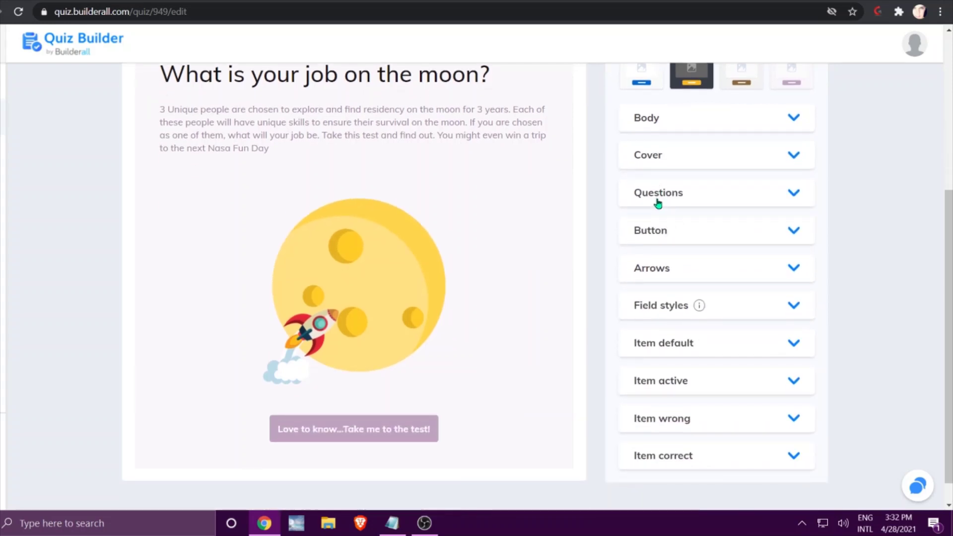
click(658, 202)
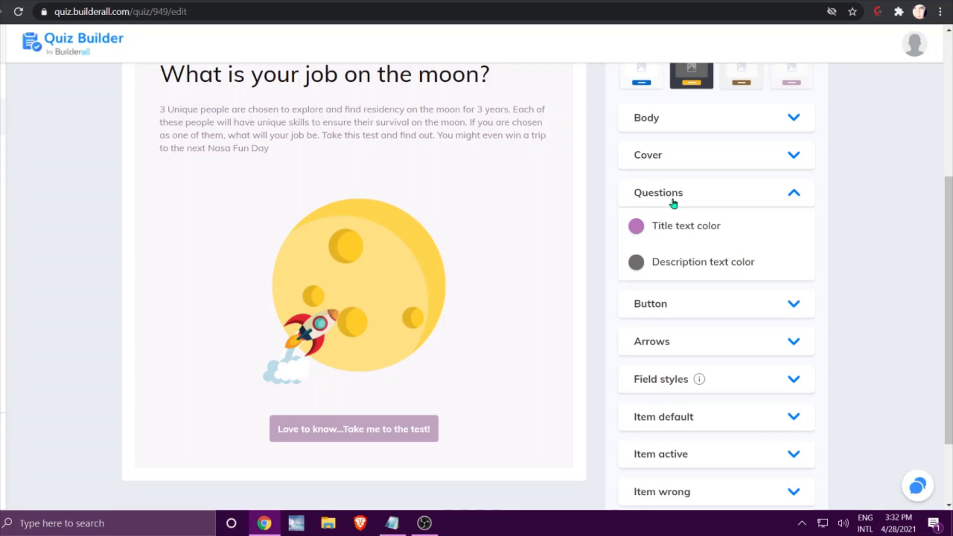
click(677, 199)
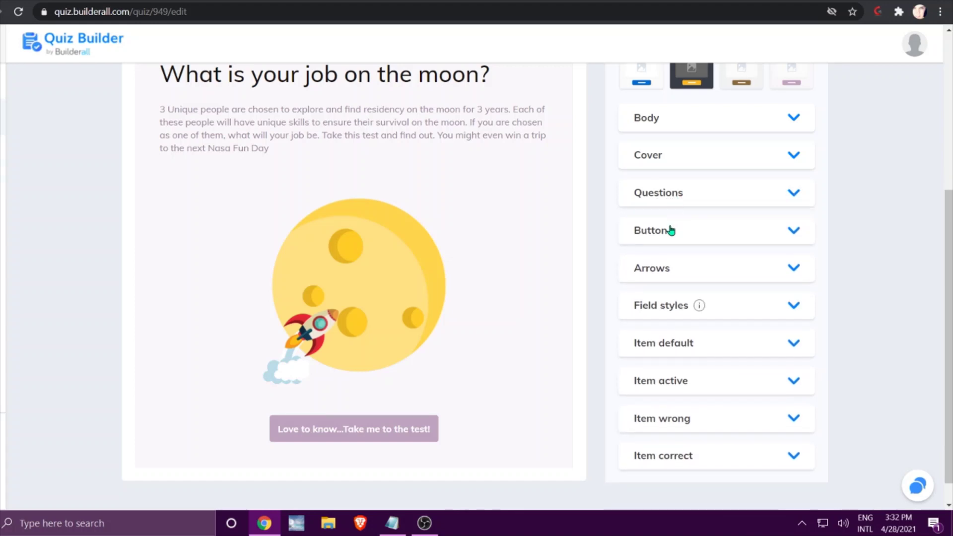
Examine the button, arrow, field style and default item color settings of the theme.
click(671, 230)
click(671, 231)
click(675, 268)
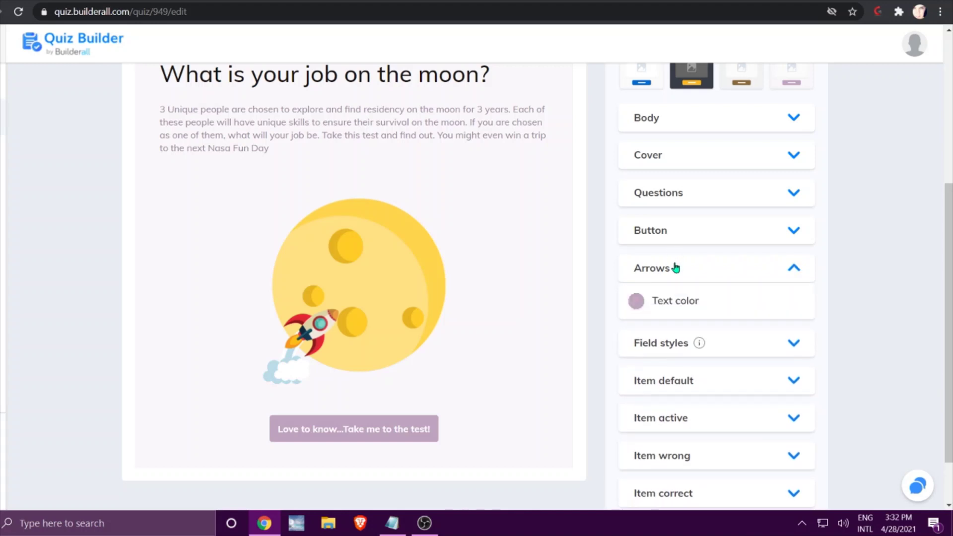
click(673, 268)
click(666, 307)
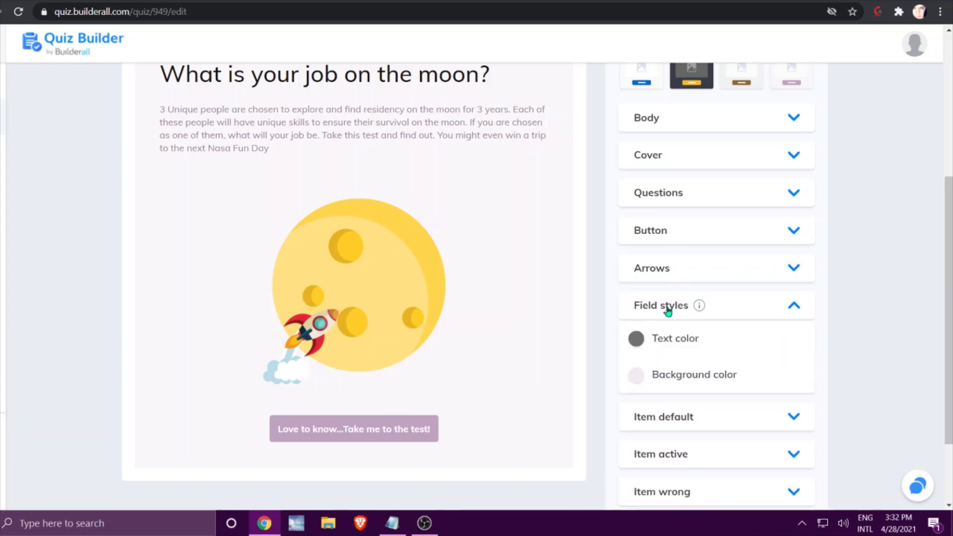
click(667, 309)
click(664, 343)
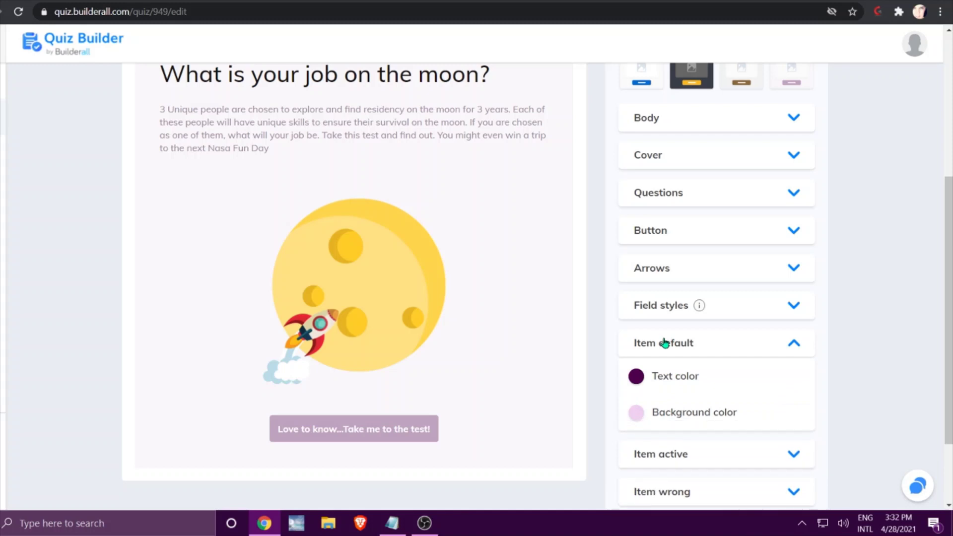
click(663, 342)
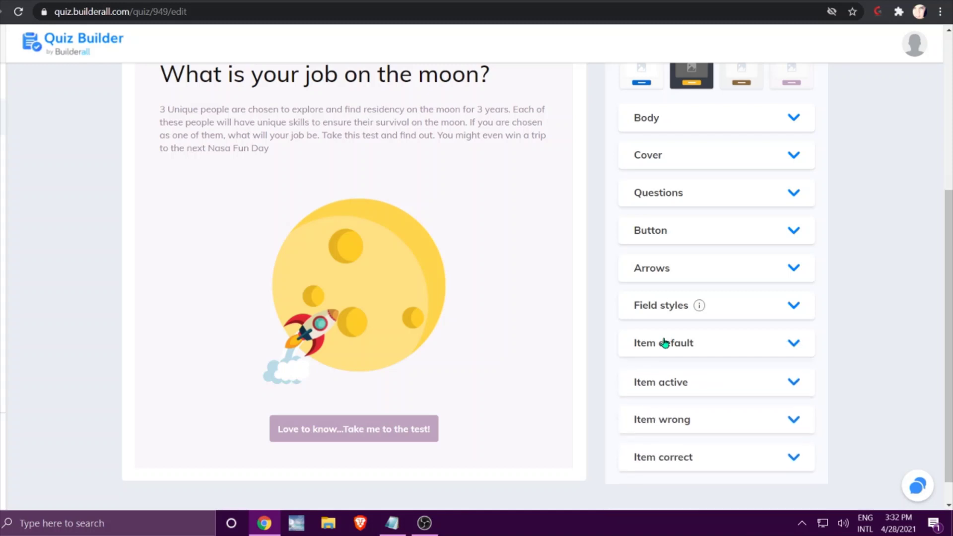
Examine the color settings for active, wrong and correct items of the theme.
click(656, 382)
click(655, 381)
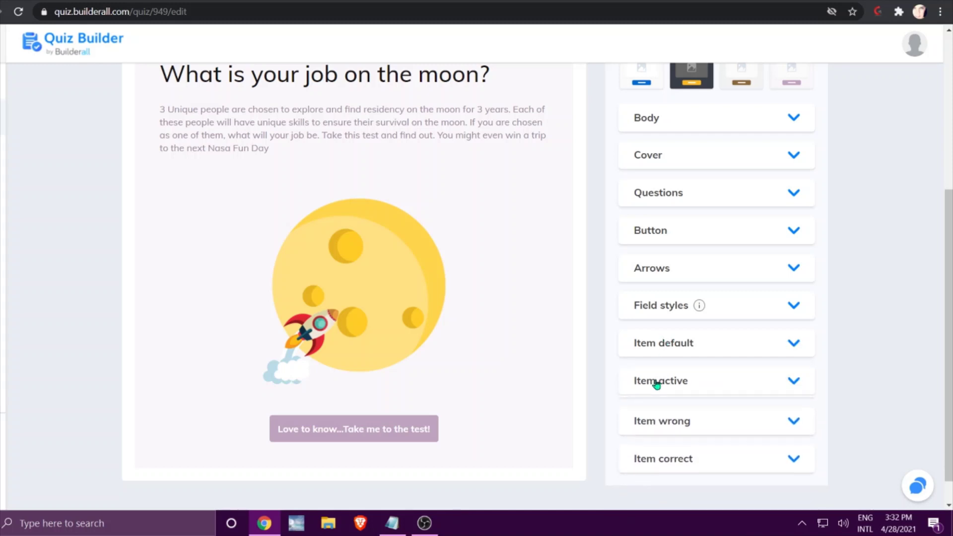
scroll(655, 383, down, 1)
click(656, 389)
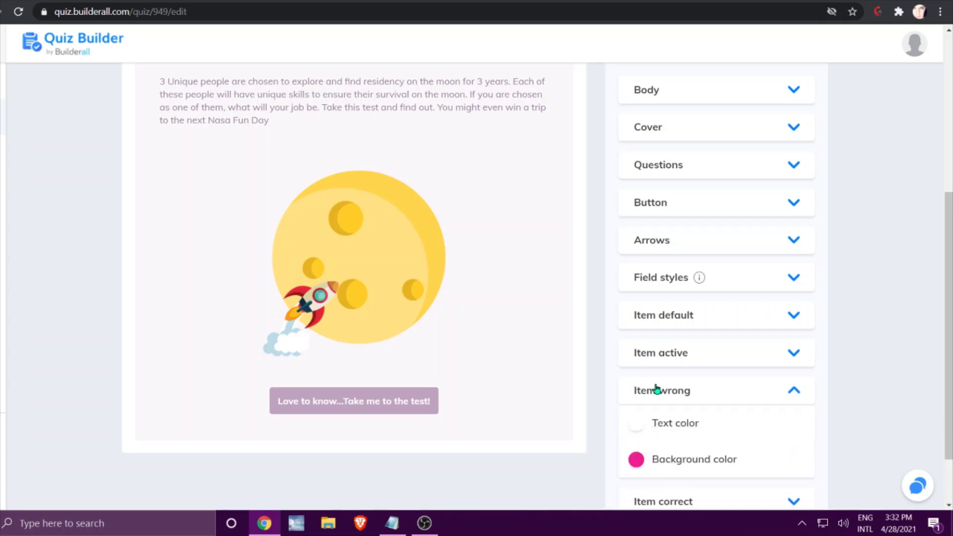
click(656, 389)
click(661, 433)
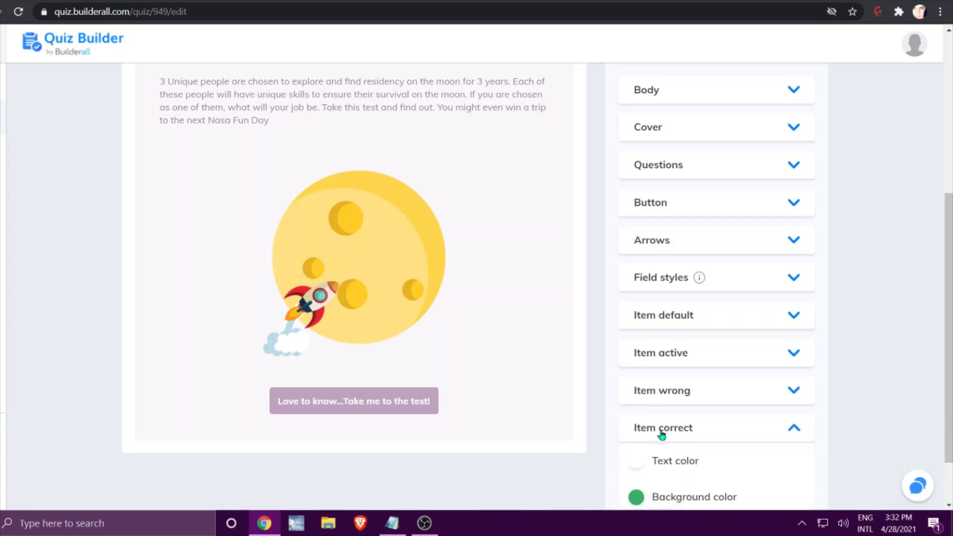
scroll(662, 433, down, 2)
click(664, 355)
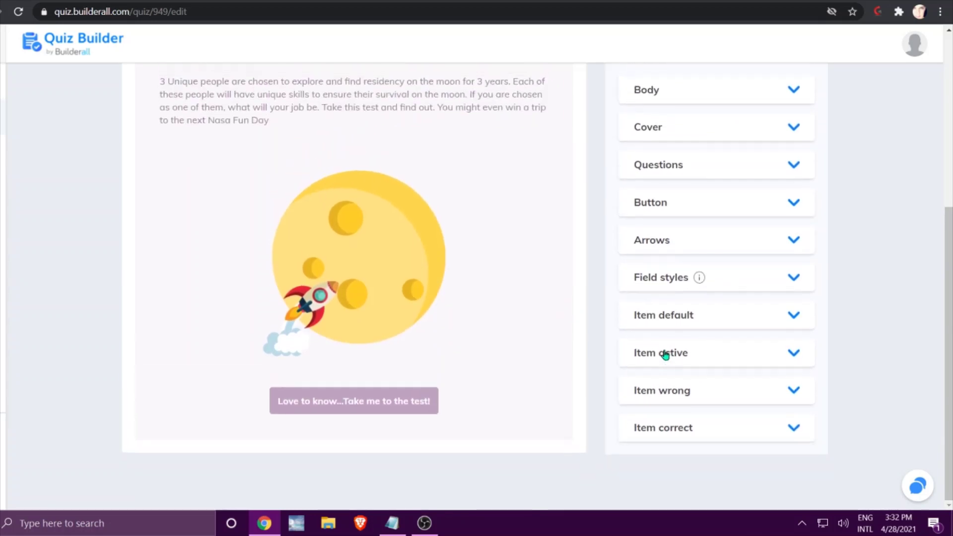
scroll(665, 353, up, 2)
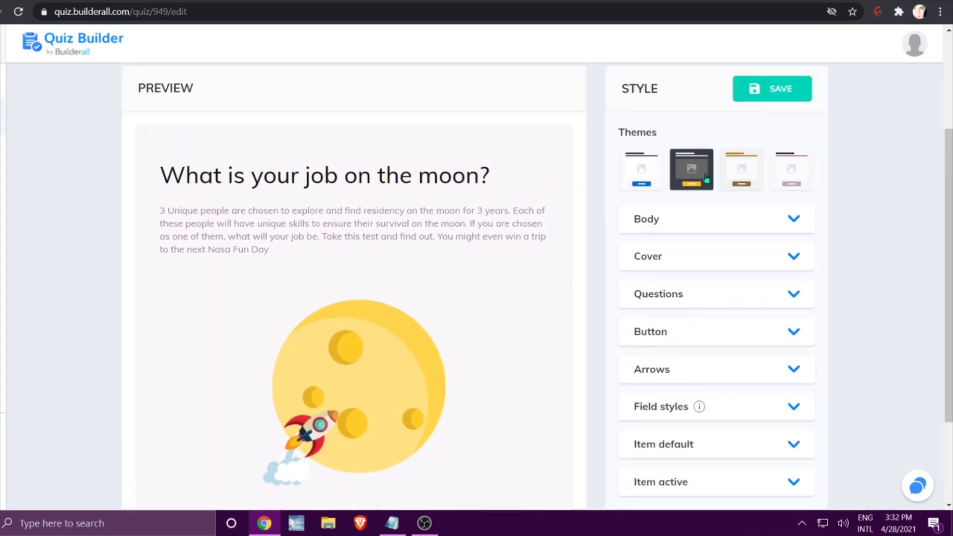
Save the quiz's style settings and dismiss the notice above the preview.
scroll(44, 232, up, 1)
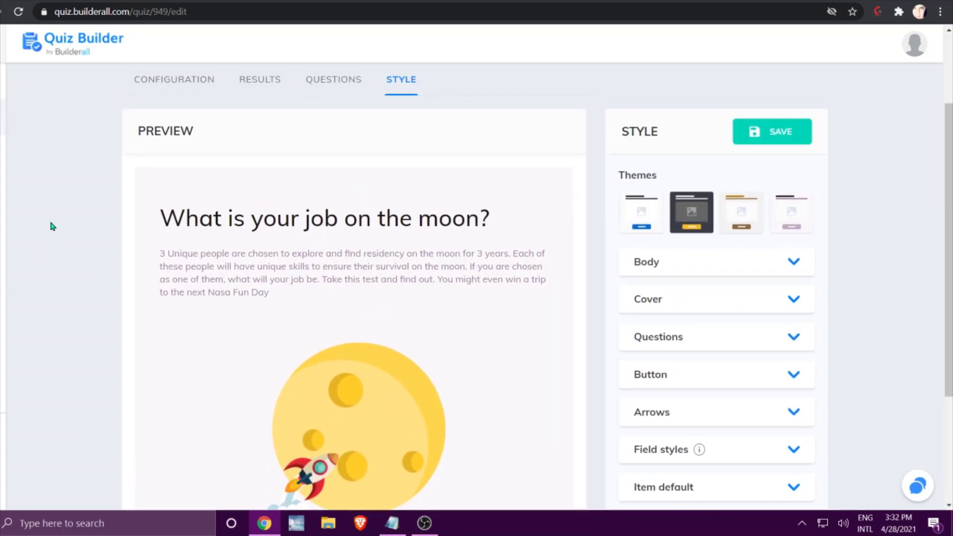
click(780, 131)
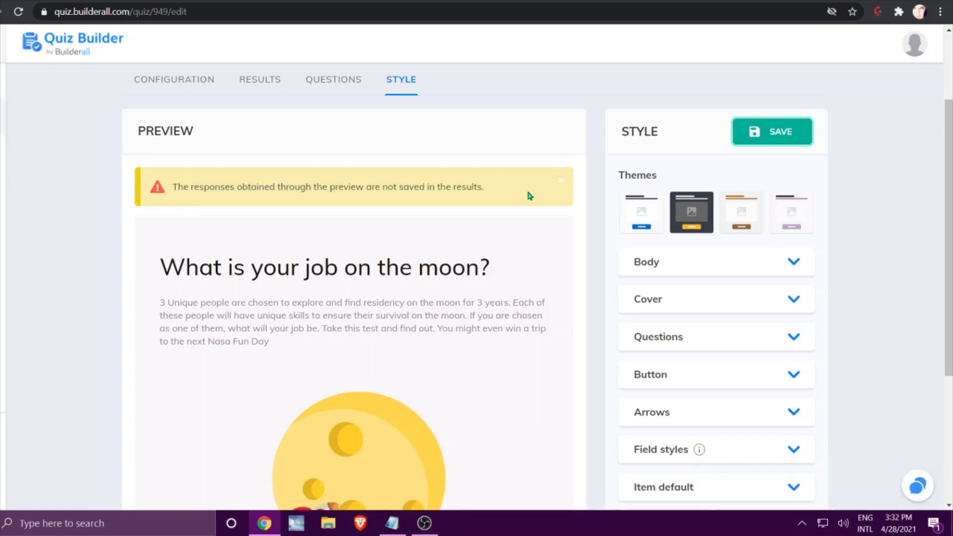
click(559, 182)
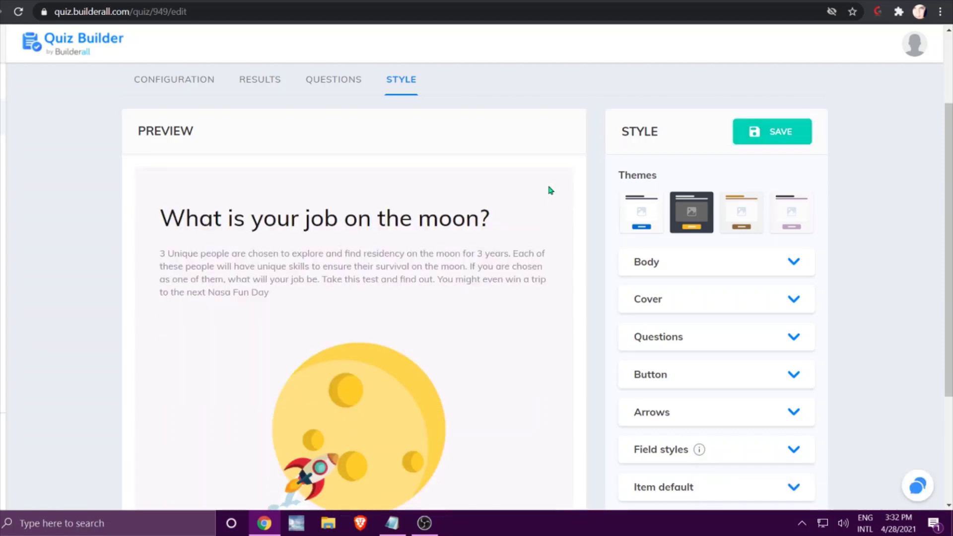
scroll(589, 196, down, 2)
scroll(591, 198, up, 4)
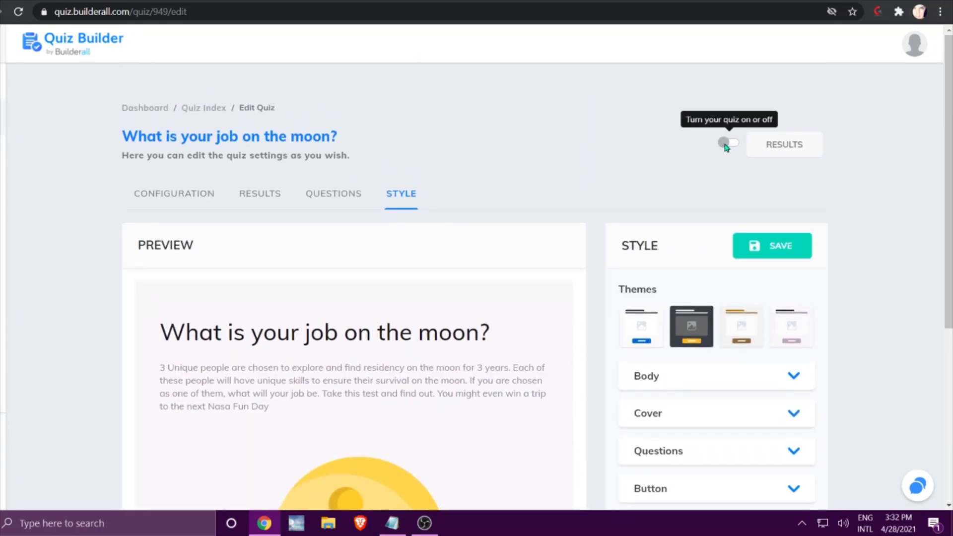
Turn the quiz on and save its link with the custom ending "Careers".
click(726, 144)
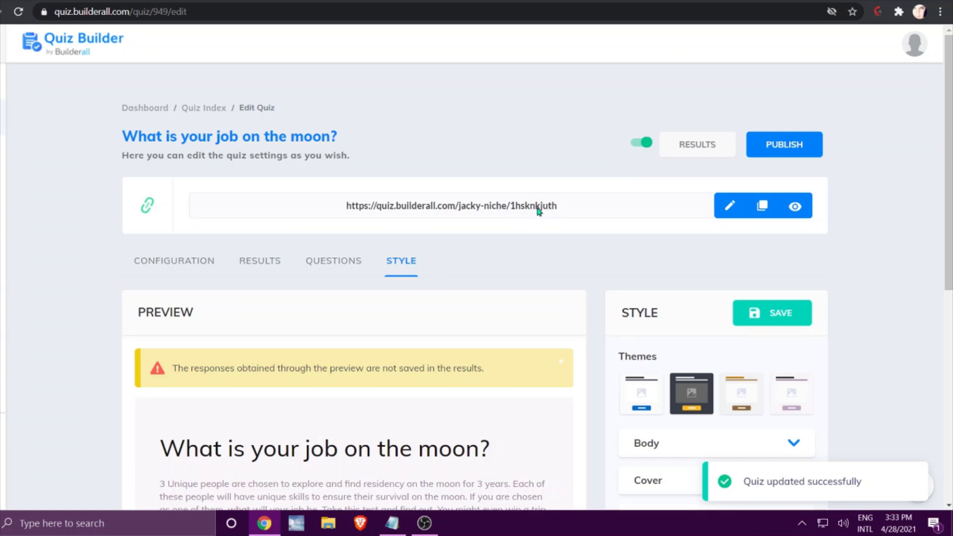
click(731, 208)
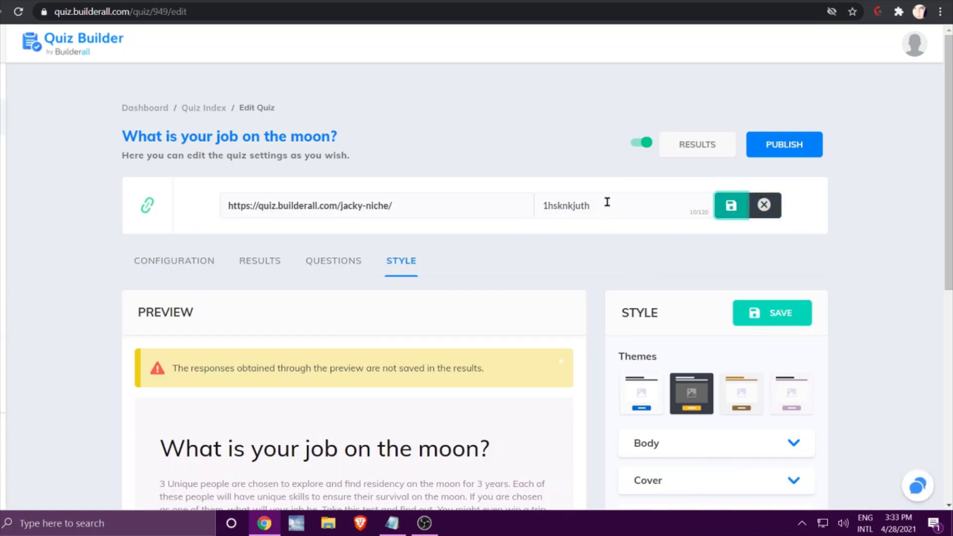
drag(606, 205, 539, 205)
text(Career)
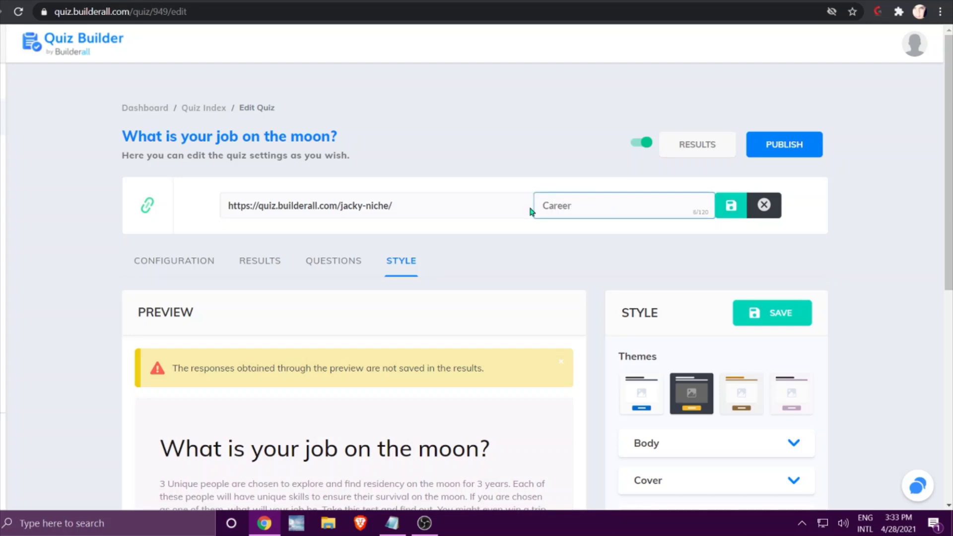
text(s)
click(727, 213)
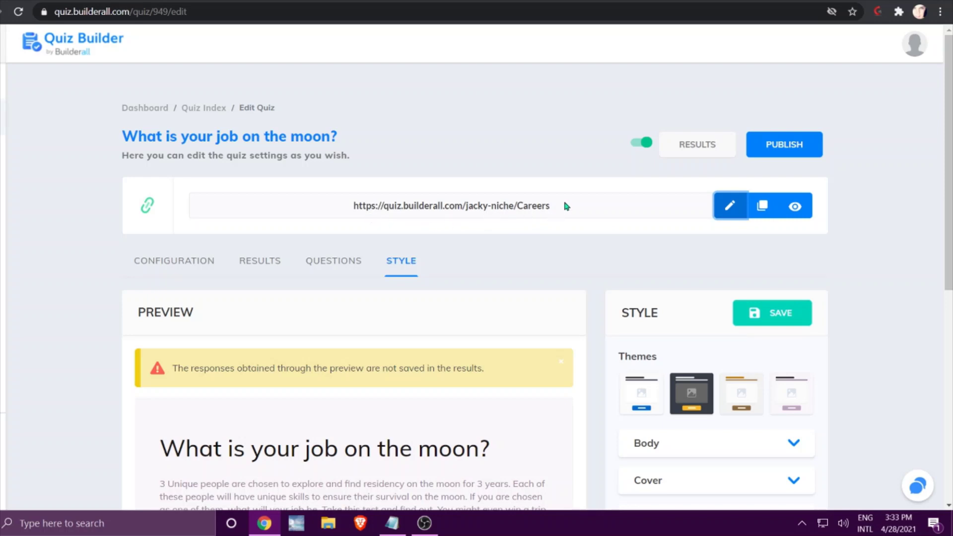
Publish the quiz and copy its public link.
click(379, 1)
click(762, 205)
click(801, 143)
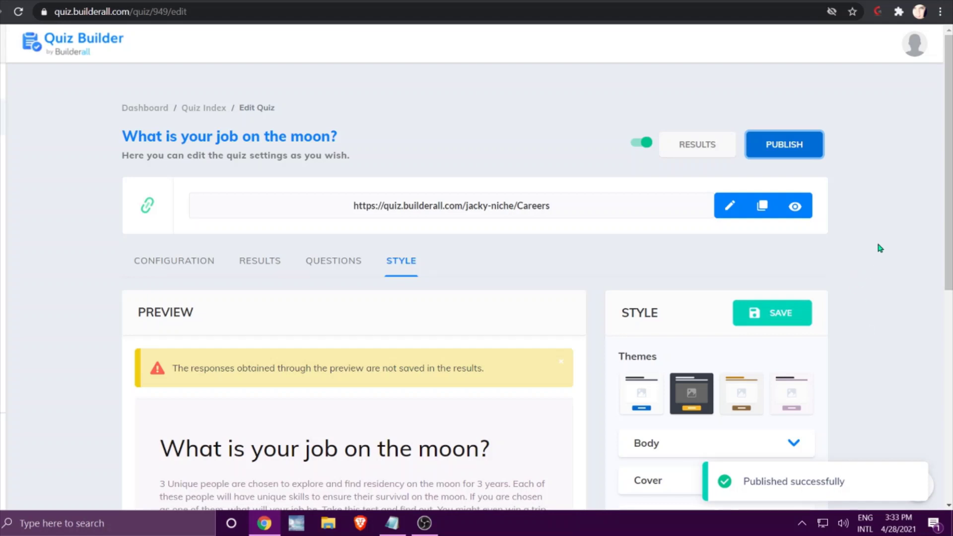
click(761, 207)
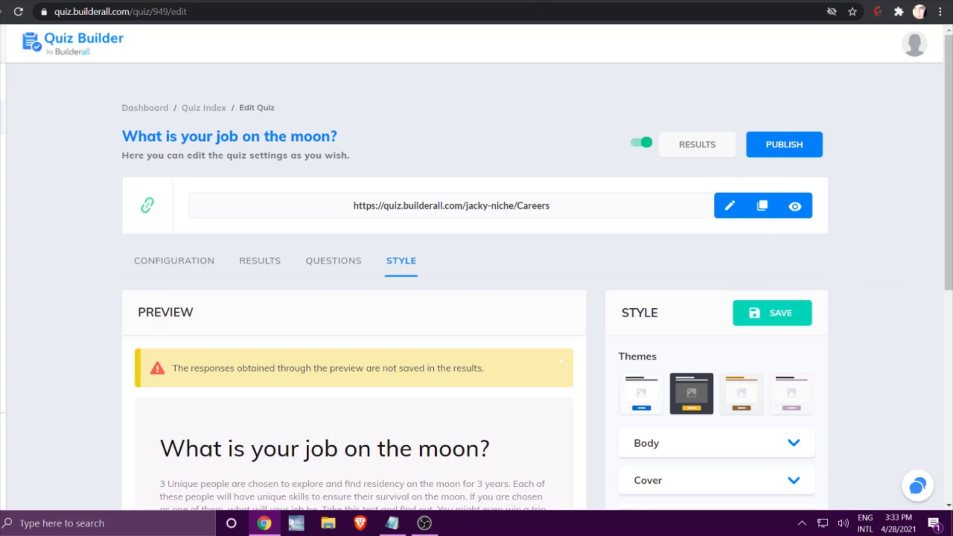
Open the copied quiz link in a new browser tab and start the test.
key(ctrl+t)
right_click(449, 13)
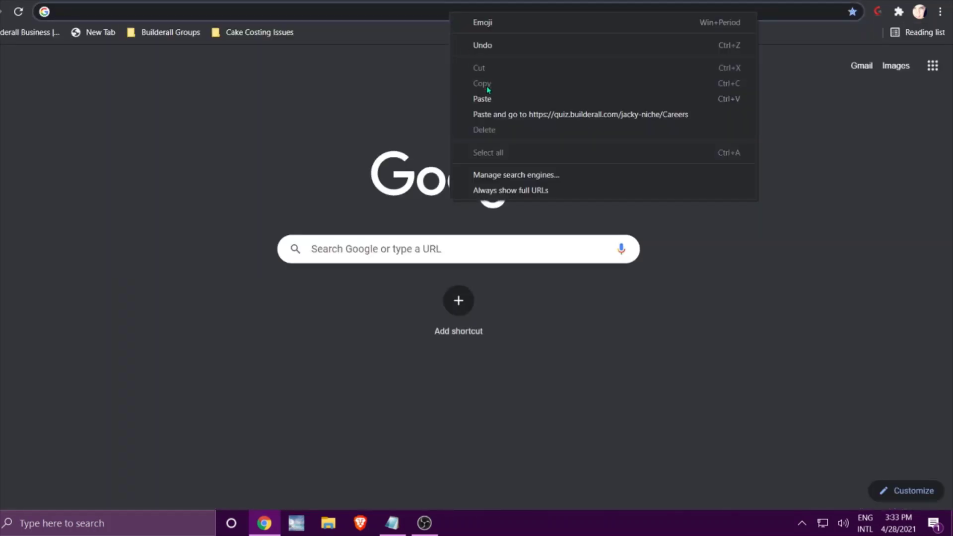
click(507, 114)
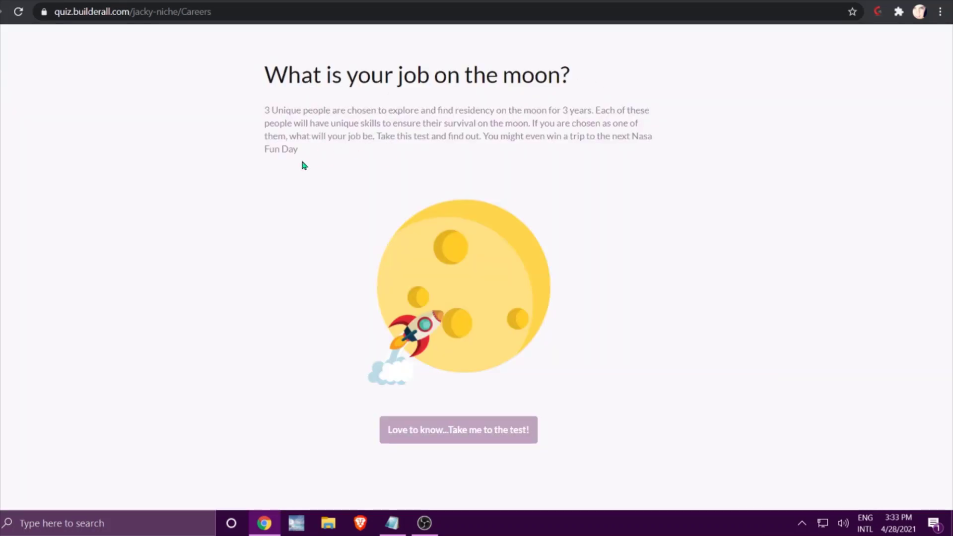
click(489, 439)
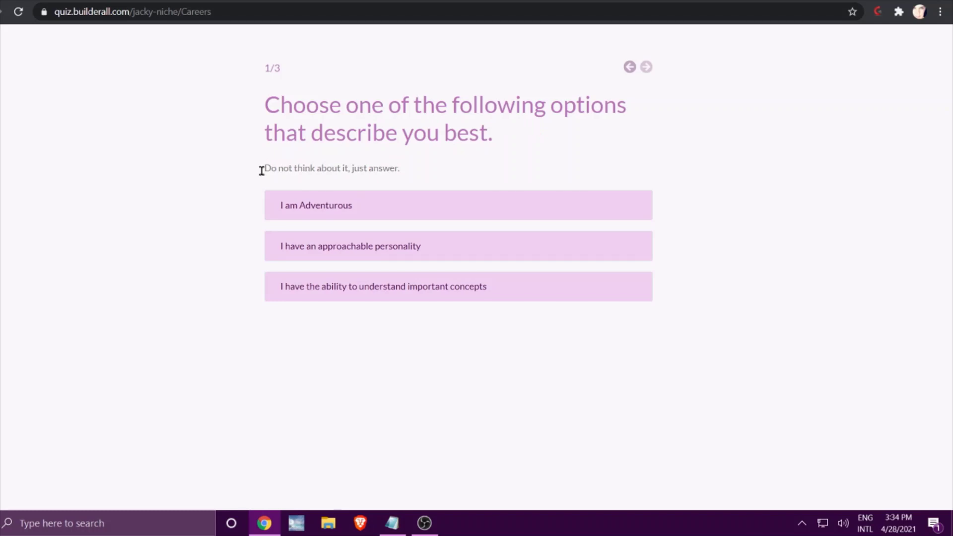
Answer the quiz with "I have an approachable personality", "I have fluent knowledge and recall number facts easily" and "You have good communication skills".
click(409, 249)
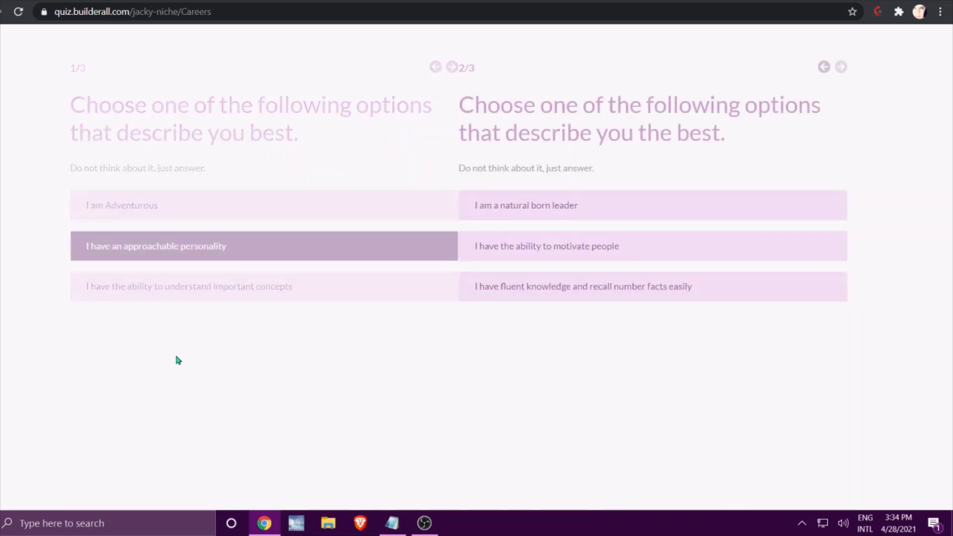
click(368, 294)
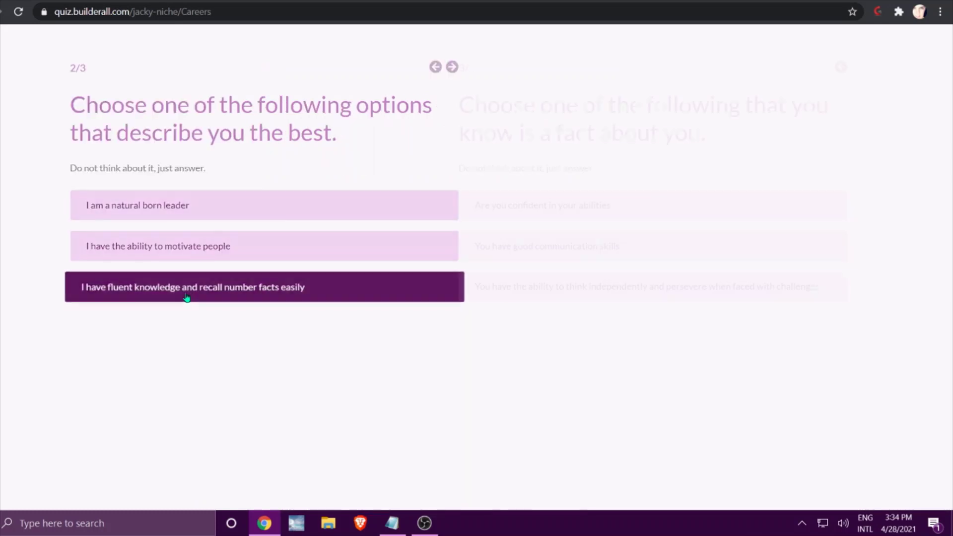
click(325, 248)
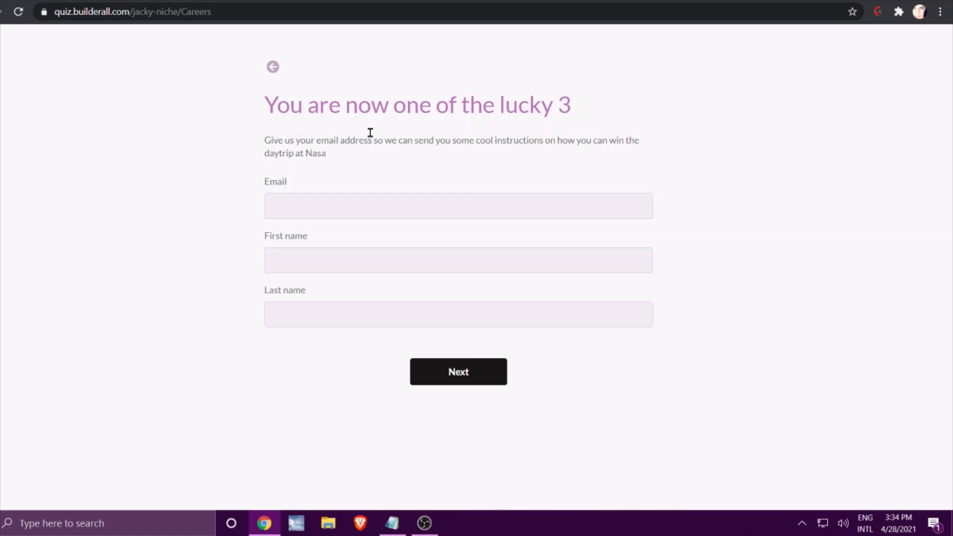
Submit the form with the participant's e-mail, first name and last name, and open the profile page of the Fitness Instructor result.
click(319, 205)
click(306, 239)
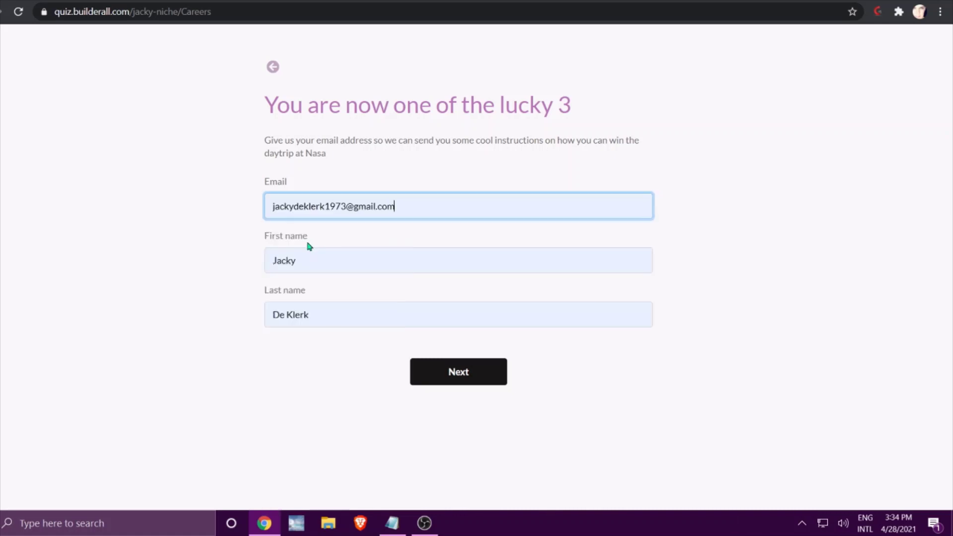
click(456, 384)
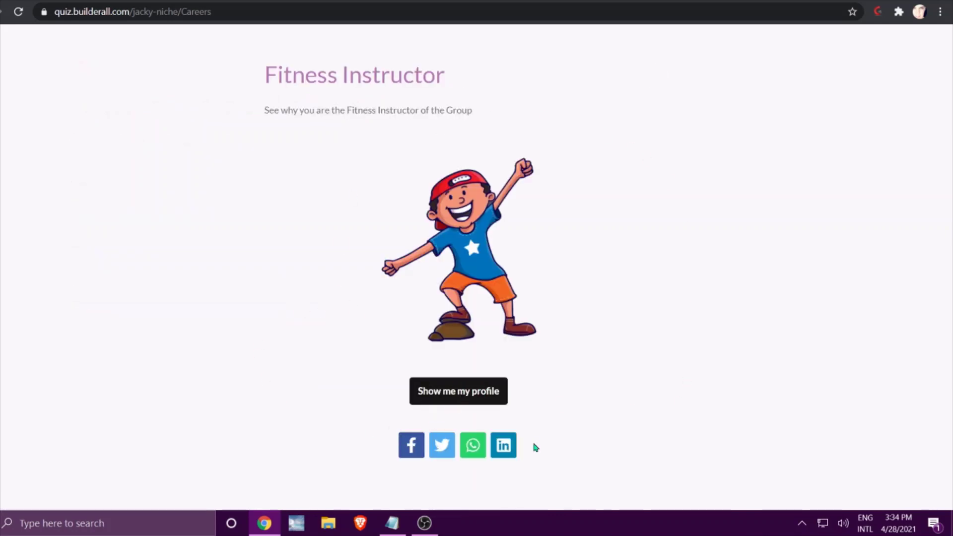
click(470, 394)
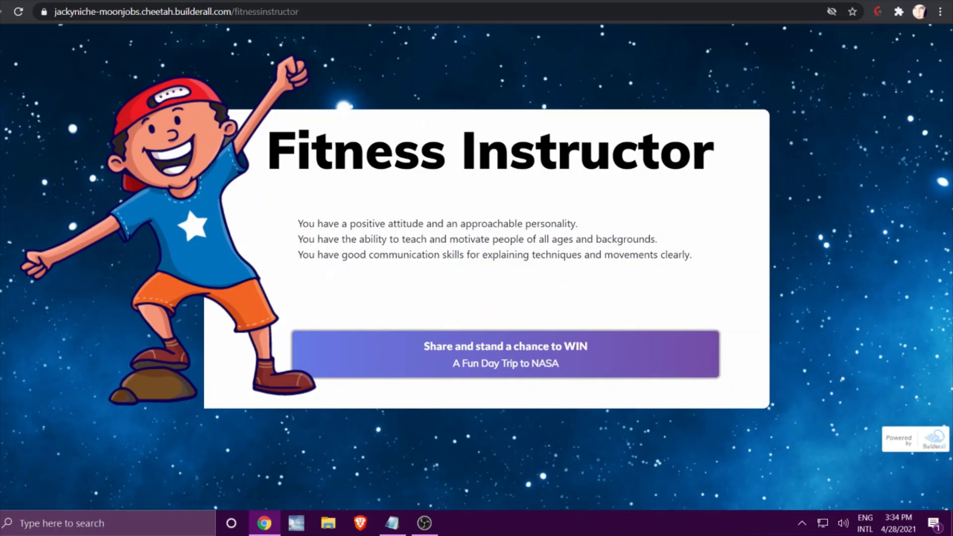
key(alt+Tab)
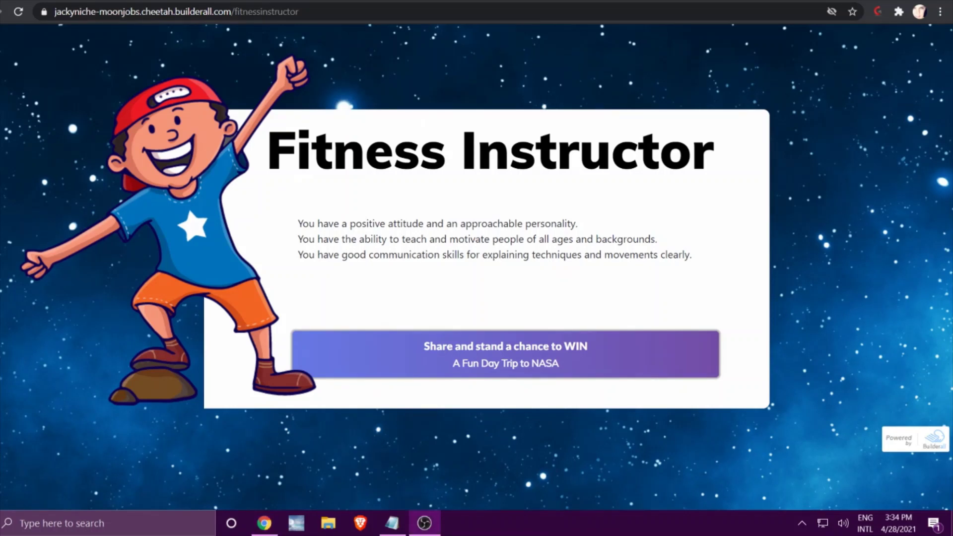